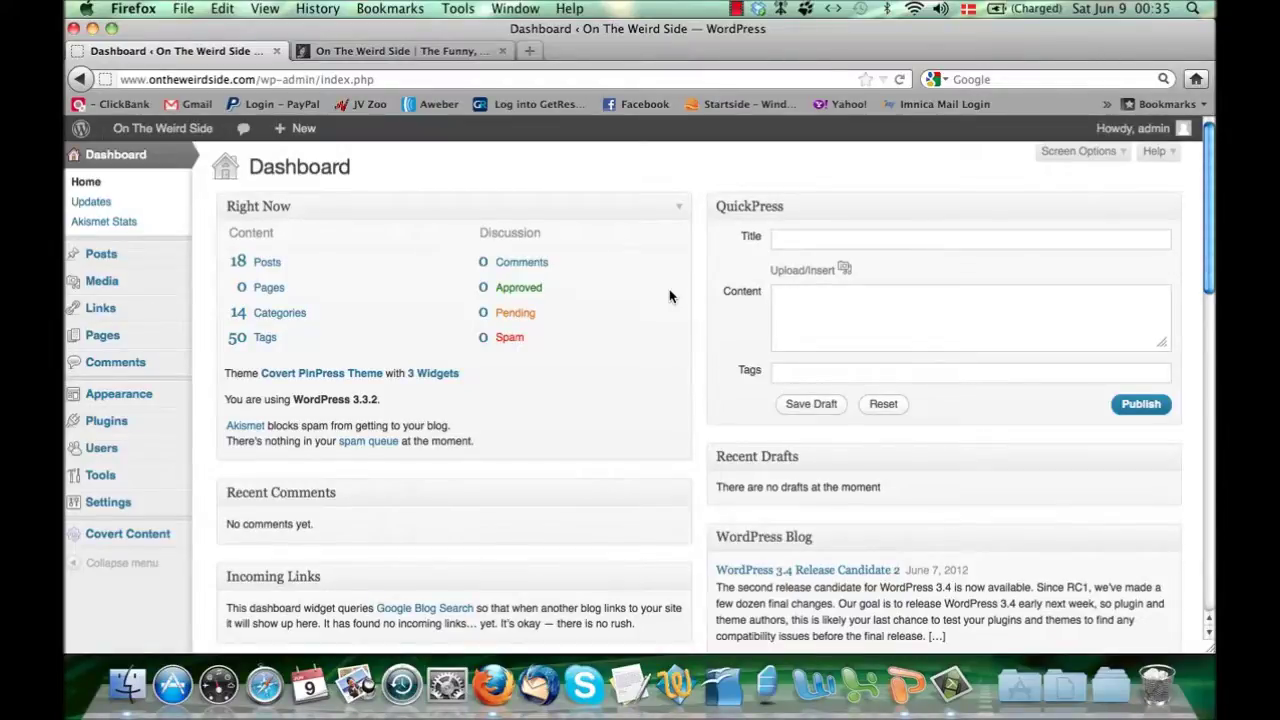
Switch to the On The Weird Side site and look through the pinned images on its front page
left_click(423, 58)
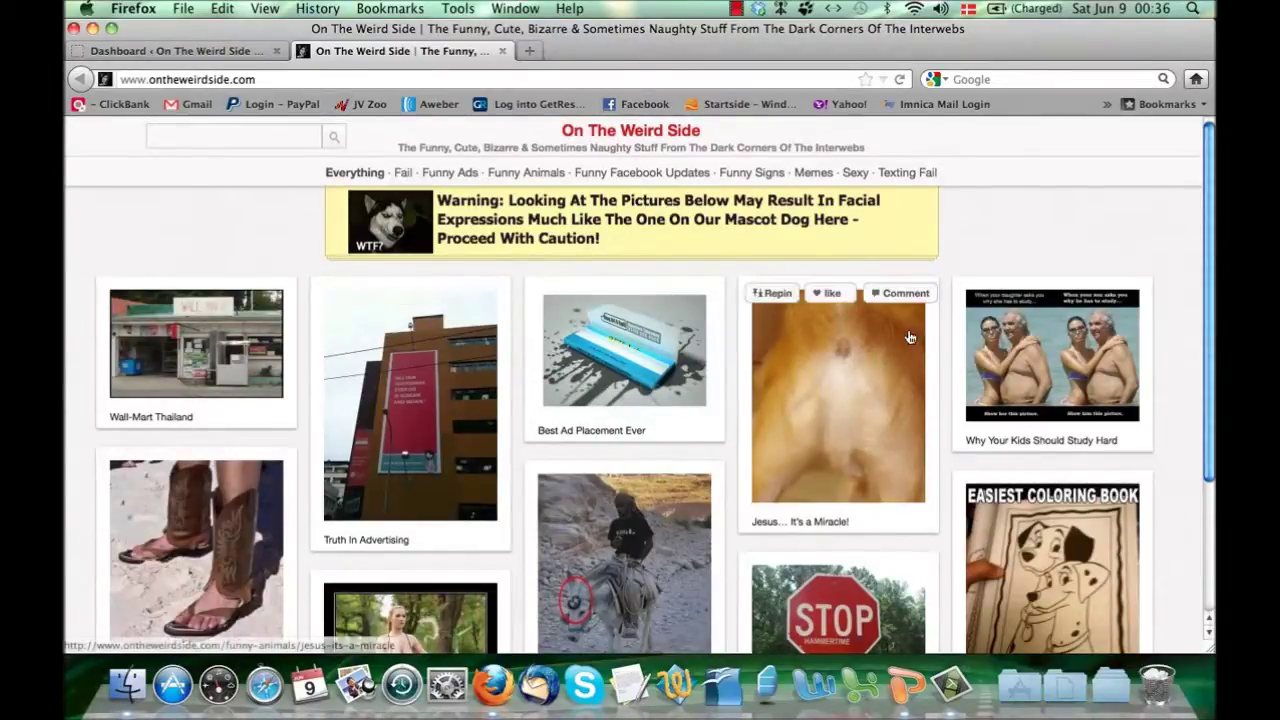
scroll(908, 345, "down", 1)
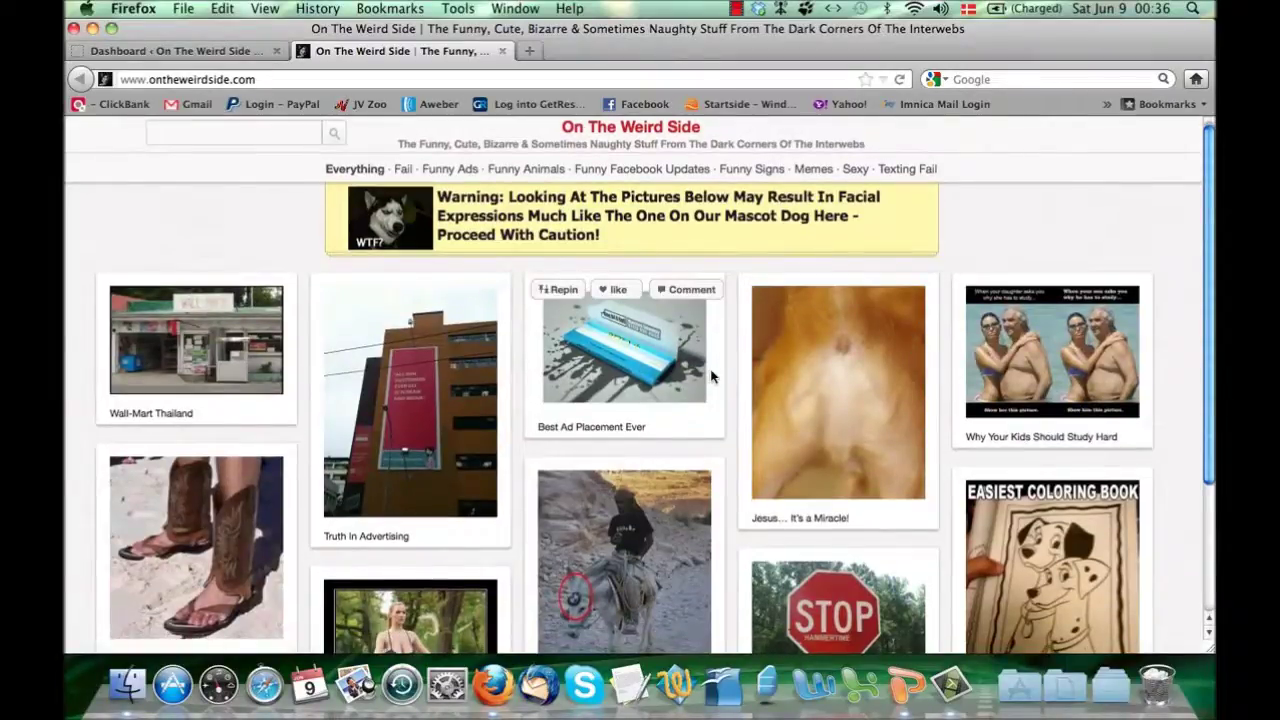
scroll(712, 376, "down", 5)
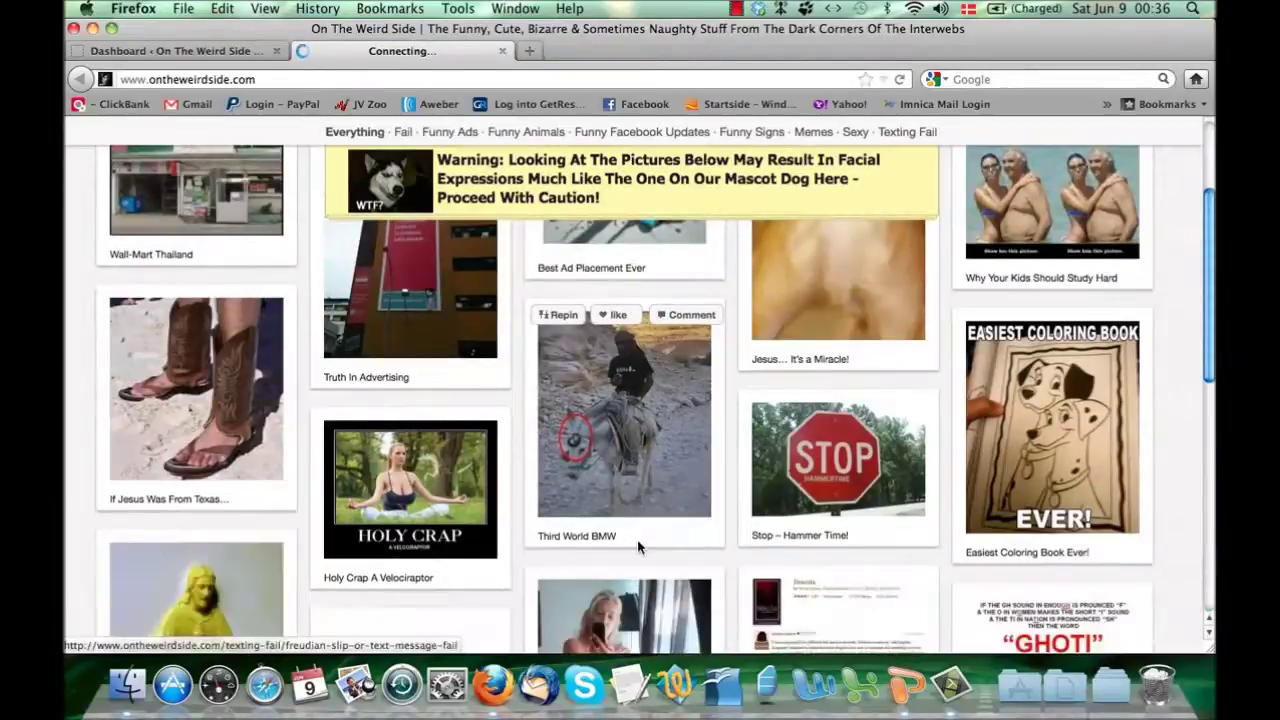
scroll(638, 546, "down", 10)
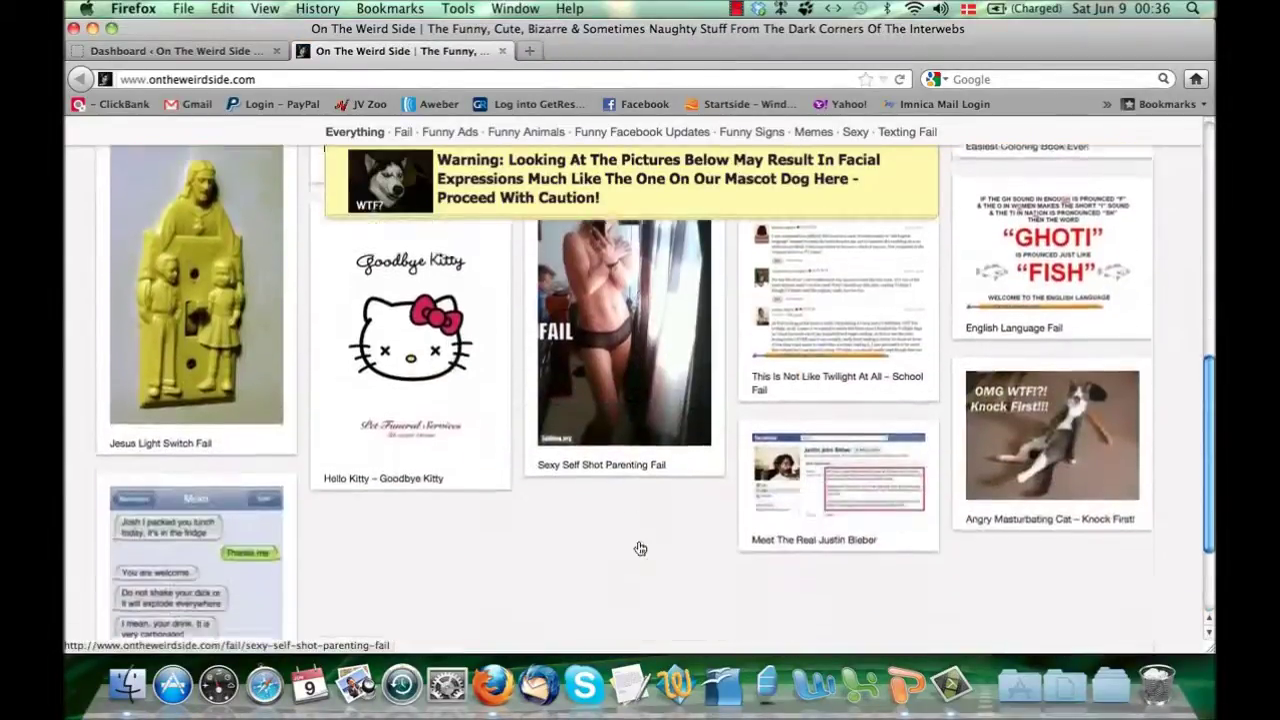
scroll(638, 546, "up", 15)
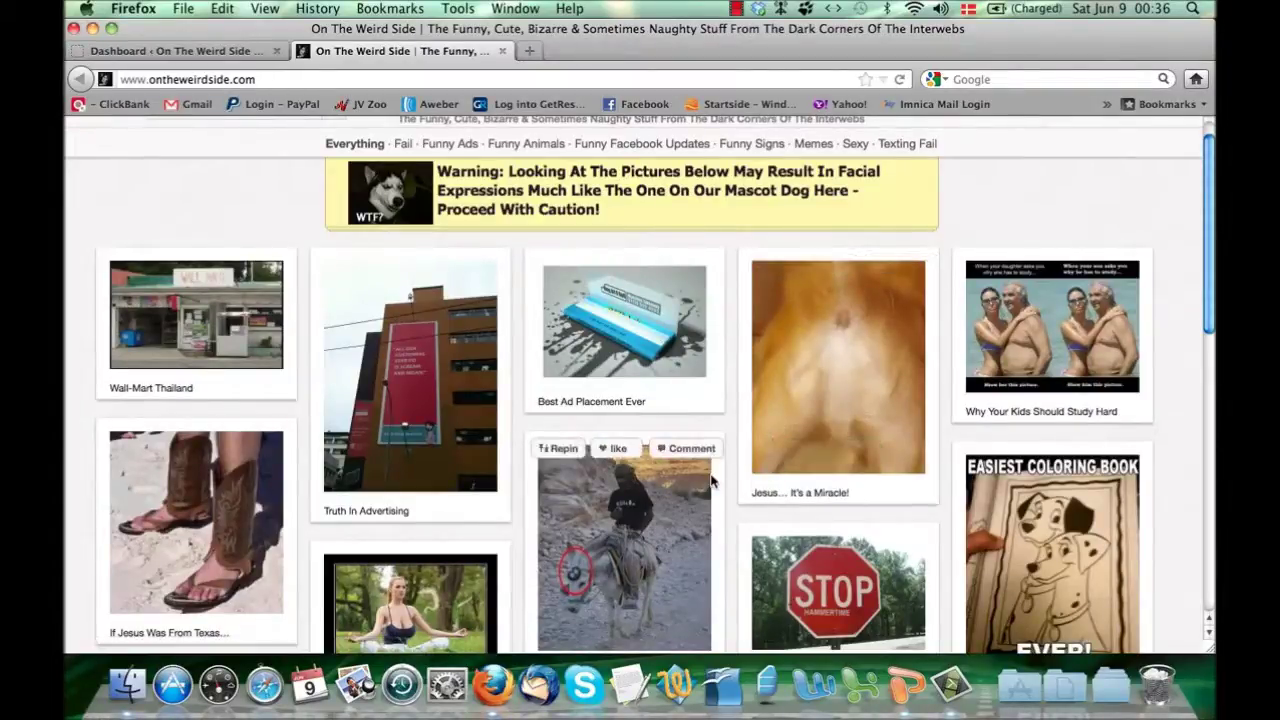
scroll(712, 481, "down", 8)
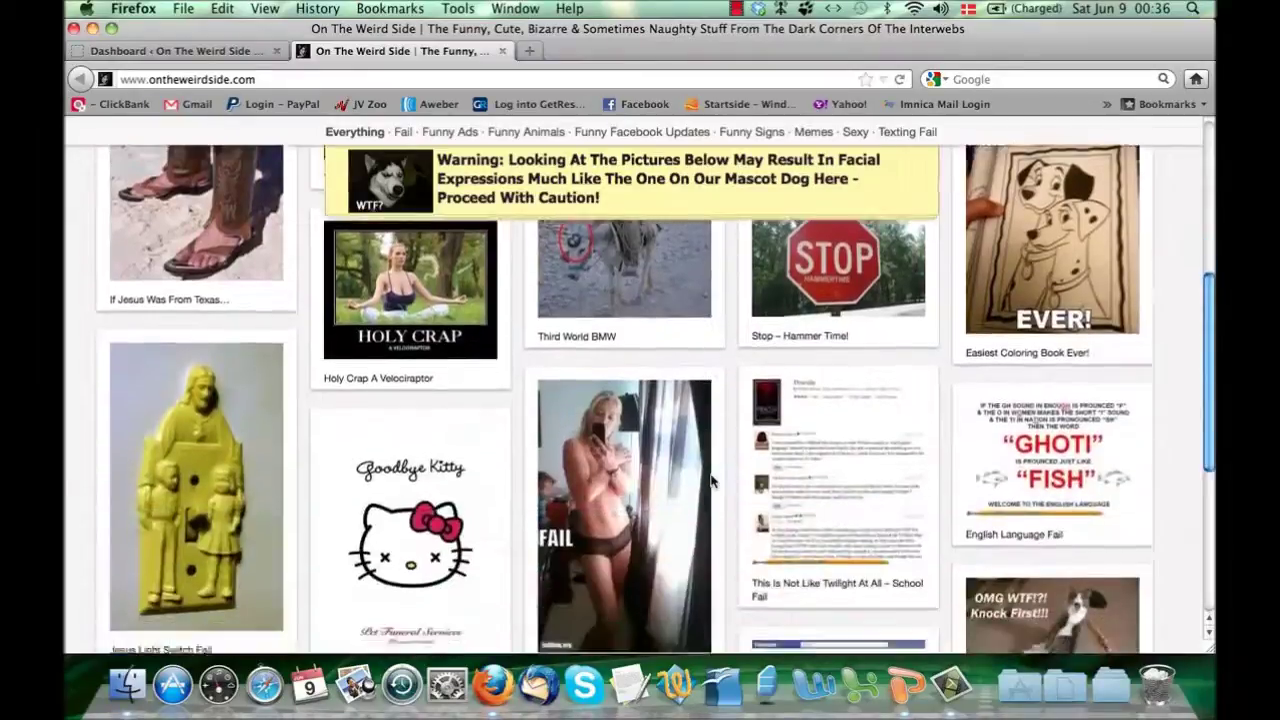
scroll(712, 481, "up", 9)
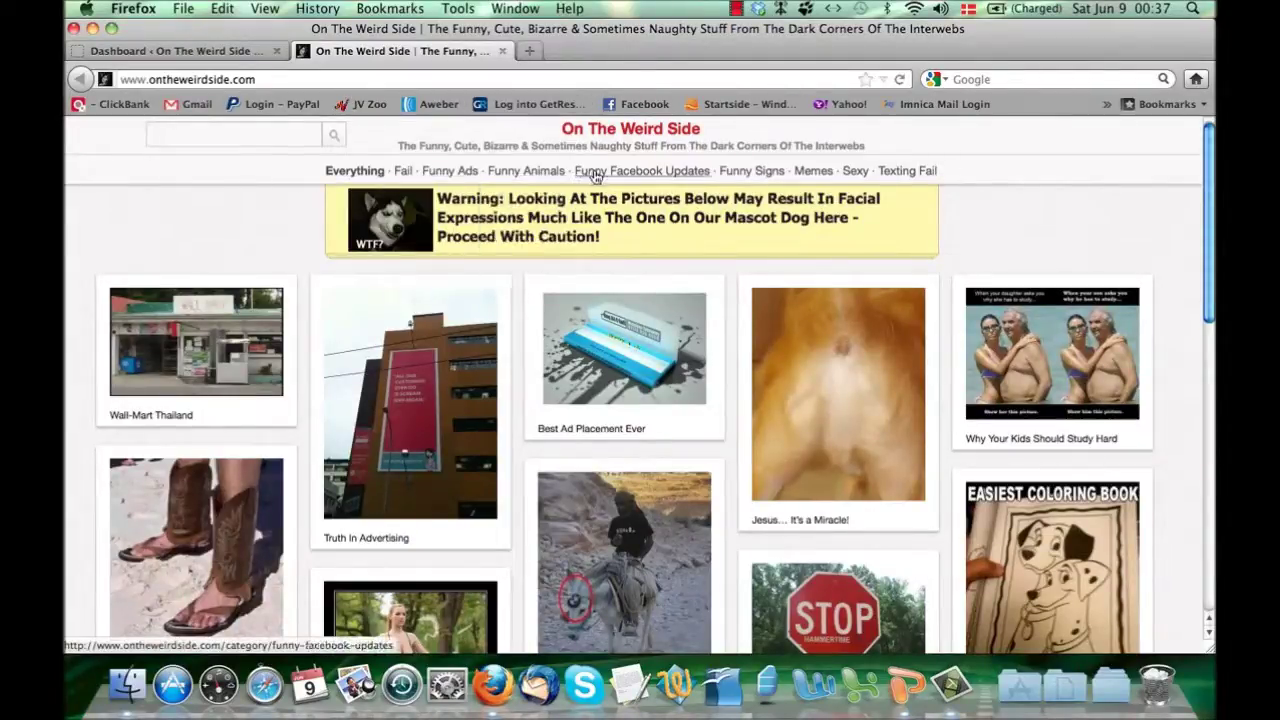
Examine the category links in the front page header and the action buttons shown on individual pins
mouse_move(558, 168)
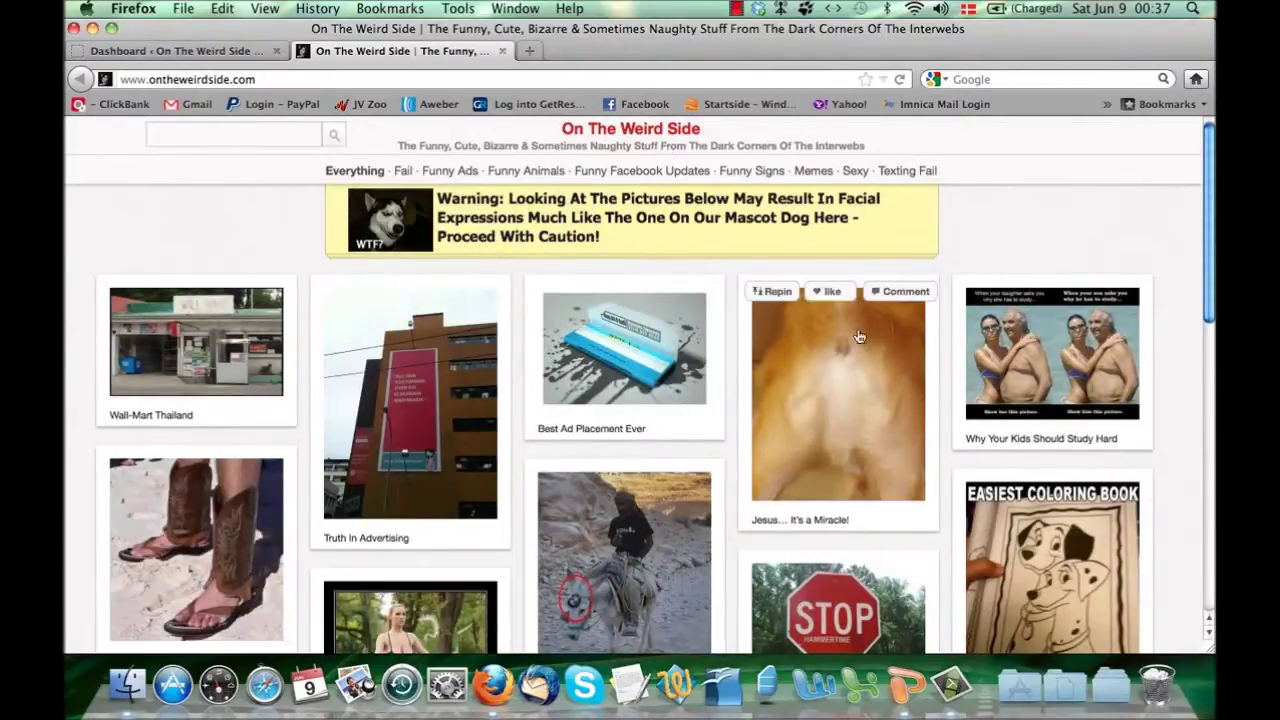
mouse_move(703, 403)
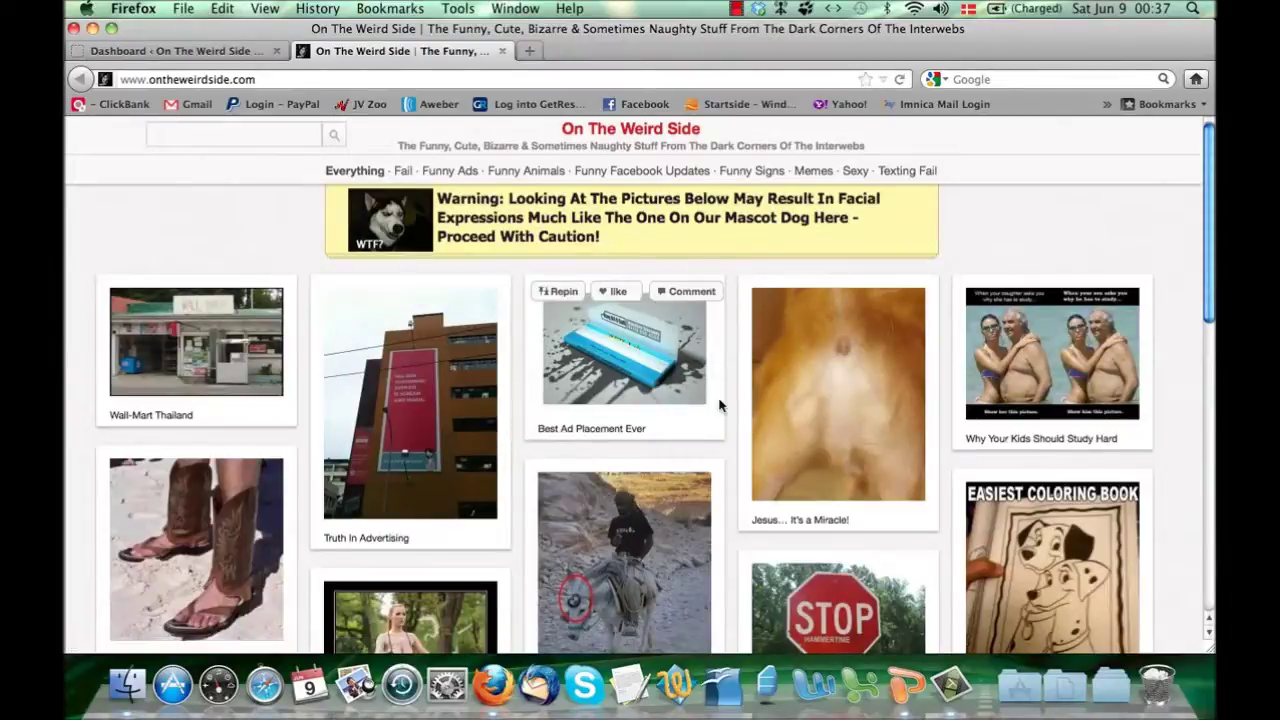
scroll(717, 404, "down", 1)
scroll(719, 405, "down", 2)
scroll(719, 405, "up", 3)
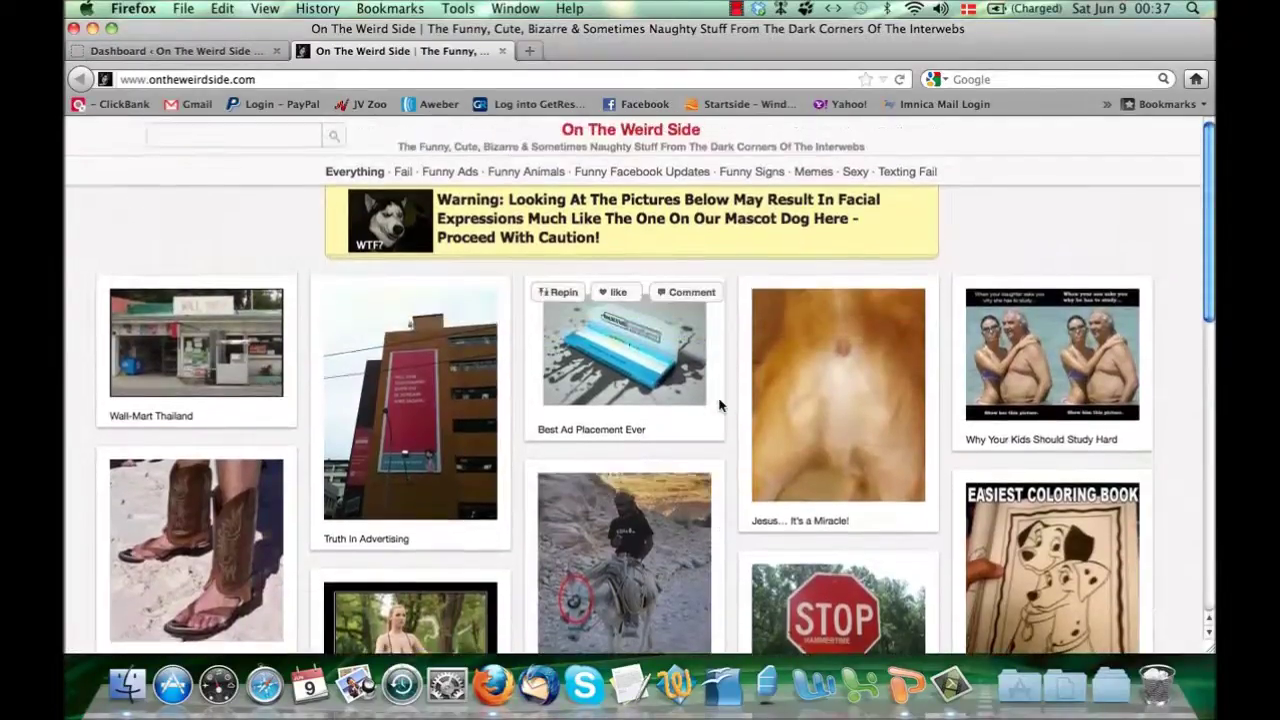
Open the "Best Ad Placement Ever" post in a new tab and switch to it
right_click(672, 390)
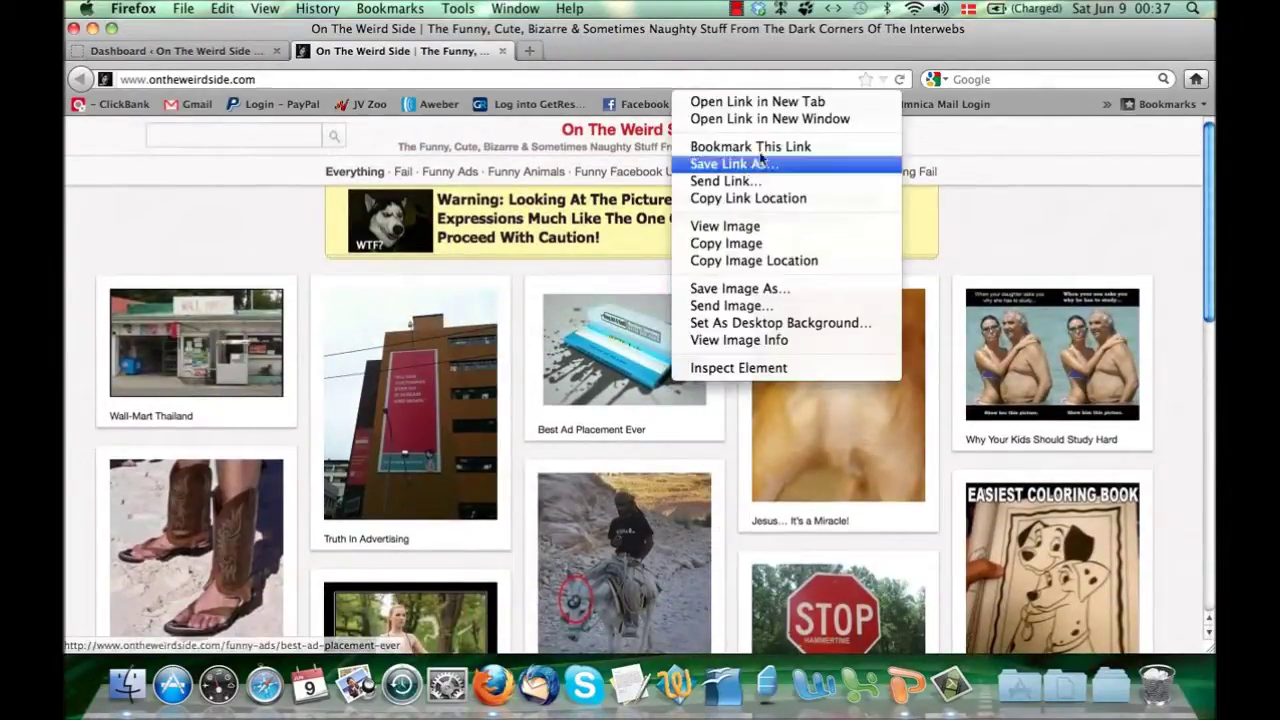
left_click(782, 104)
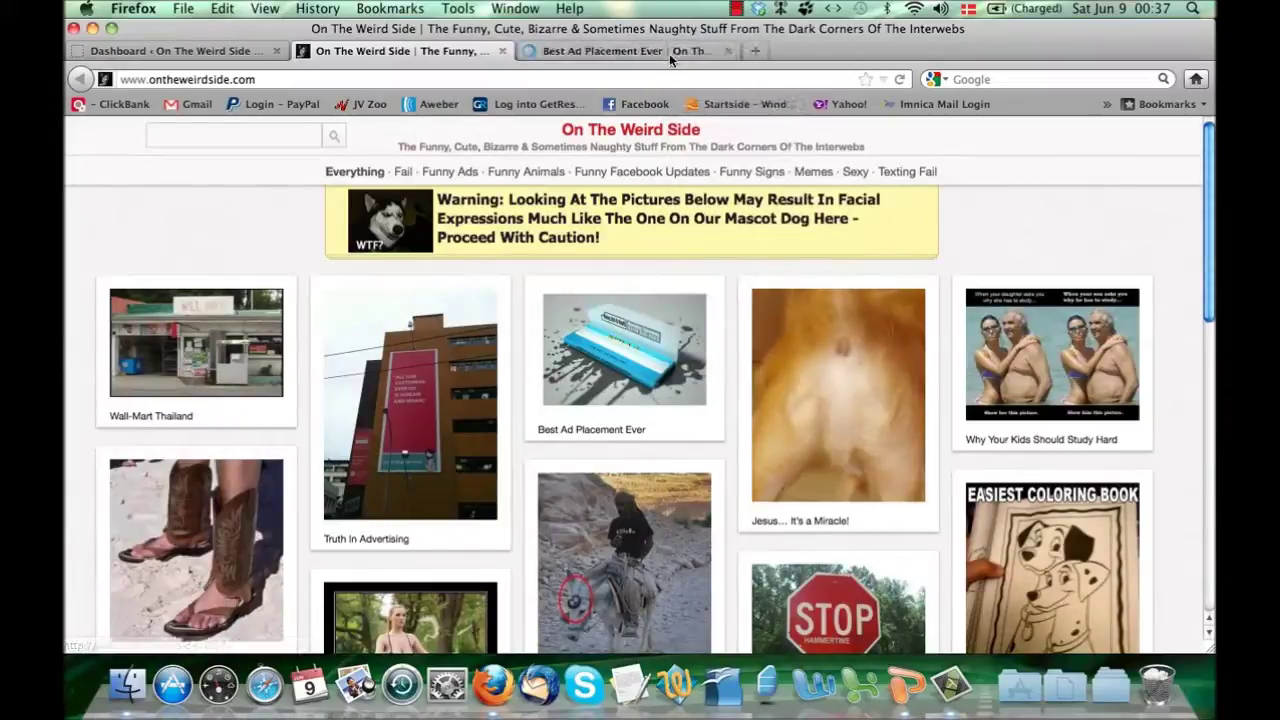
left_click(669, 55)
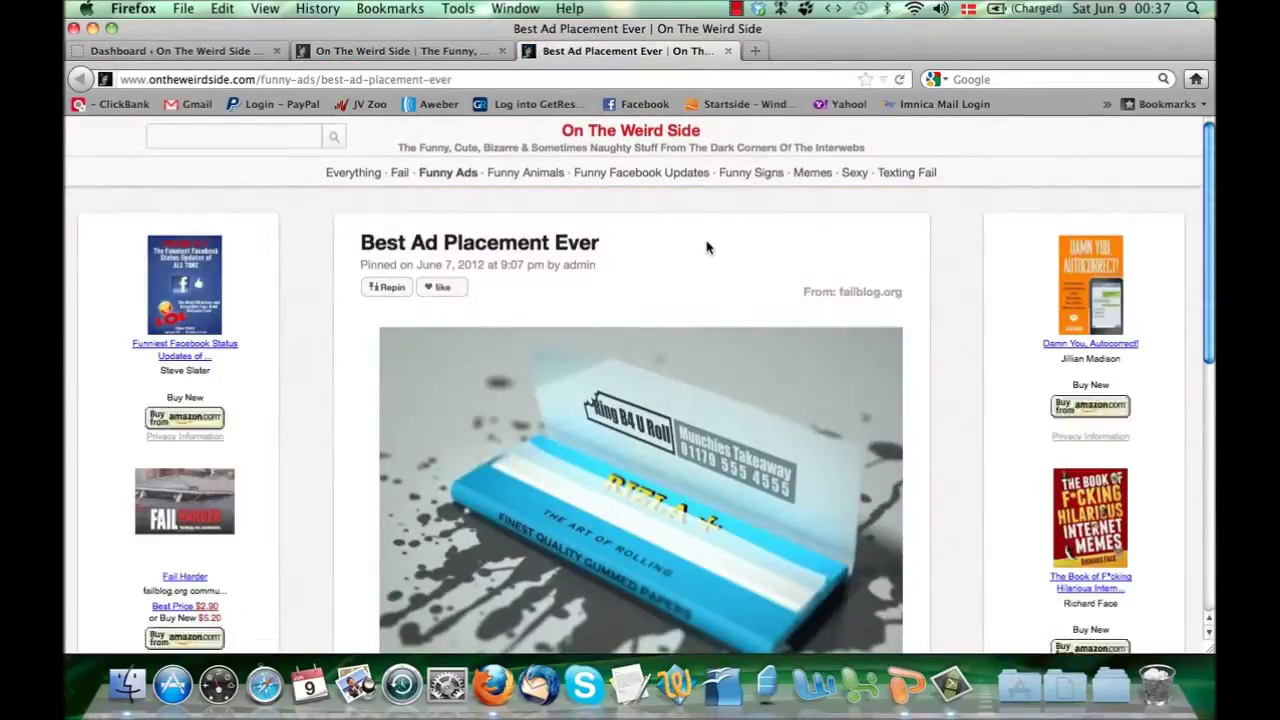
Look through the post's image, description, comment section and the Amazon product ads on both sides
scroll(706, 247, "down", 1)
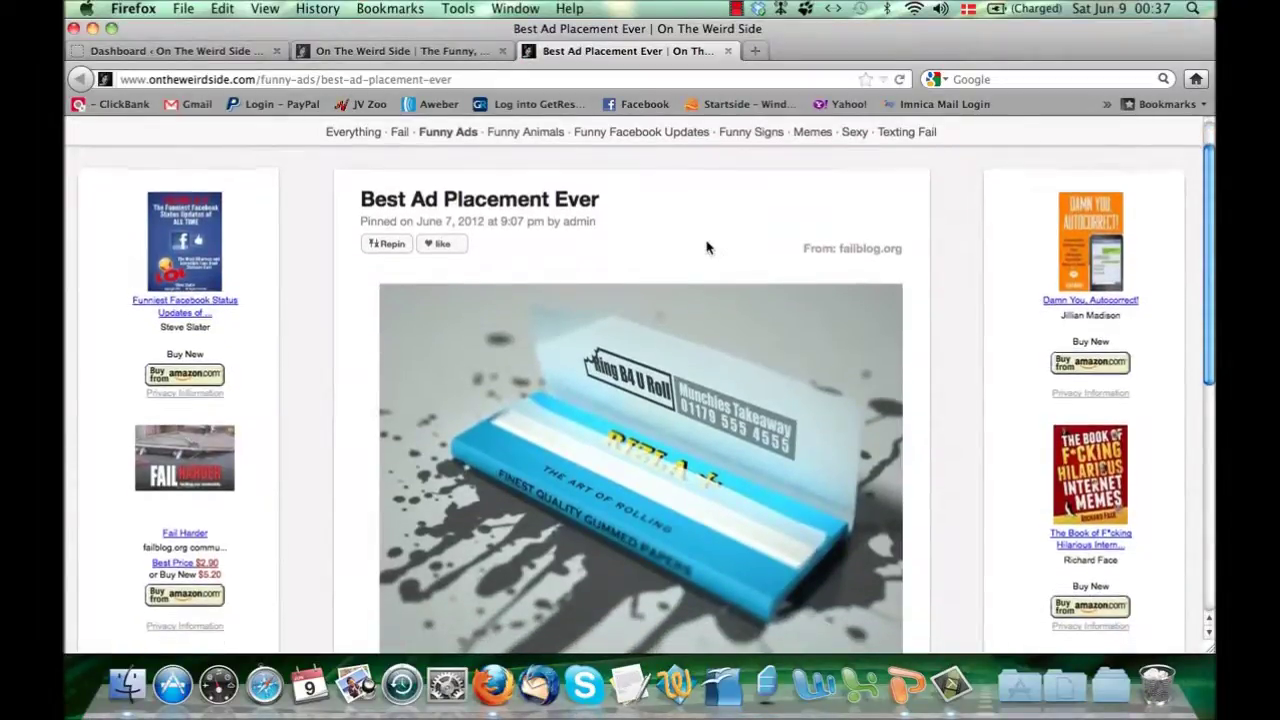
scroll(640, 245, "down", 1)
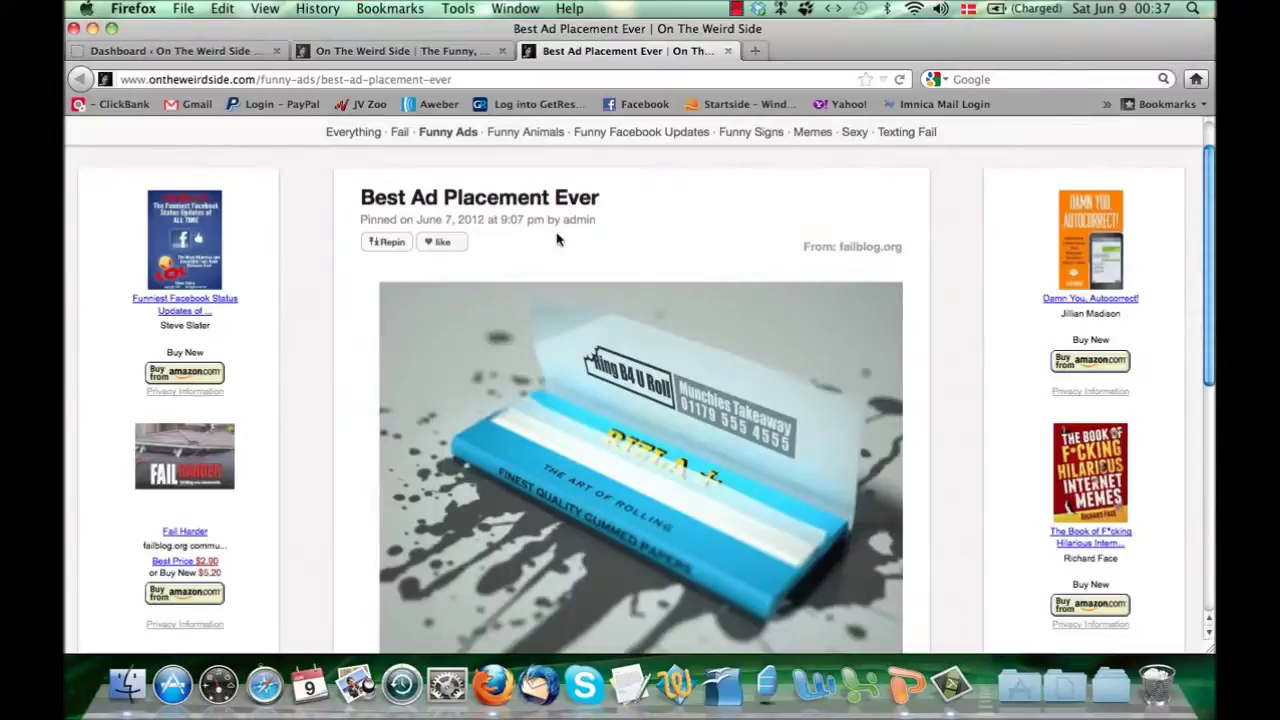
scroll(556, 235, "down", 2)
scroll(692, 360, "down", 3)
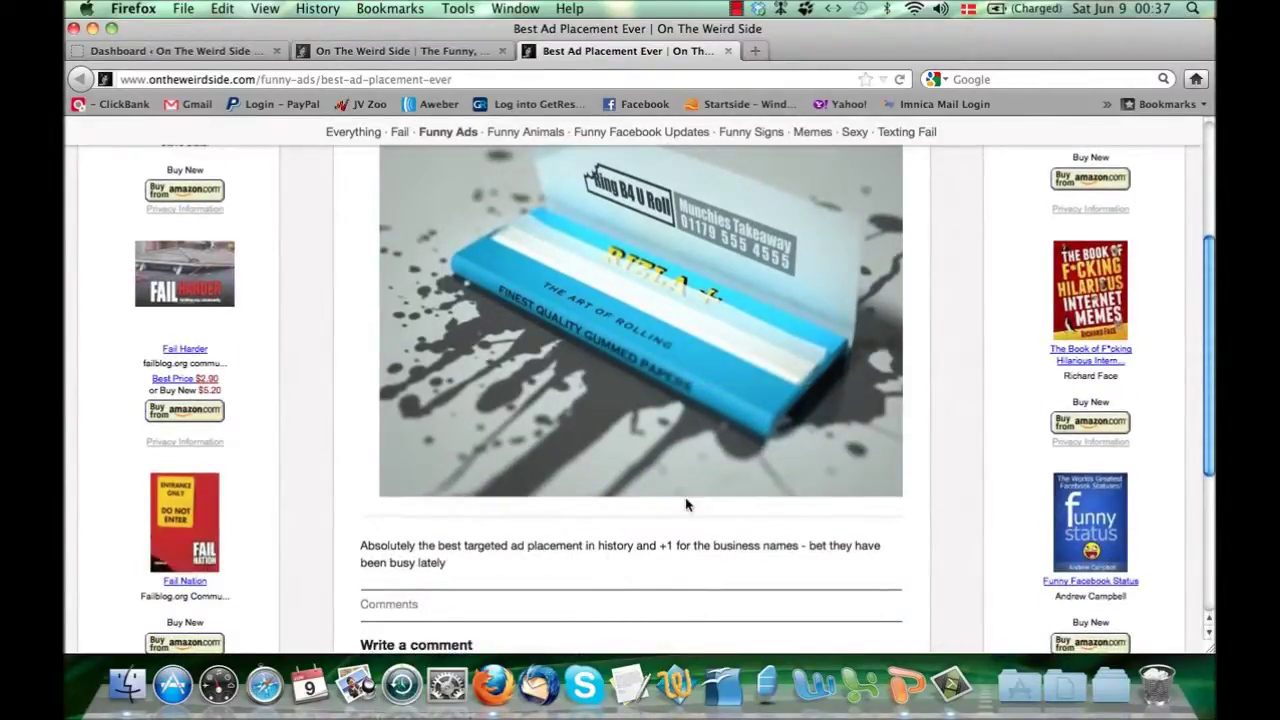
scroll(618, 558, "down", 3)
scroll(620, 561, "up", 7)
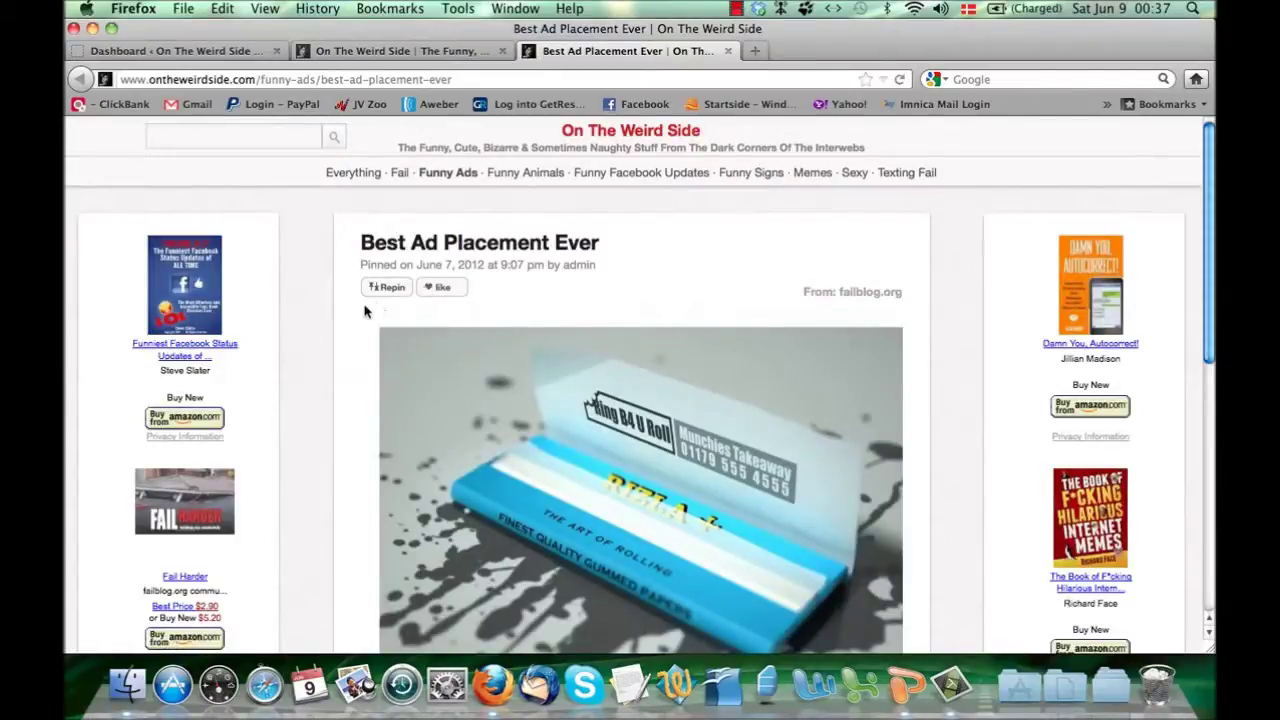
Return to the front page and examine the Repin, like and Comment buttons on several pins
left_click(425, 51)
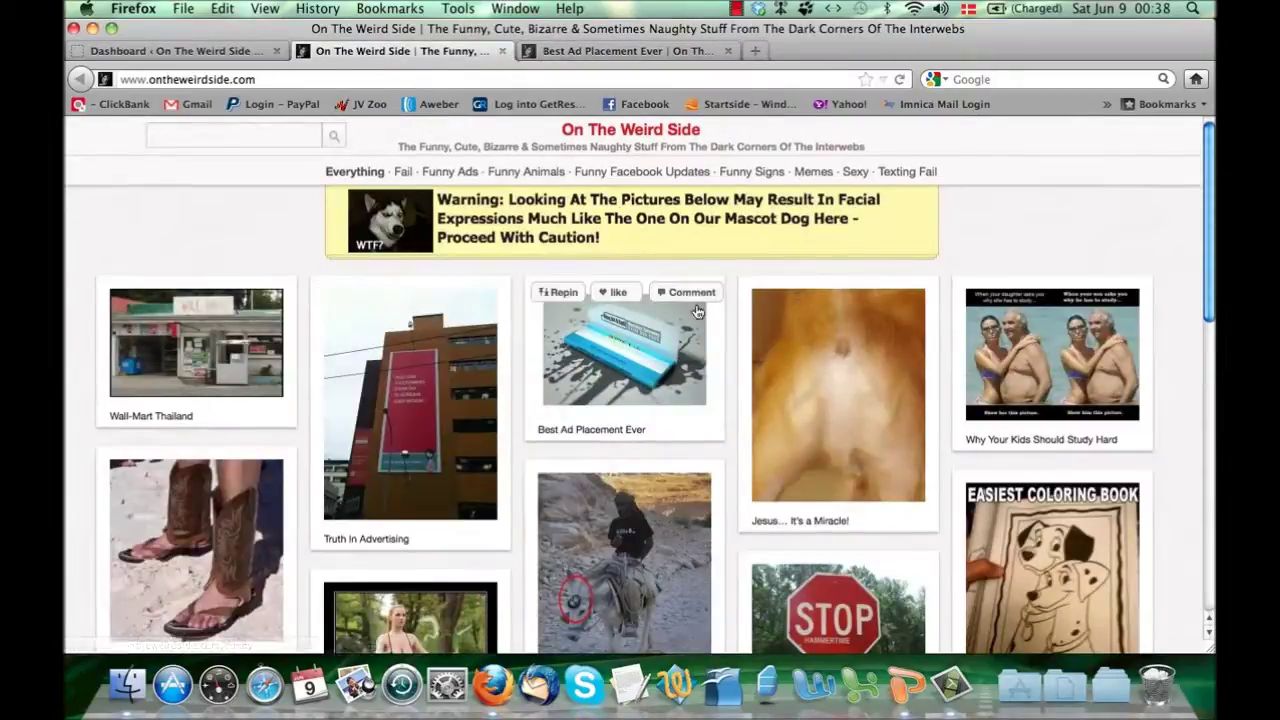
mouse_move(986, 303)
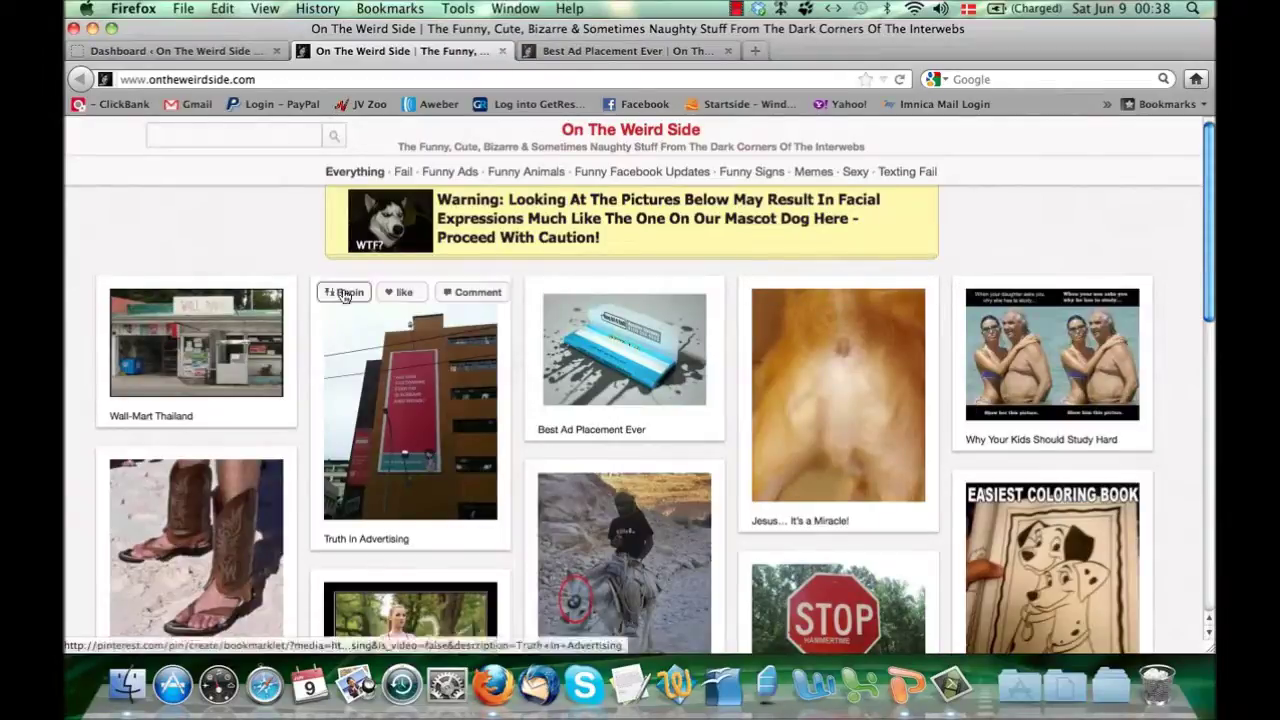
mouse_move(697, 383)
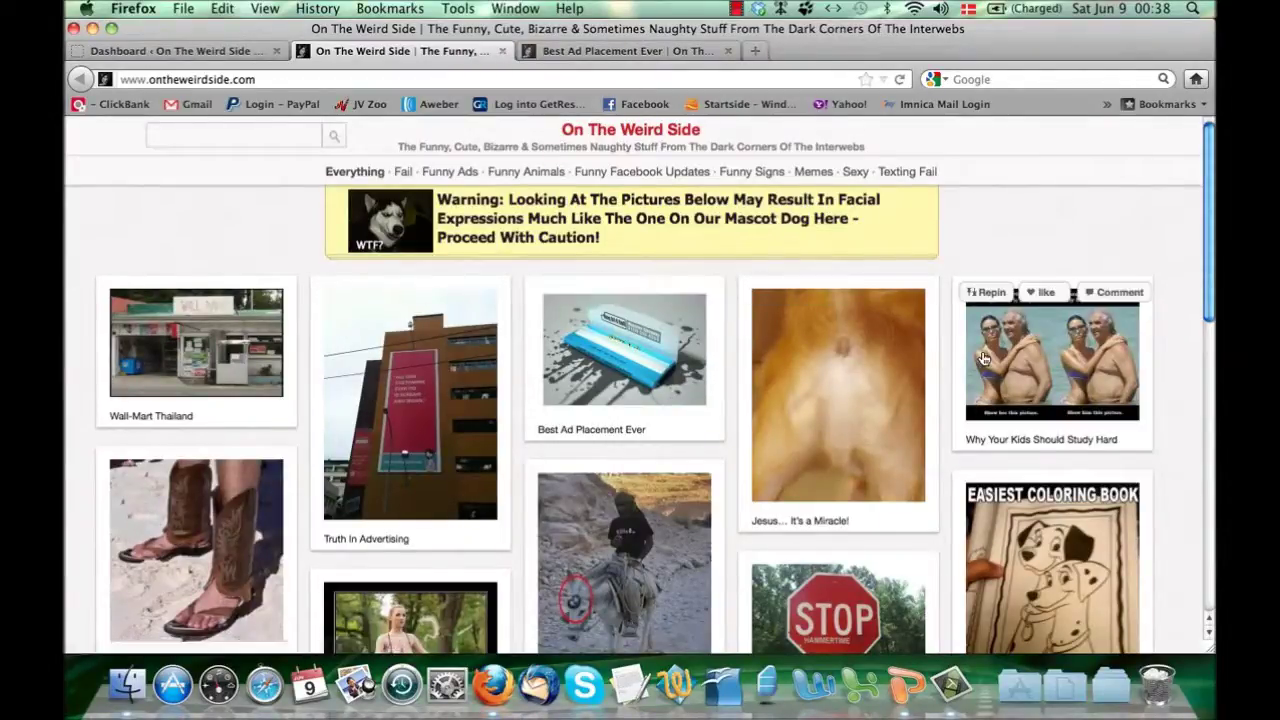
mouse_move(1131, 337)
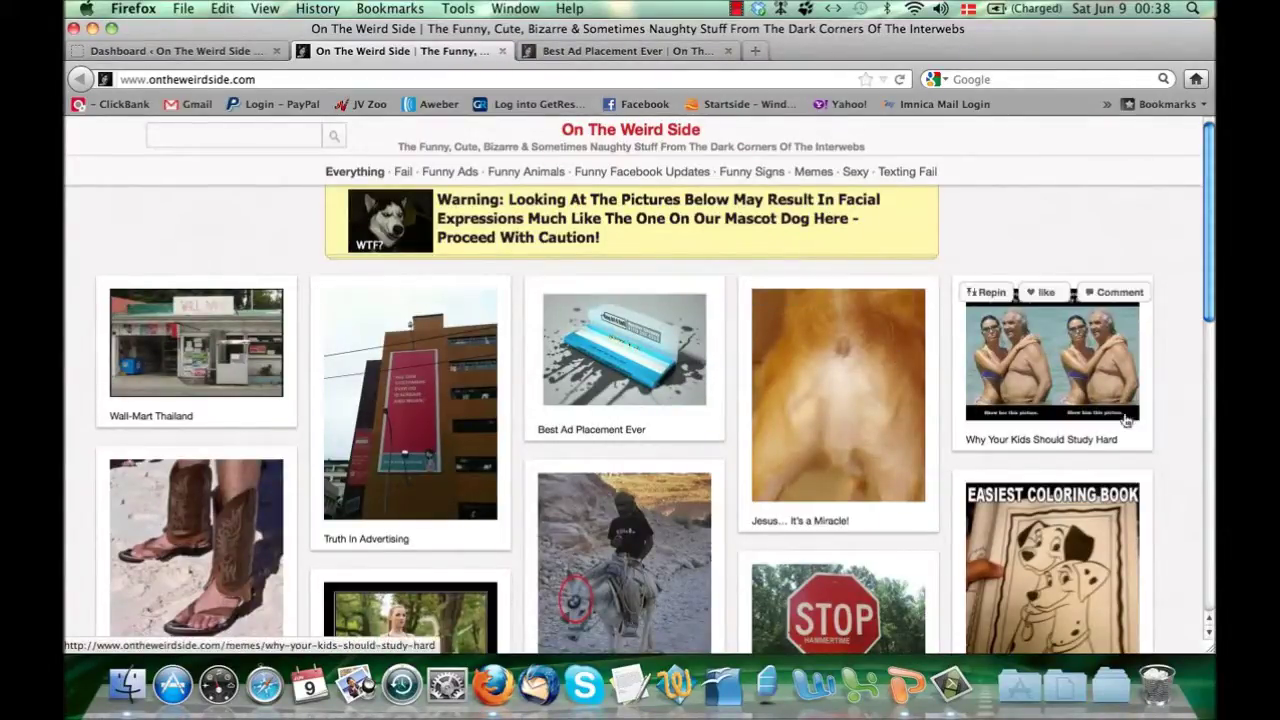
Go back to the "Best Ad Placement Ever" post and examine its side ads and image source credit
left_click(675, 52)
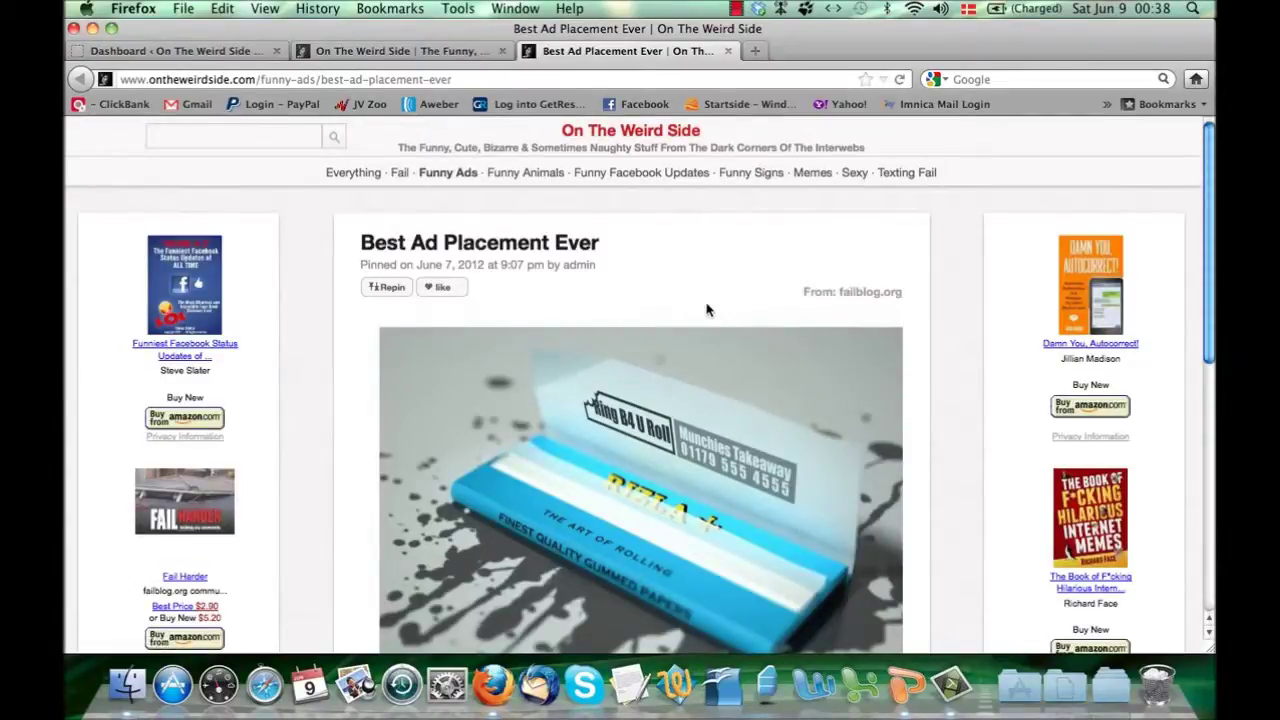
scroll(699, 338, "down", 1)
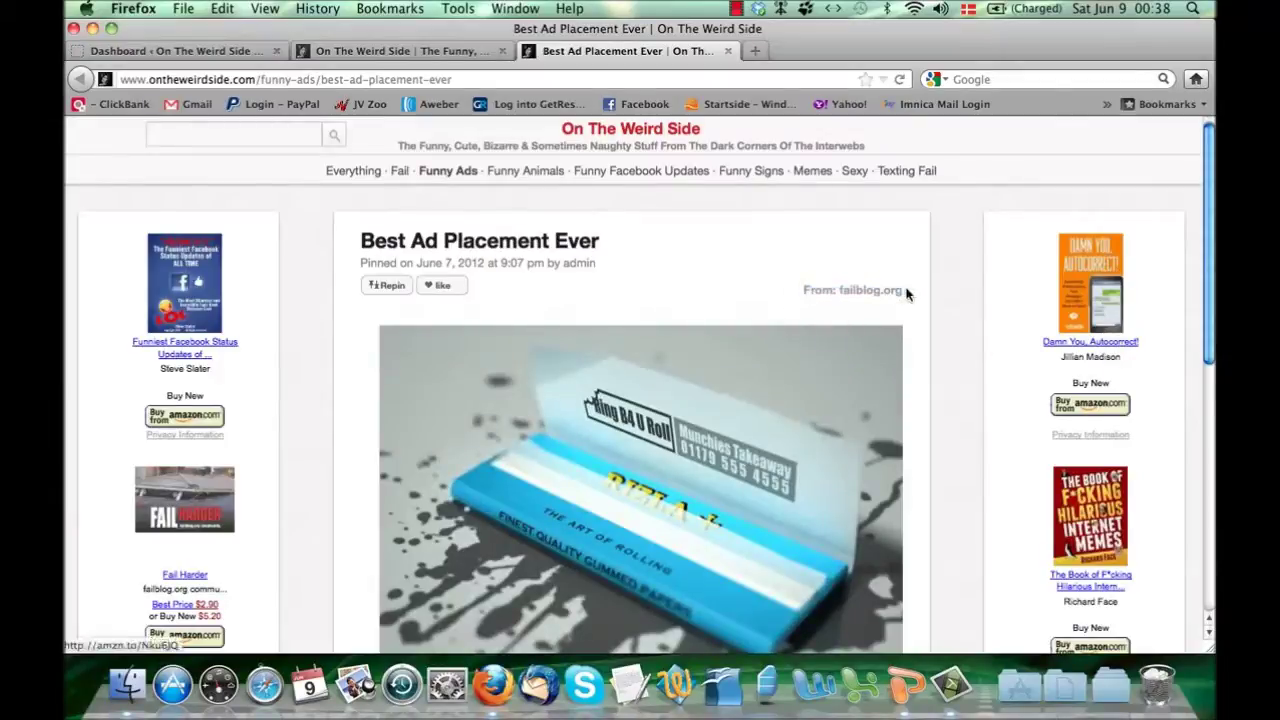
left_click_drag(908, 295, 903, 300)
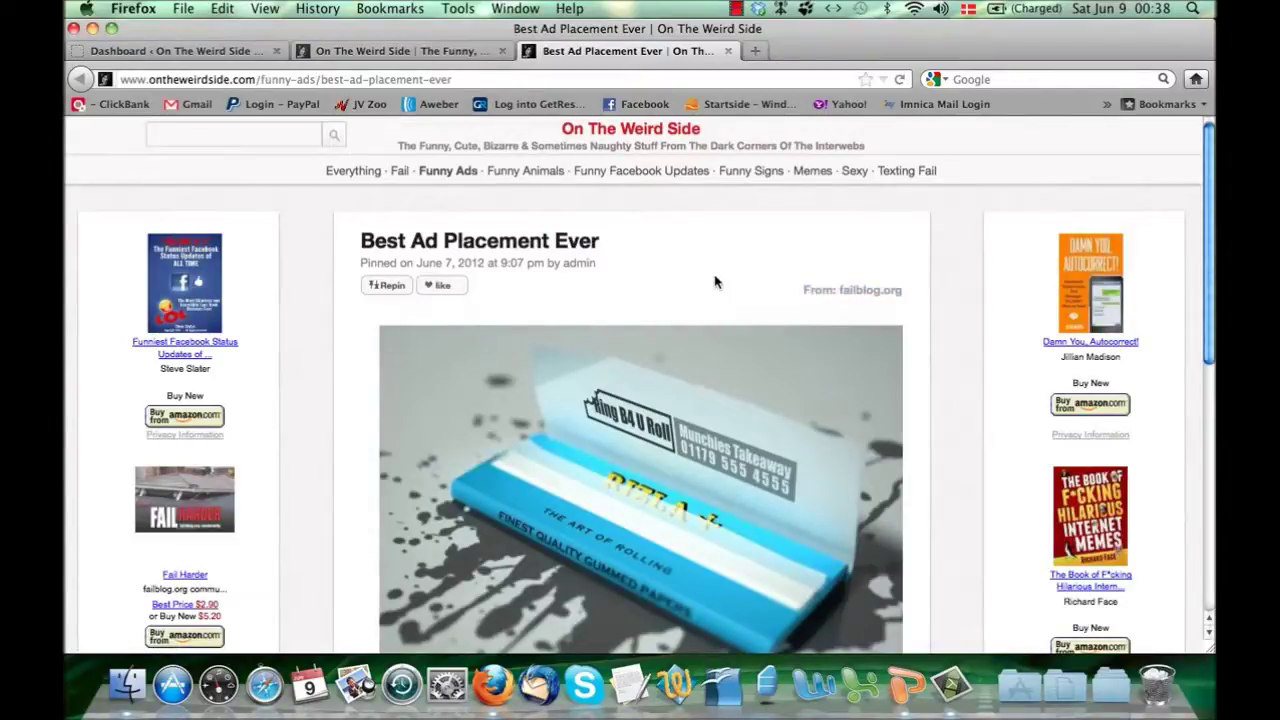
Go from the post to the site's home page through the site title and look over the pins
left_click(607, 131)
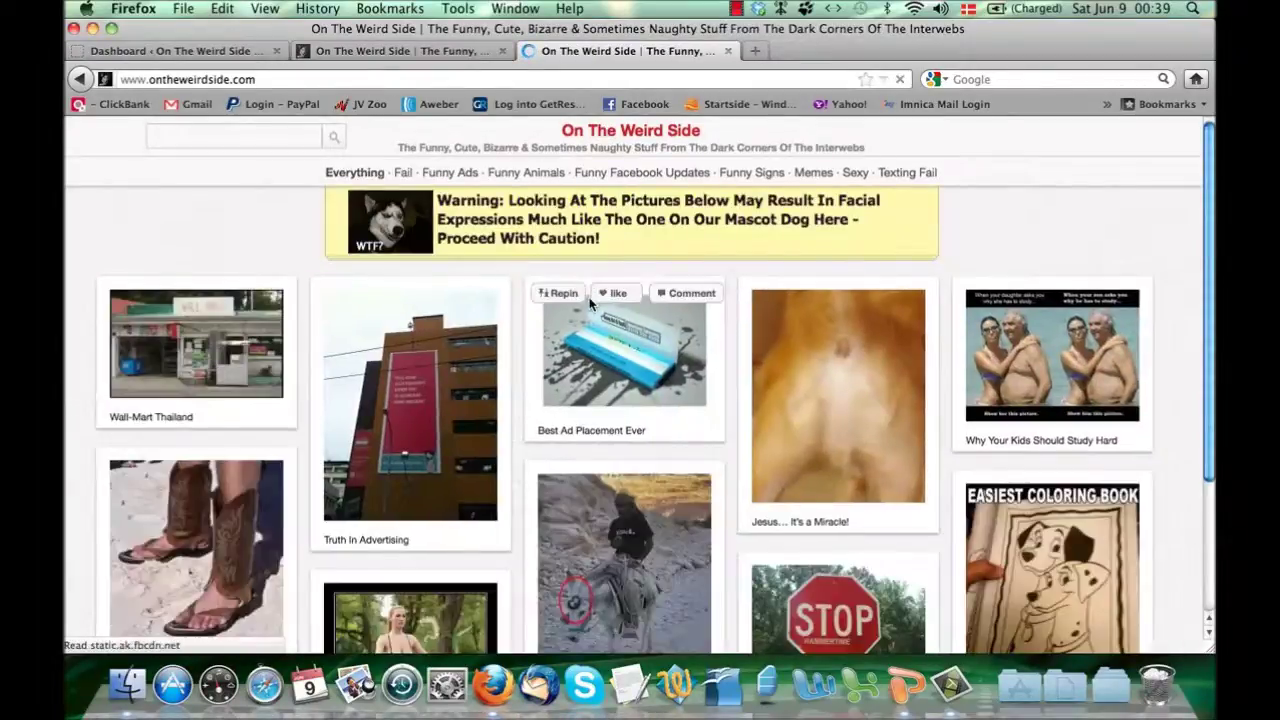
scroll(590, 290, "down", 2)
scroll(590, 305, "down", 2)
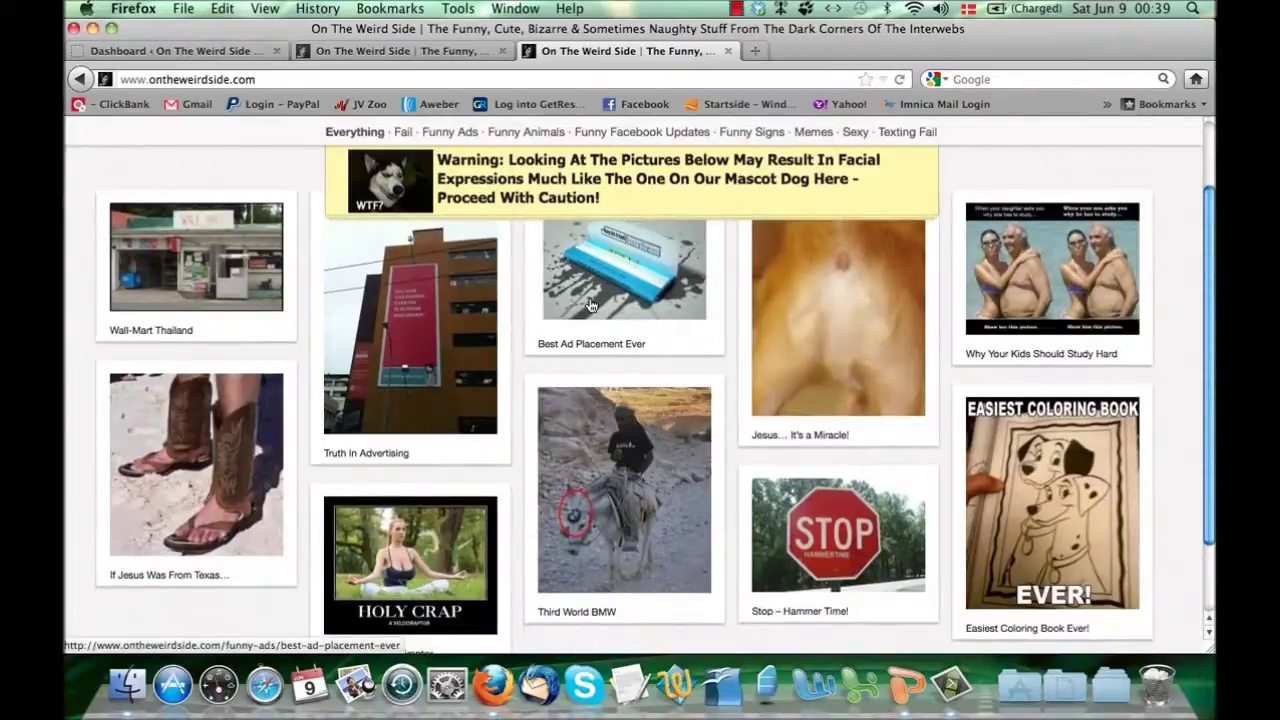
Open the Covert PinPress theme options in the WordPress admin and go to the Logo, Favicon and Colors section
left_click(201, 45)
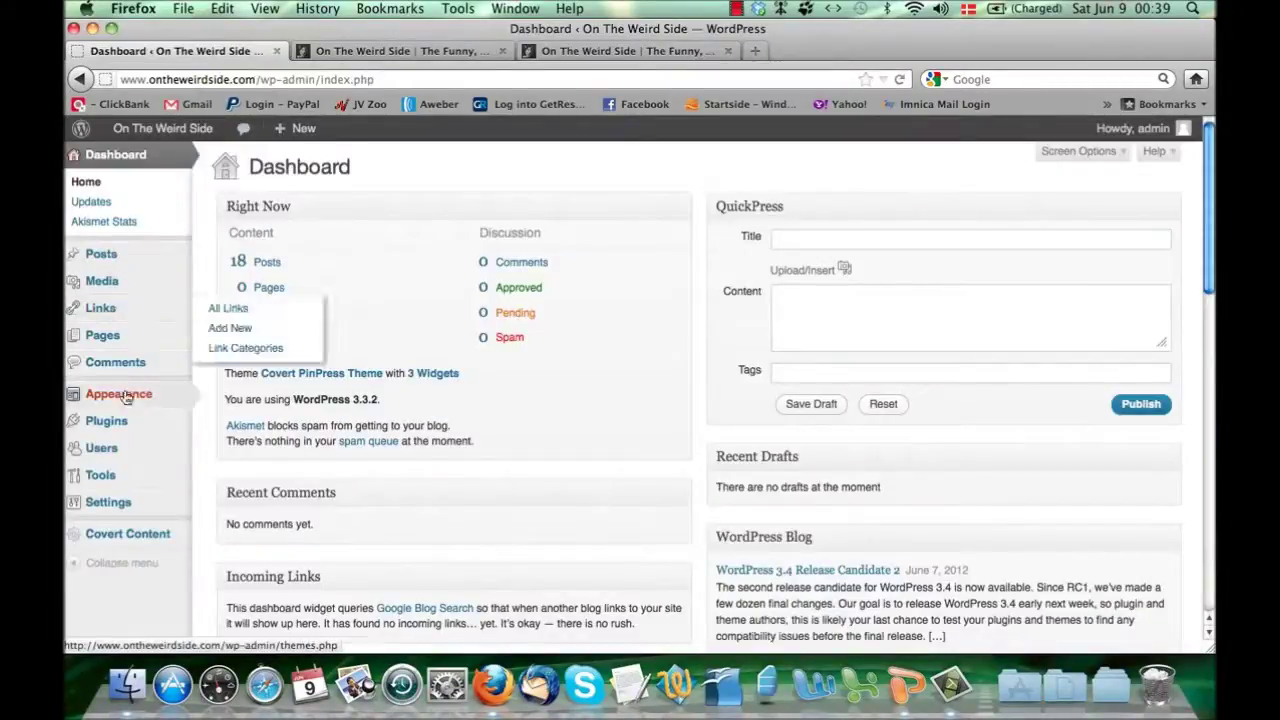
mouse_move(133, 395)
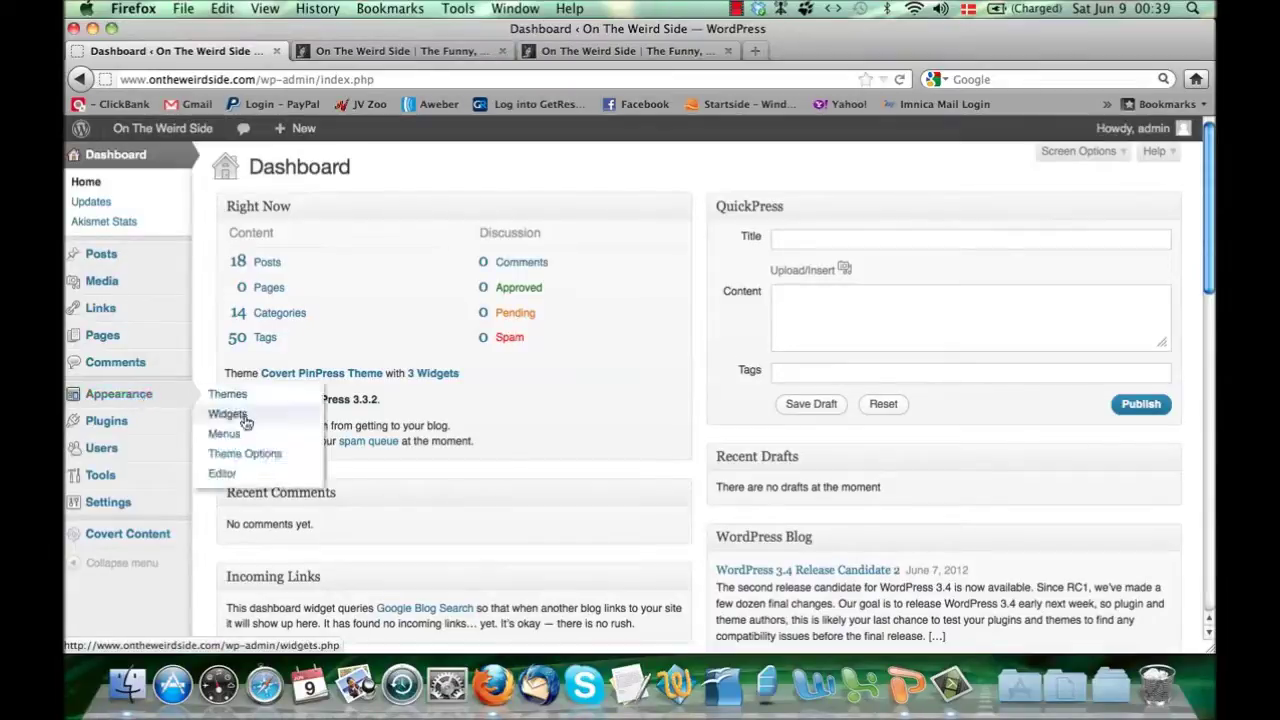
left_click(257, 454)
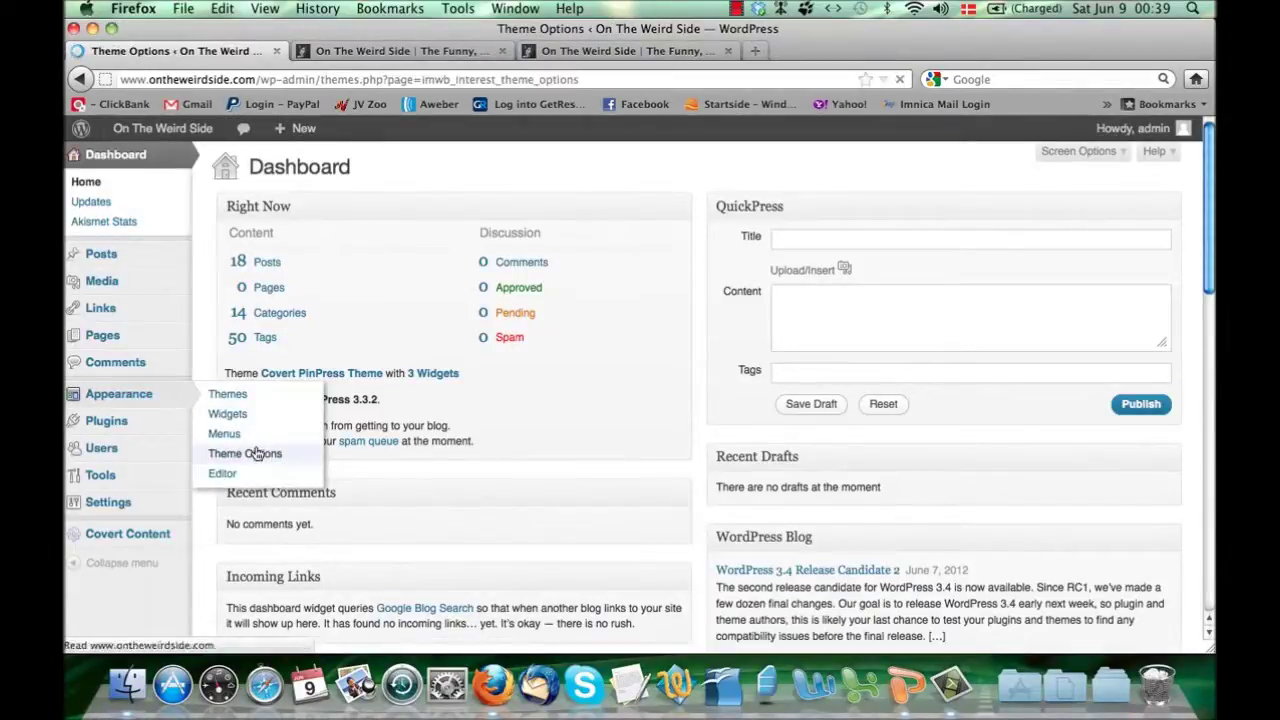
scroll(408, 363, "down", 1)
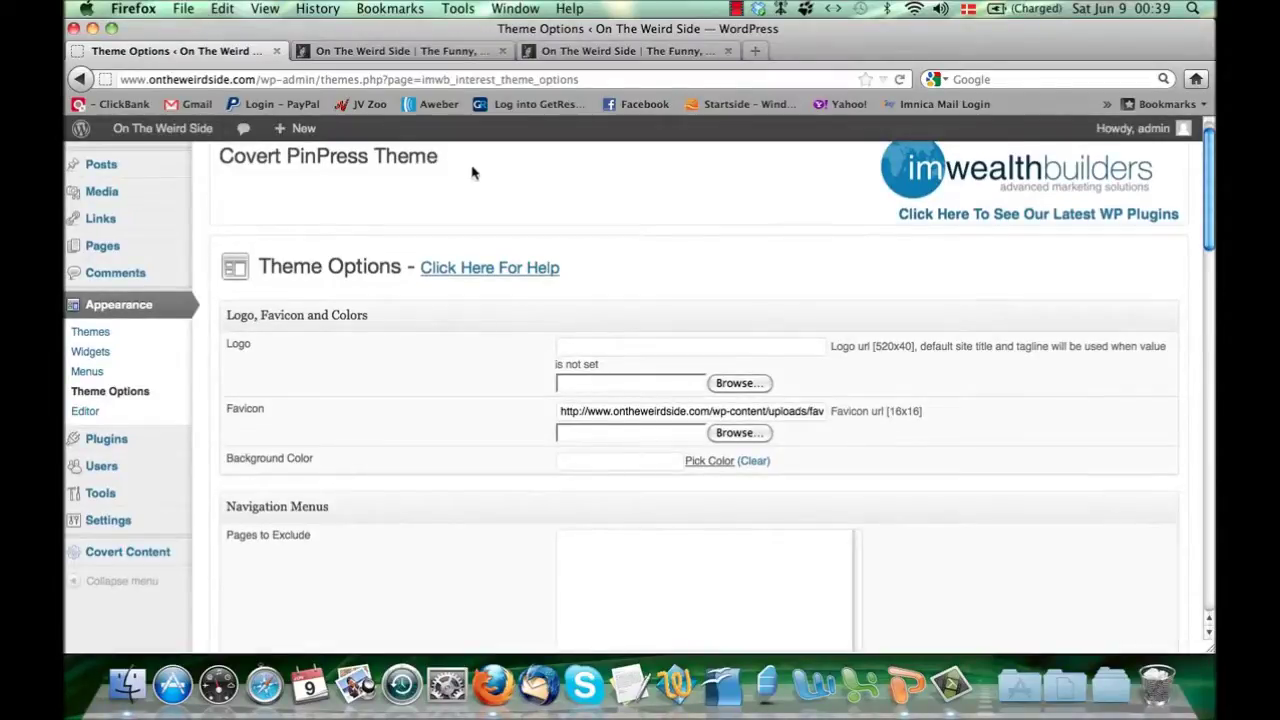
scroll(433, 334, "down", 2)
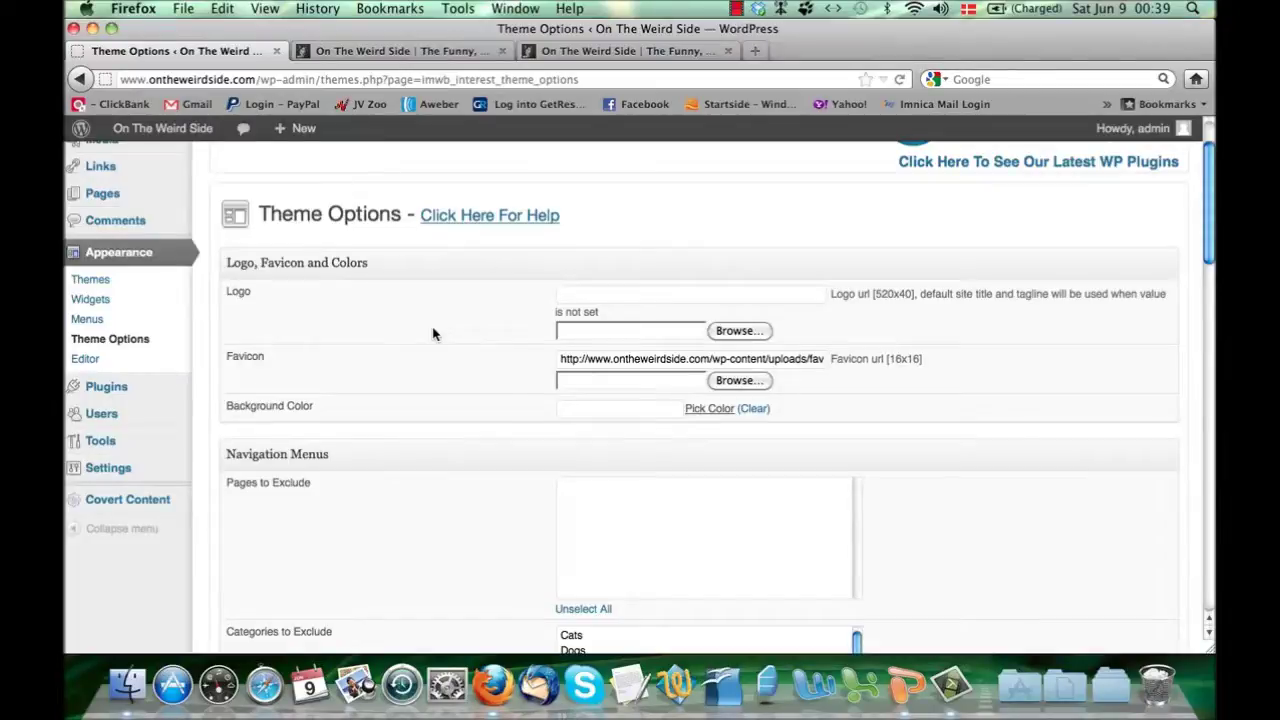
Compare the Logo setting with the title and tagline in the live site's header, ending back in the theme options
left_click(593, 291)
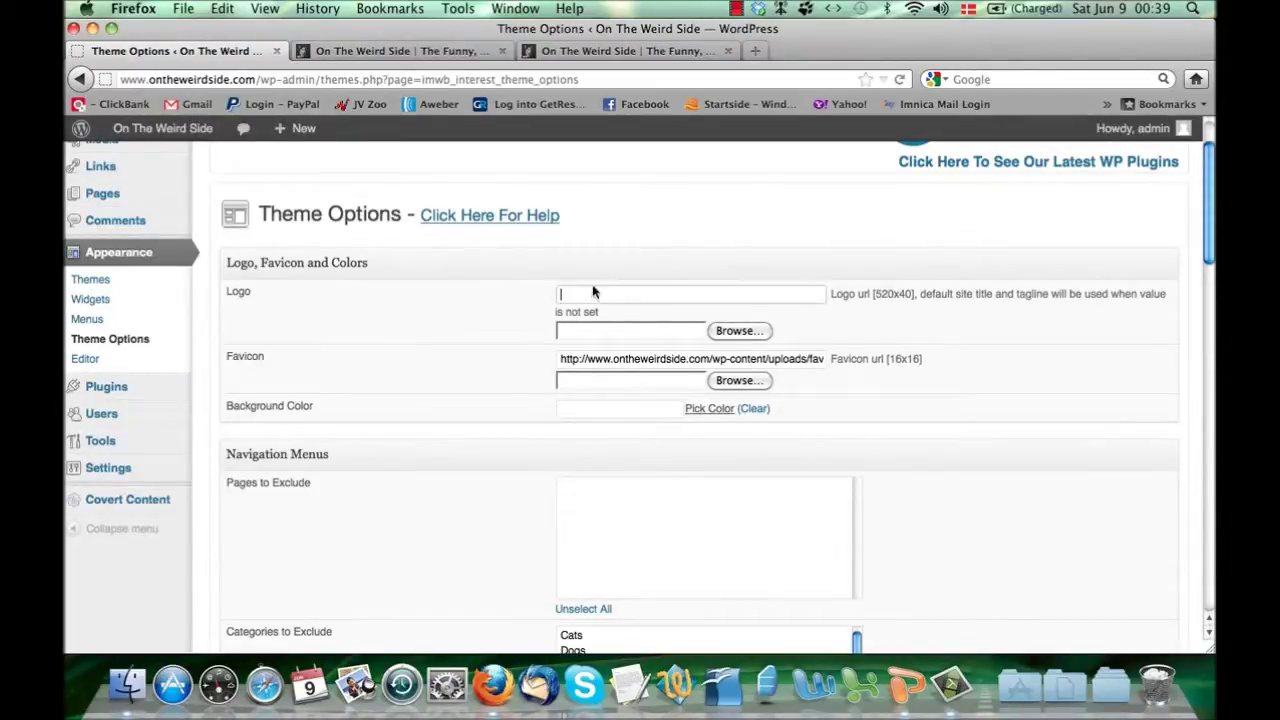
left_click(440, 50)
left_click_drag(910, 152, 782, 150)
left_click(790, 148)
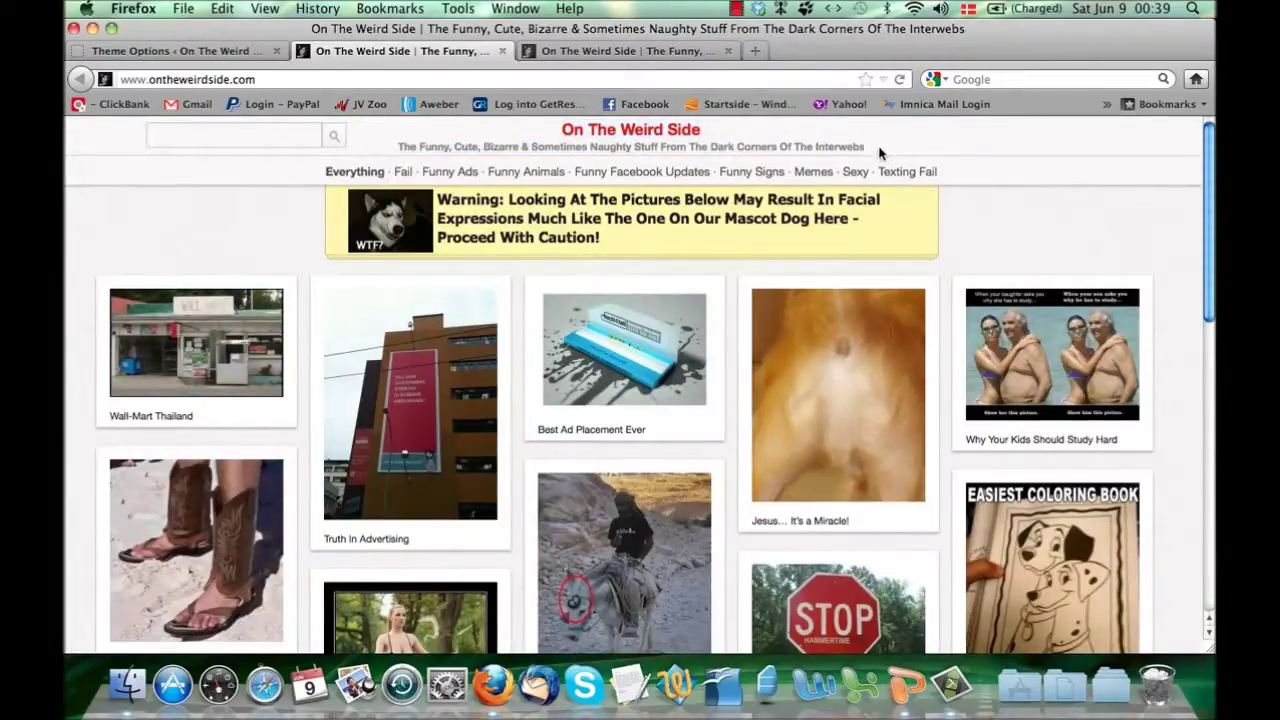
left_click(180, 52)
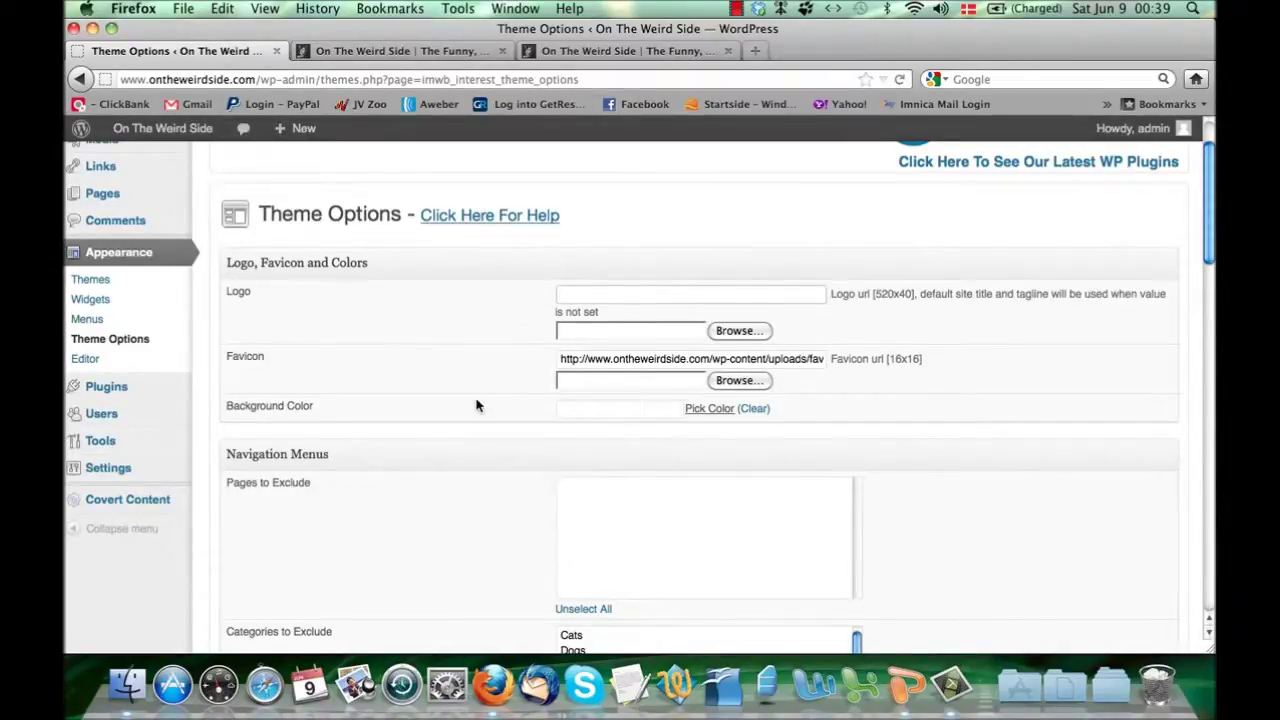
scroll(474, 403, "down", 1)
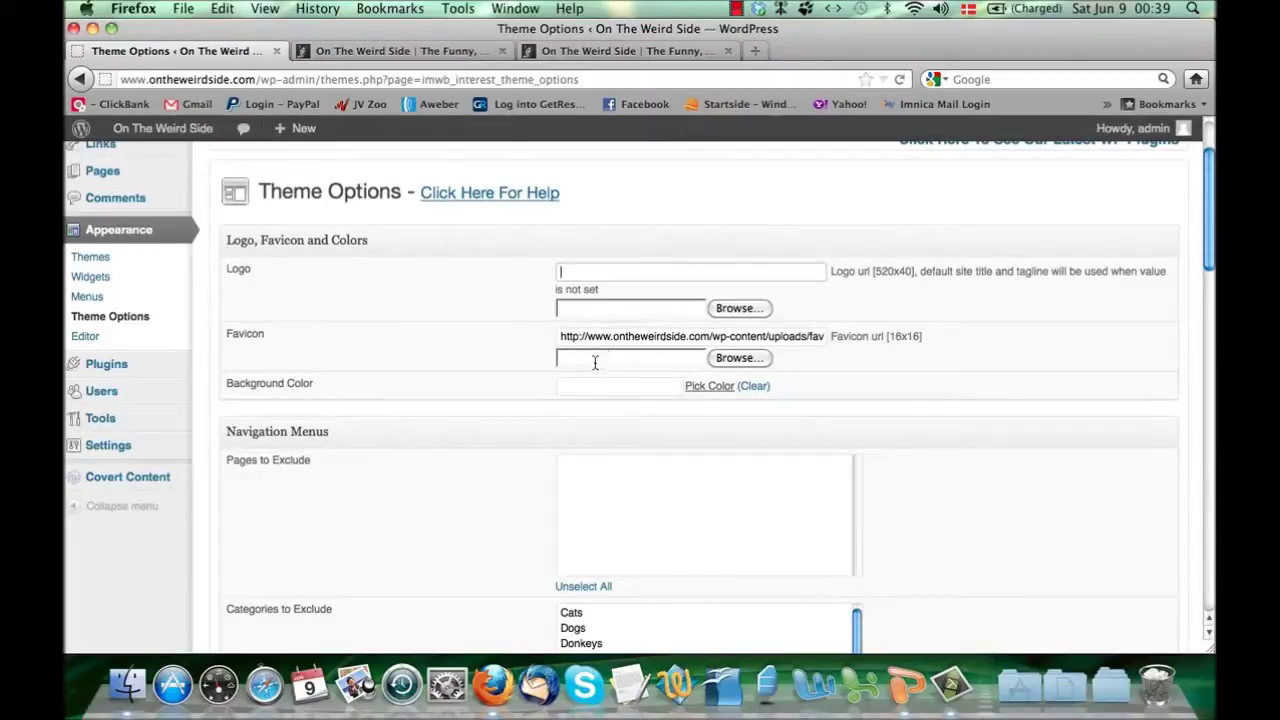
Compare the Background Color setting with the background of the live site, ending back in the theme options
scroll(404, 381, "down", 2)
scroll(404, 381, "down", 1)
left_click(573, 316)
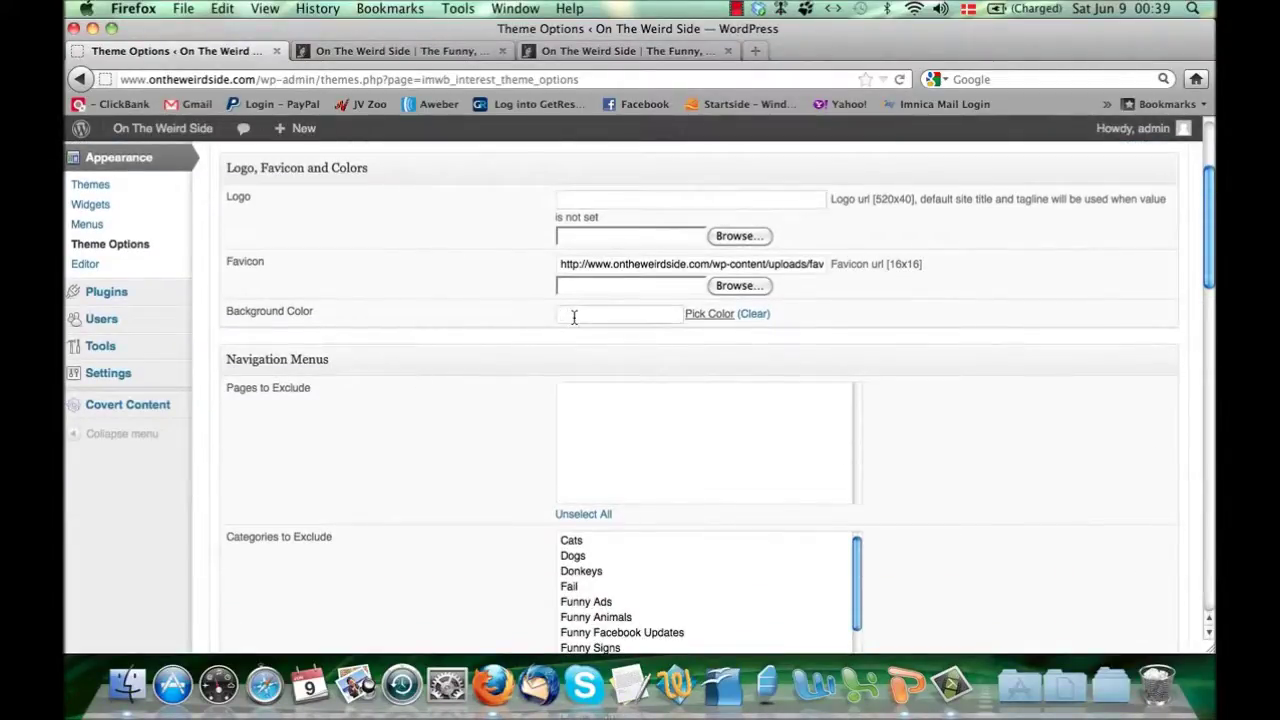
left_click(387, 48)
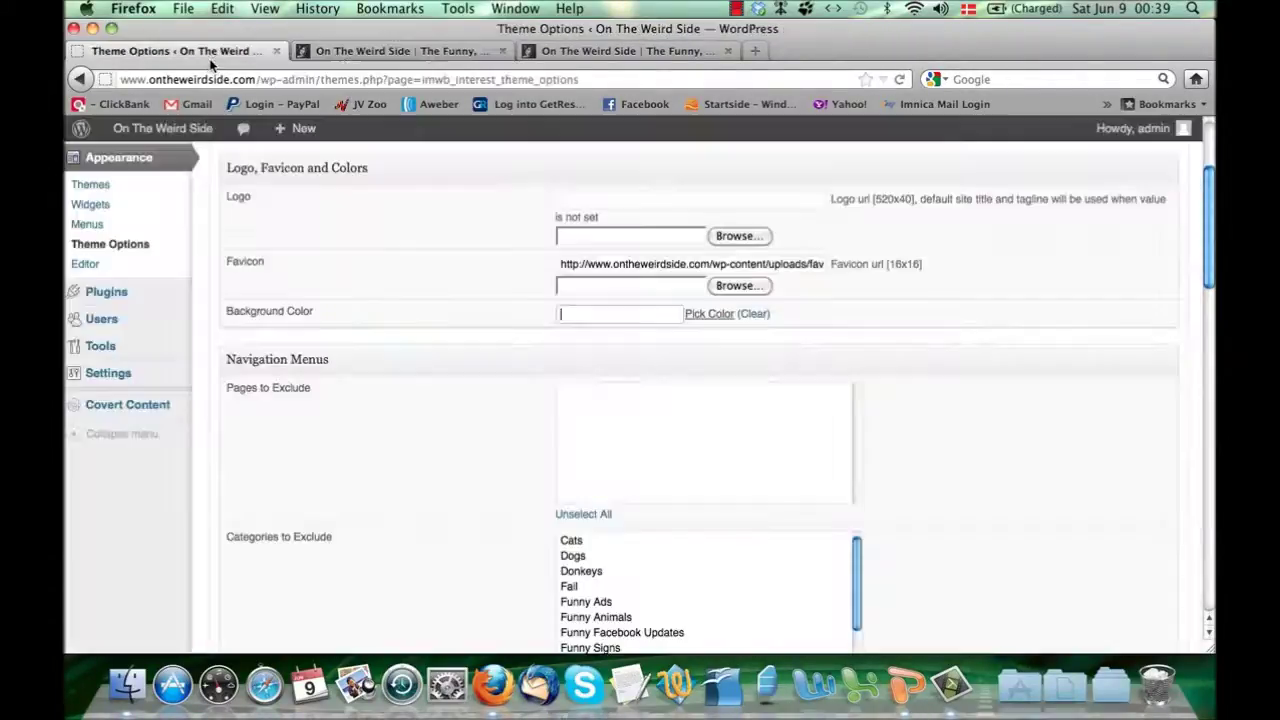
left_click(206, 54)
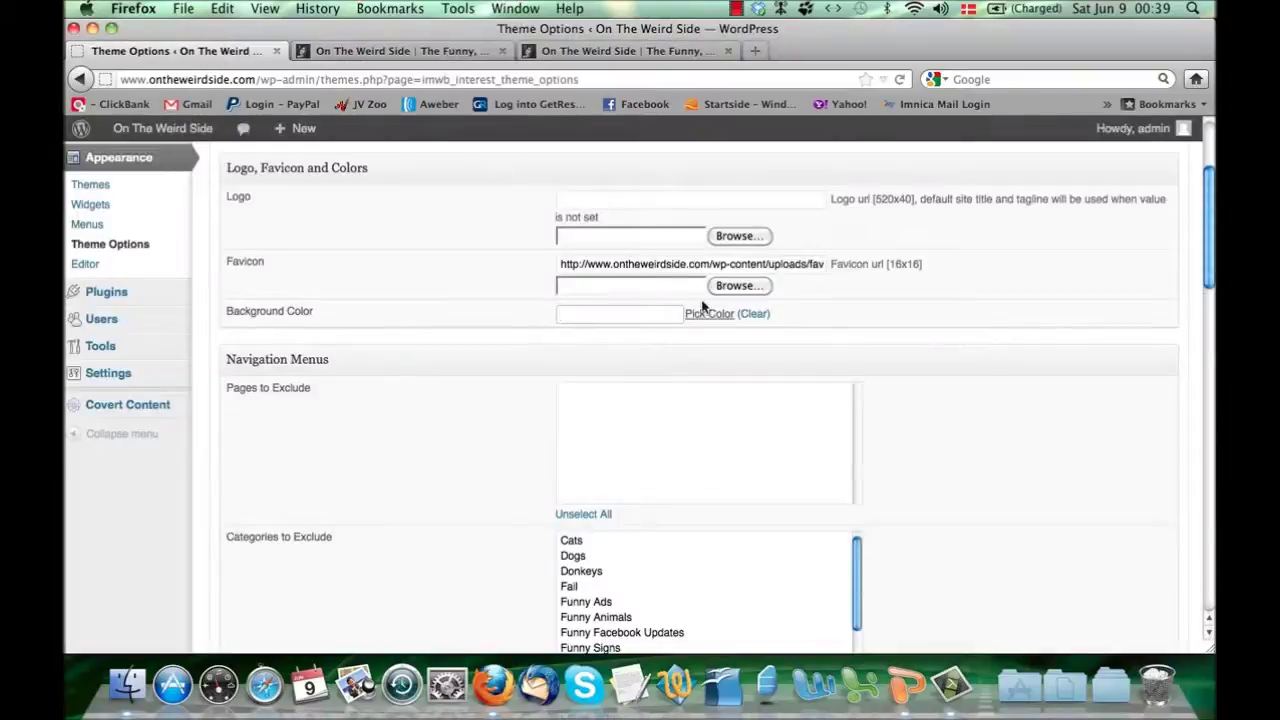
Open the color picker for the Background Color setting and clear the color again
left_click(745, 316)
left_click(705, 316)
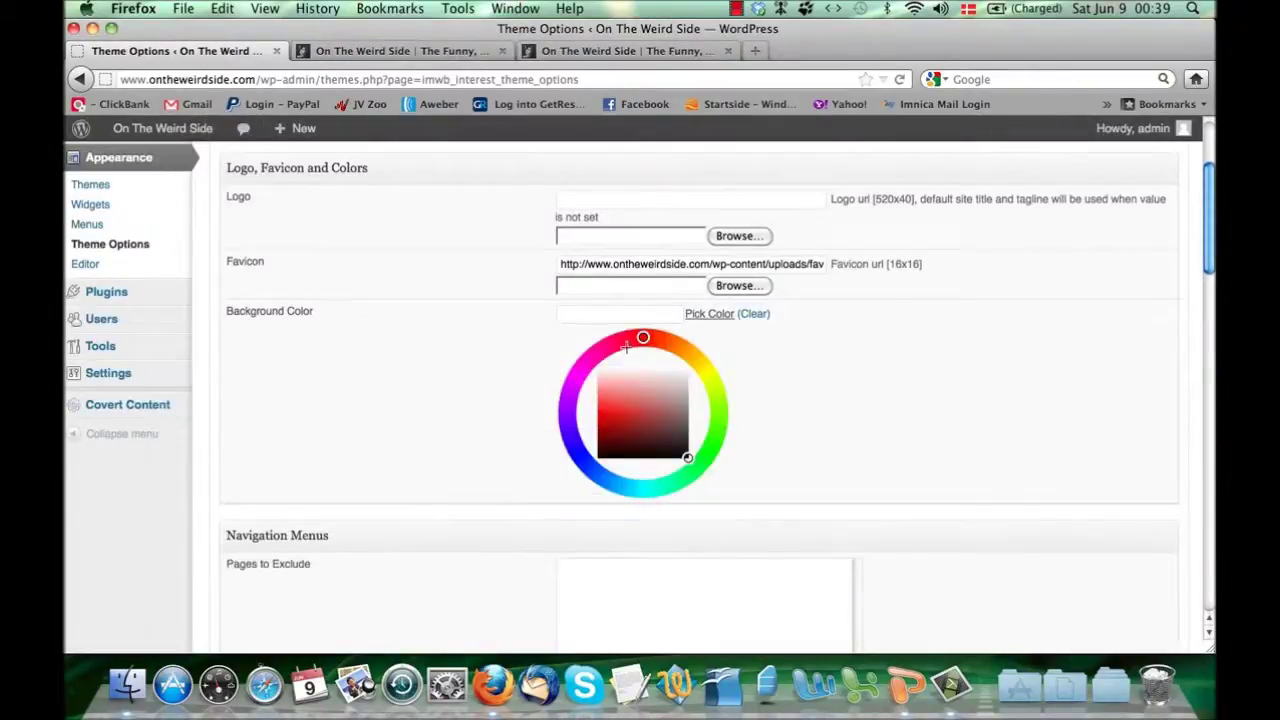
left_click(743, 316)
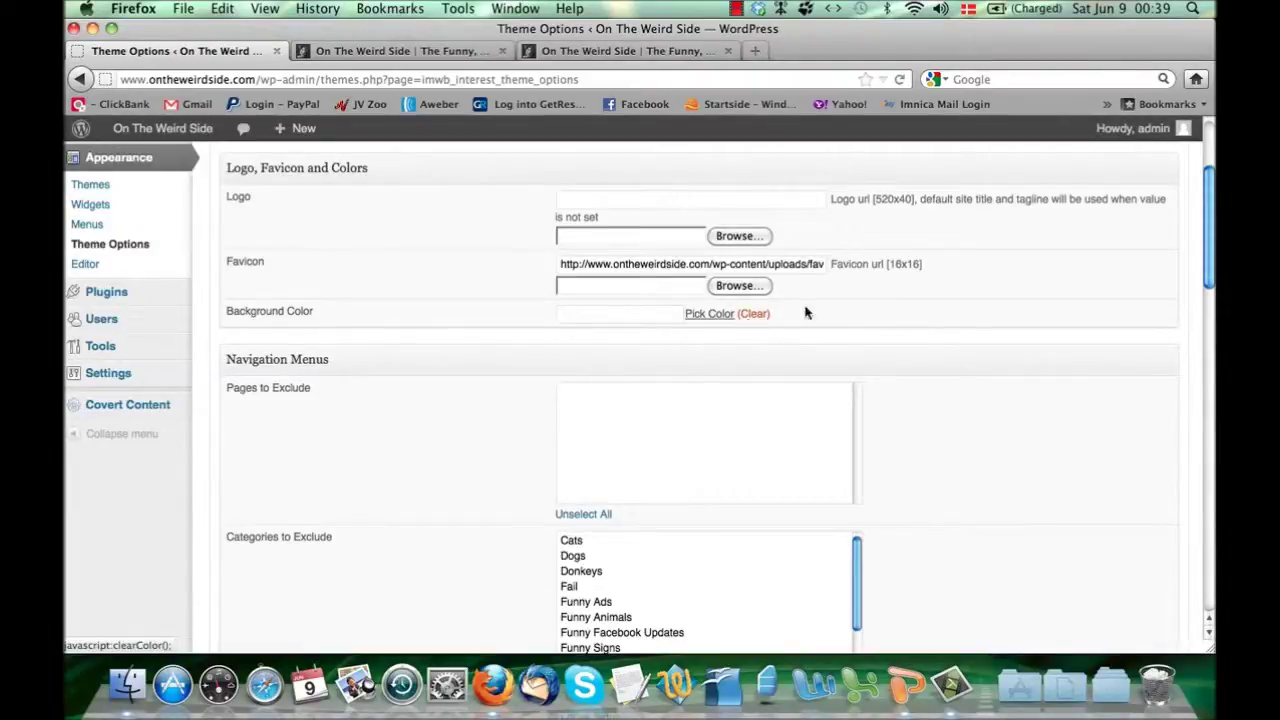
Compare the Navigation Menus page and category exclusions with the live site's menu, ending back in the theme options
scroll(893, 307, "down", 2)
scroll(893, 307, "down", 1)
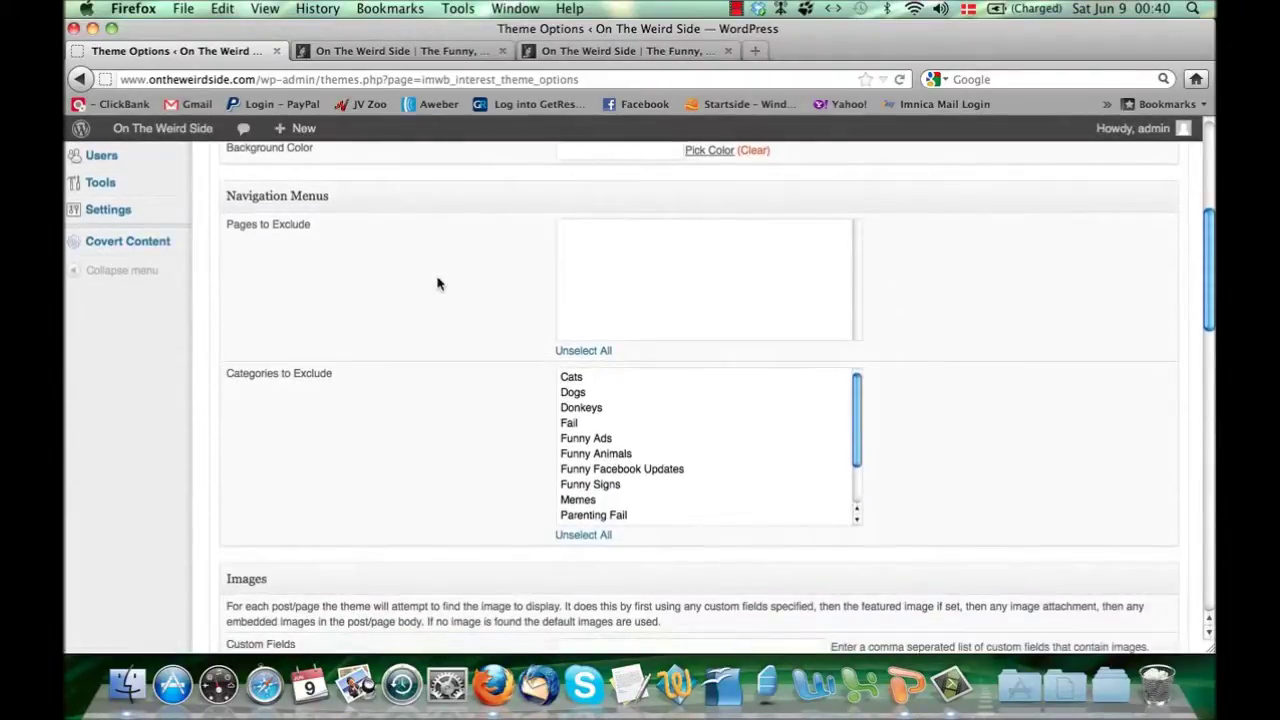
left_click(433, 54)
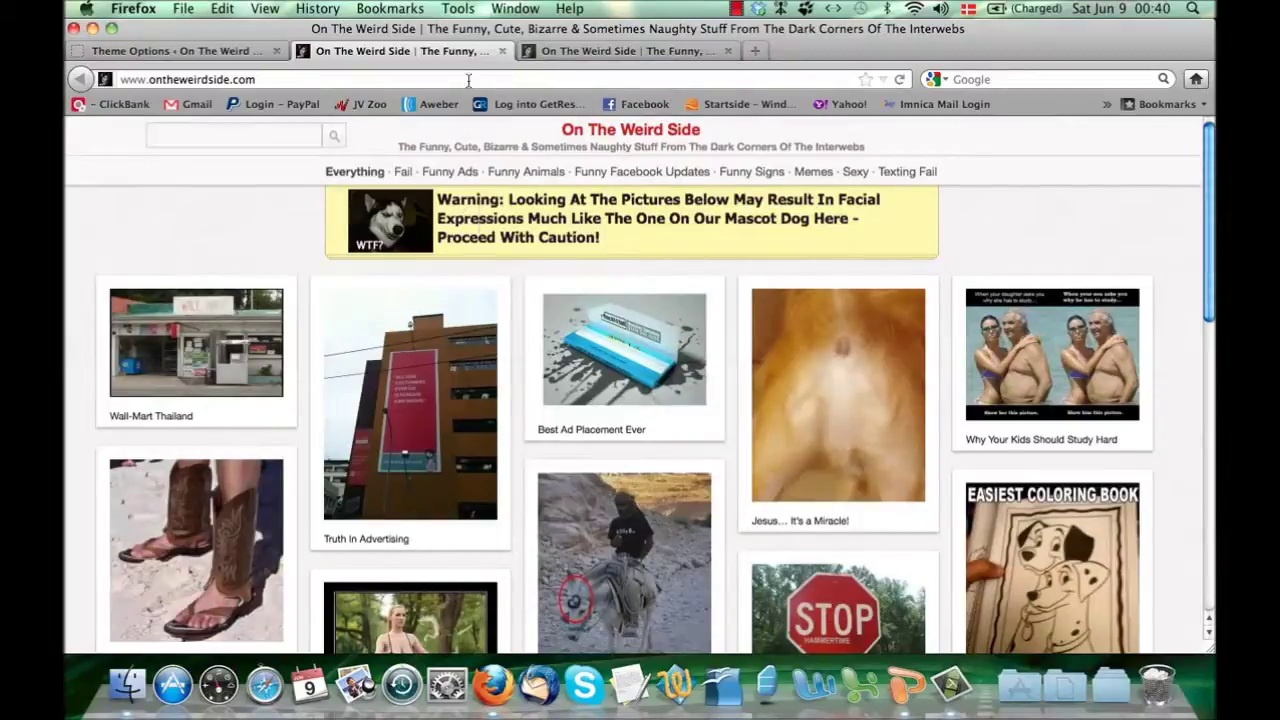
left_click(206, 52)
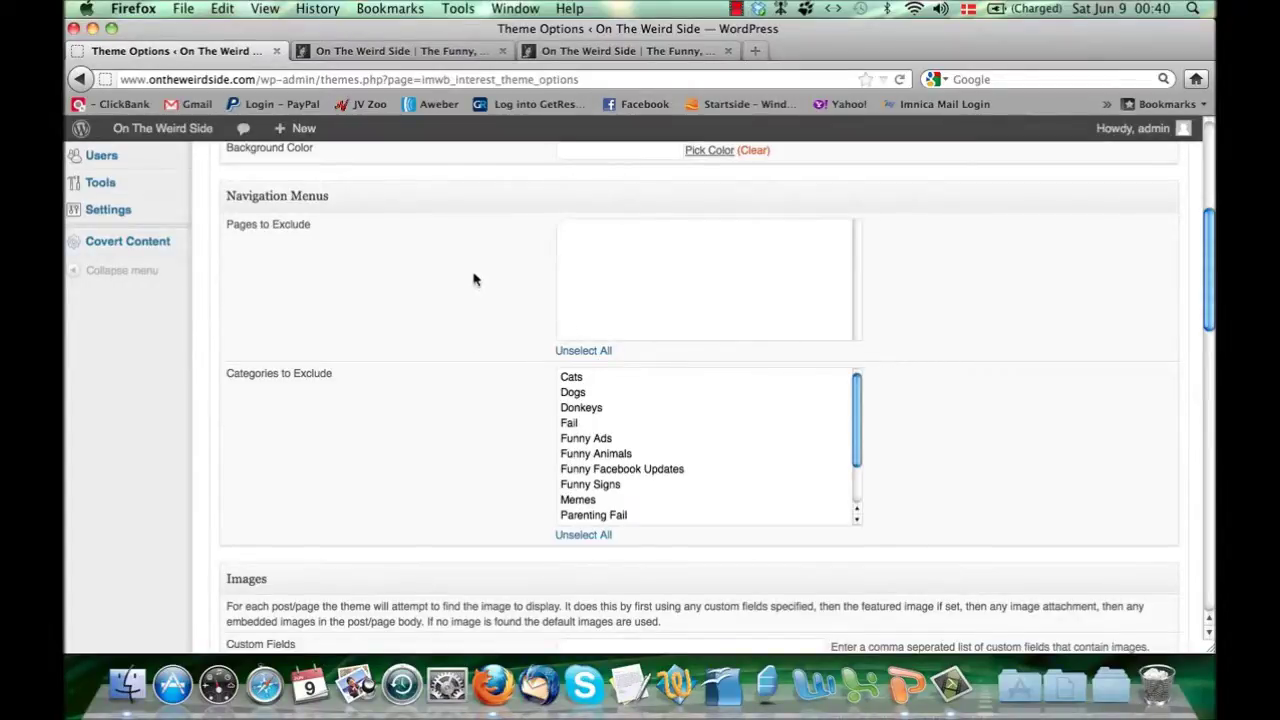
Examine the Images section, including the Custom Fields setting and the three default images
scroll(474, 343, "down", 3)
scroll(474, 343, "down", 10)
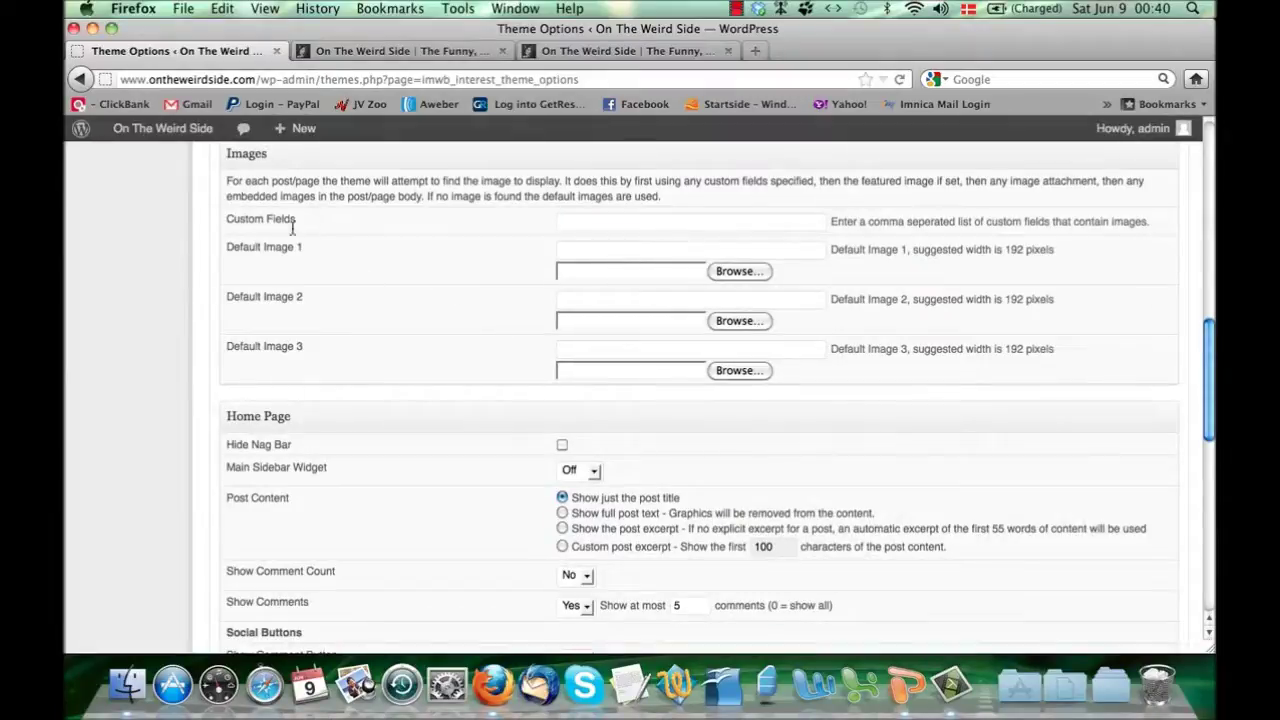
left_click(622, 220)
left_click(600, 224)
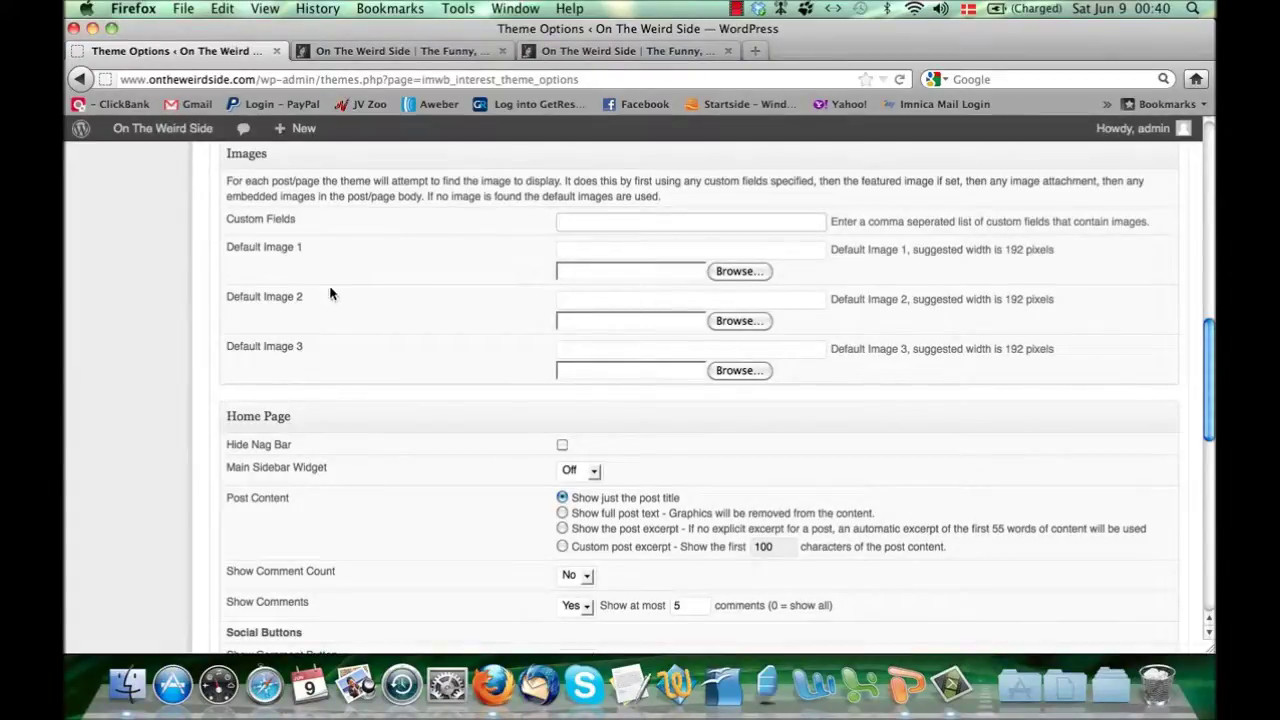
scroll(388, 352, "down", 2)
scroll(388, 356, "up", 1)
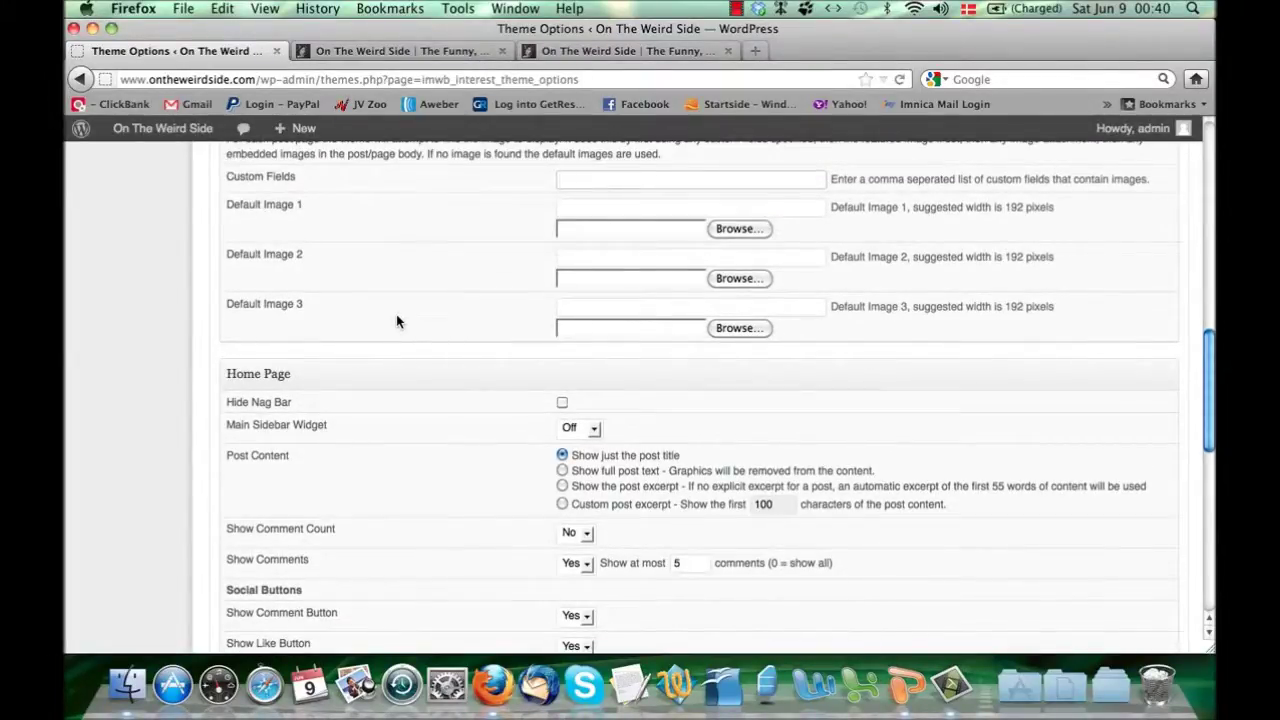
left_click(577, 182)
Check the warning bar on the live home page and enable Hide Nag Bar in the Home Page options
scroll(490, 327, "down", 5)
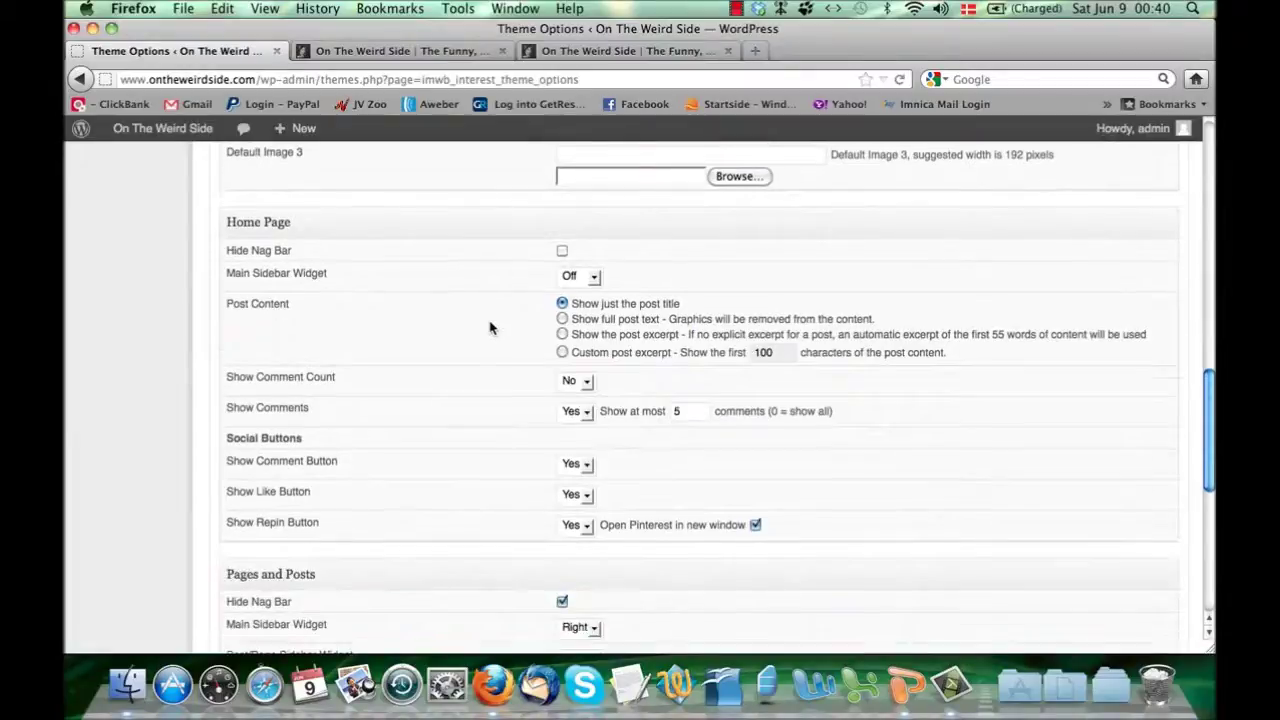
scroll(490, 327, "down", 1)
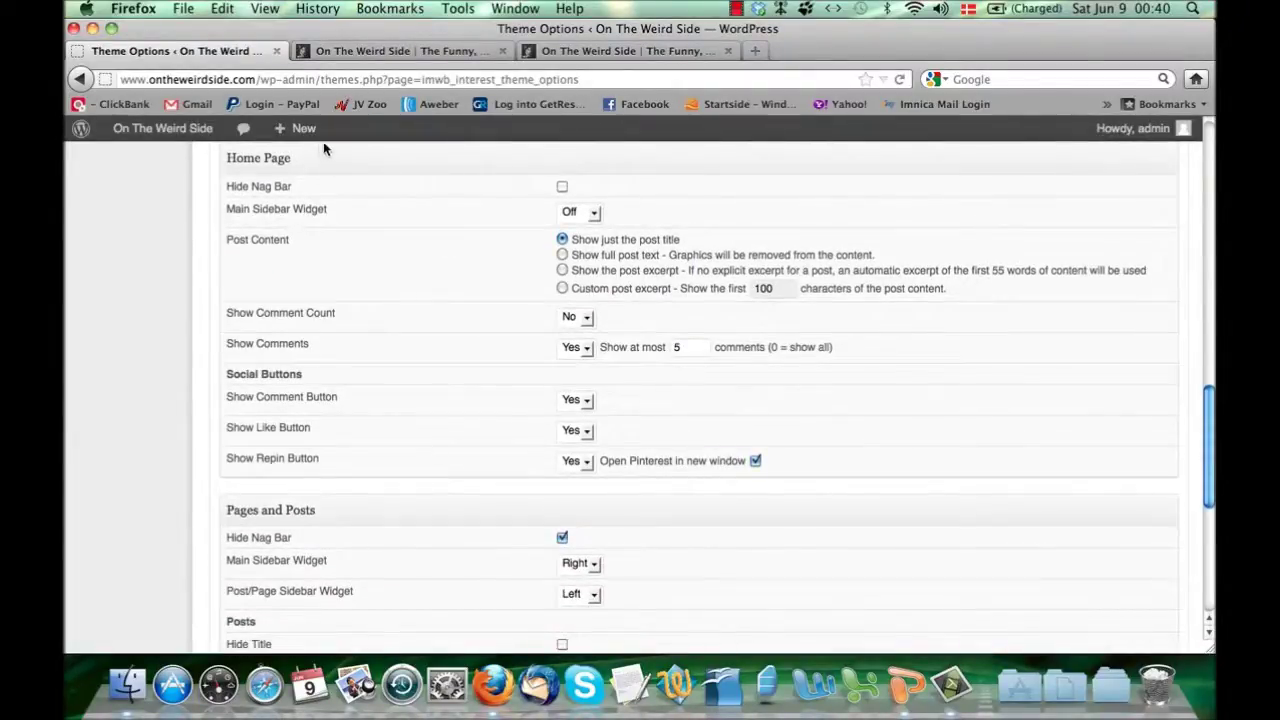
left_click(414, 50)
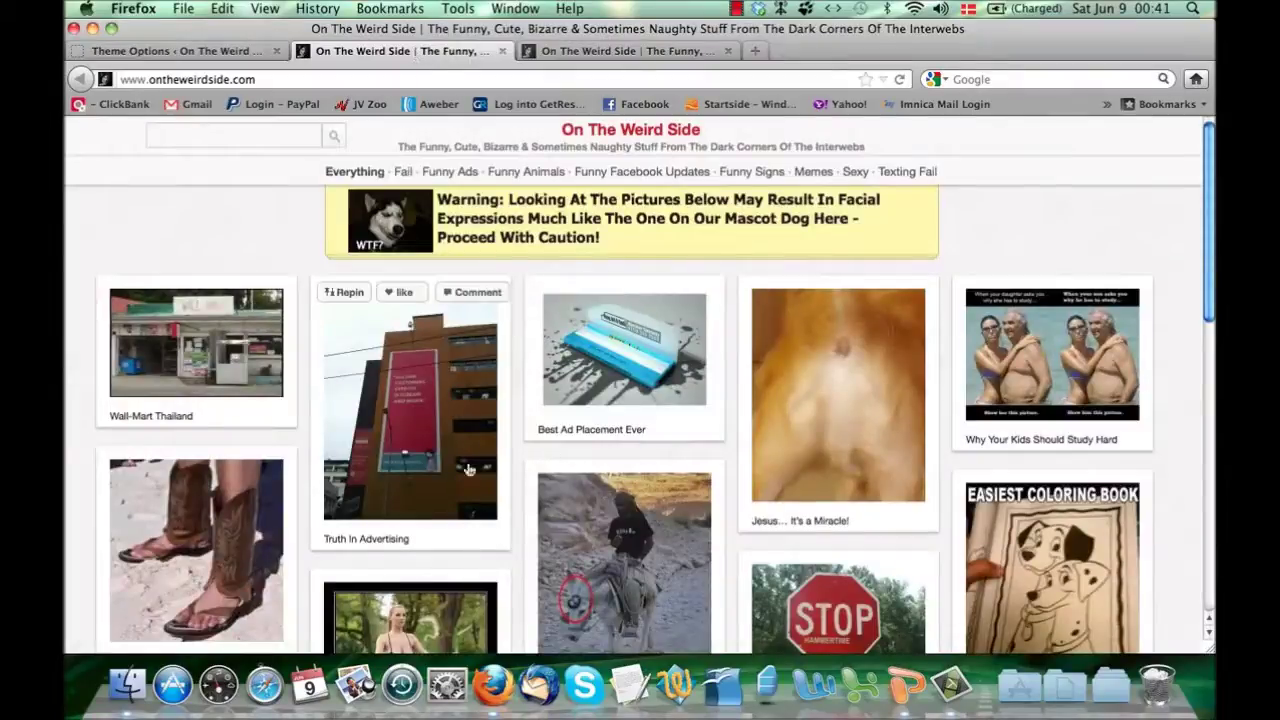
left_click(160, 51)
left_click(562, 188)
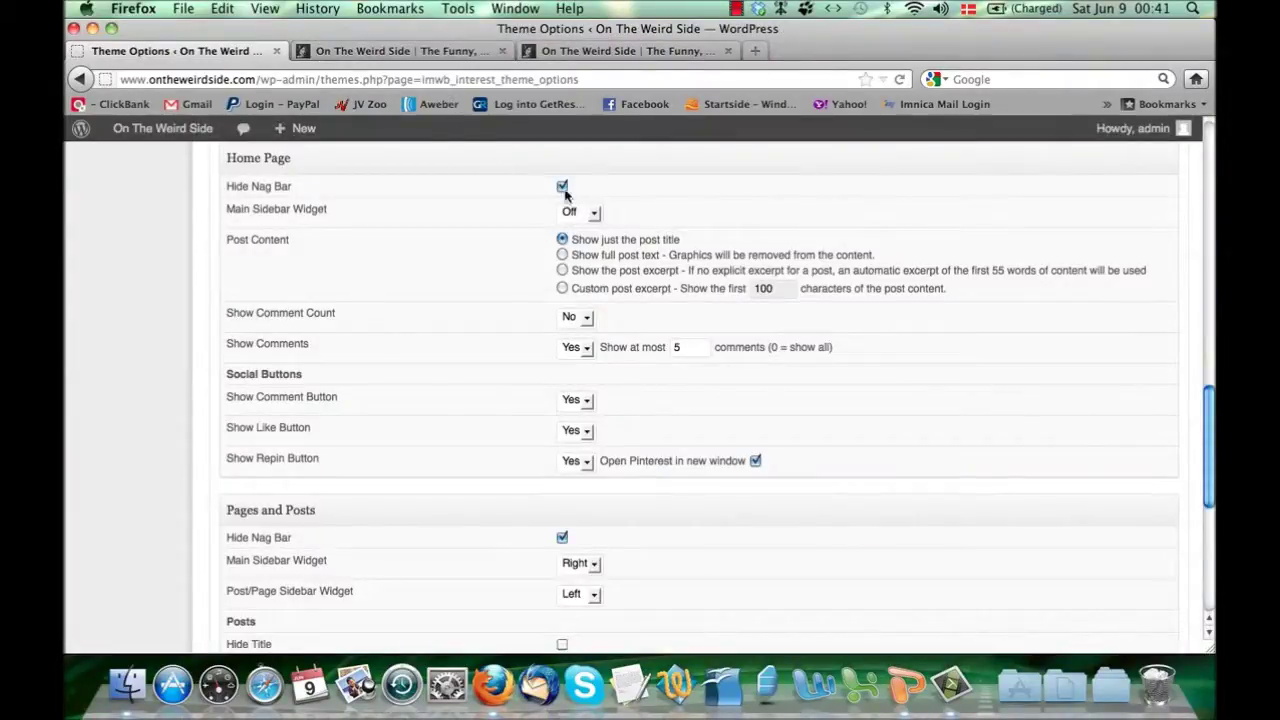
View the home page's Main Sidebar Widget choices and compare the Post Content setting with the pins on the live site
left_click(587, 220)
left_click(587, 222)
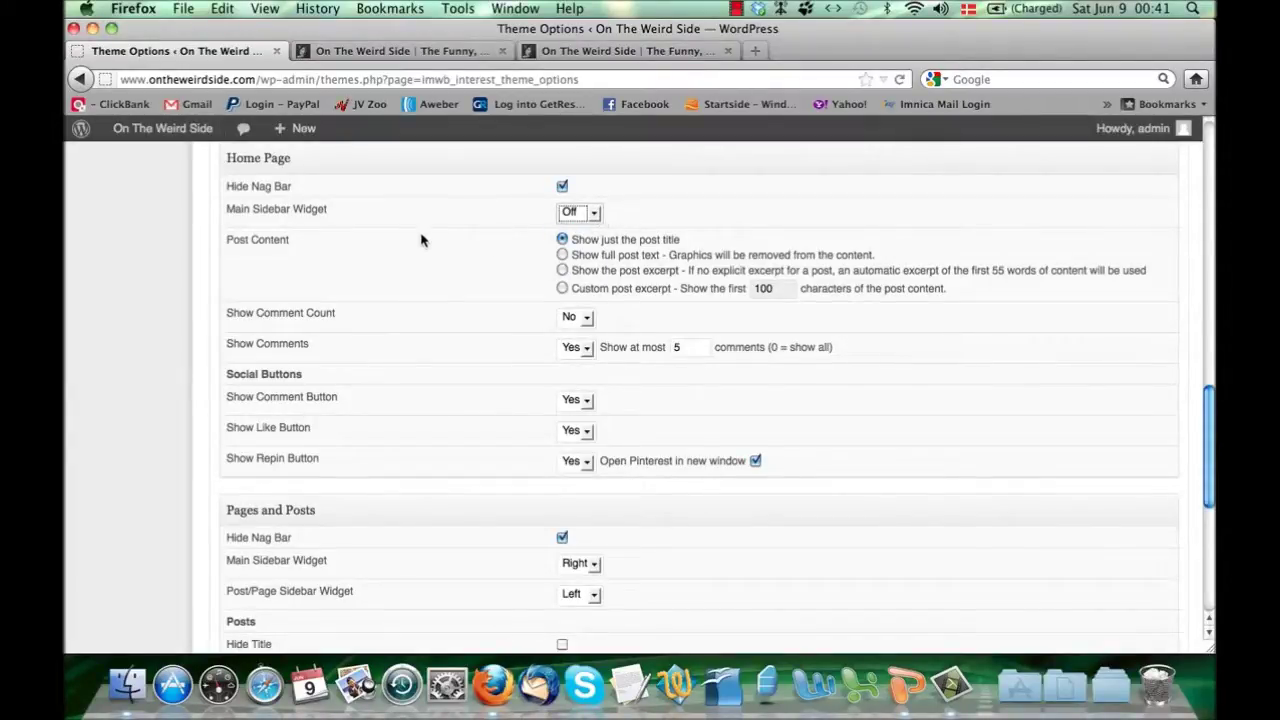
scroll(424, 238, "down", 1)
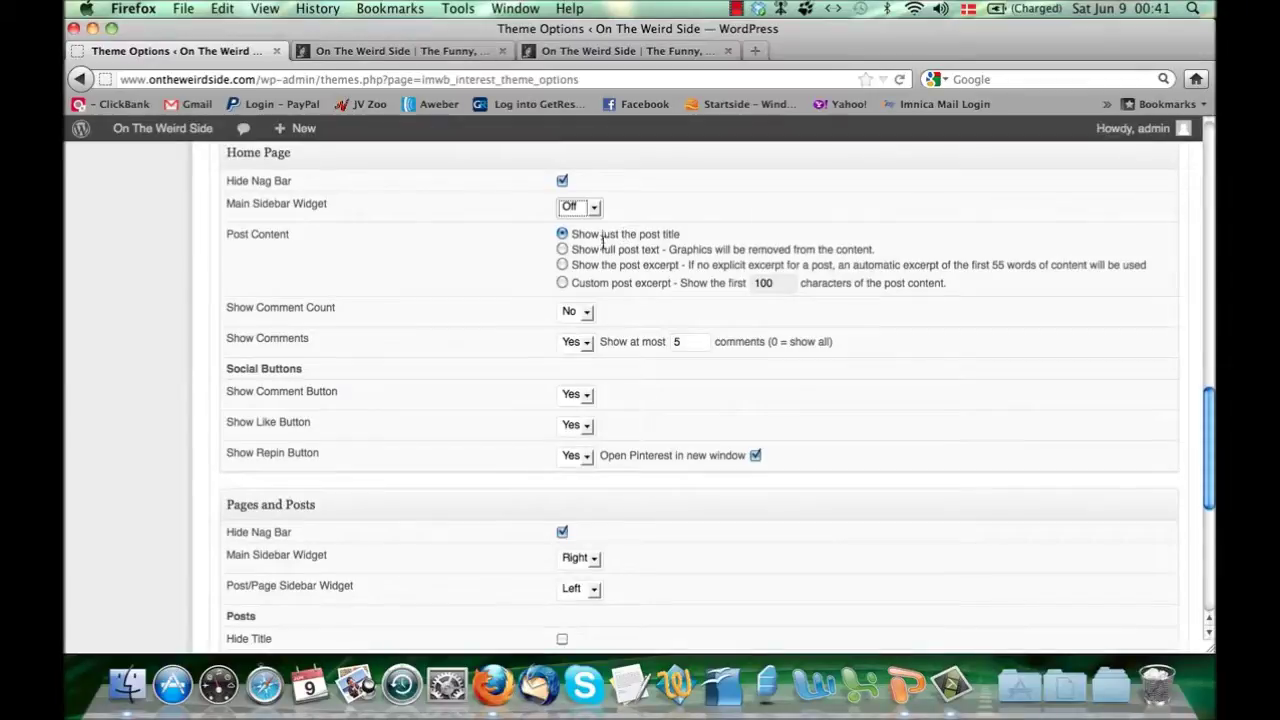
left_click(457, 50)
scroll(443, 330, "down", 3)
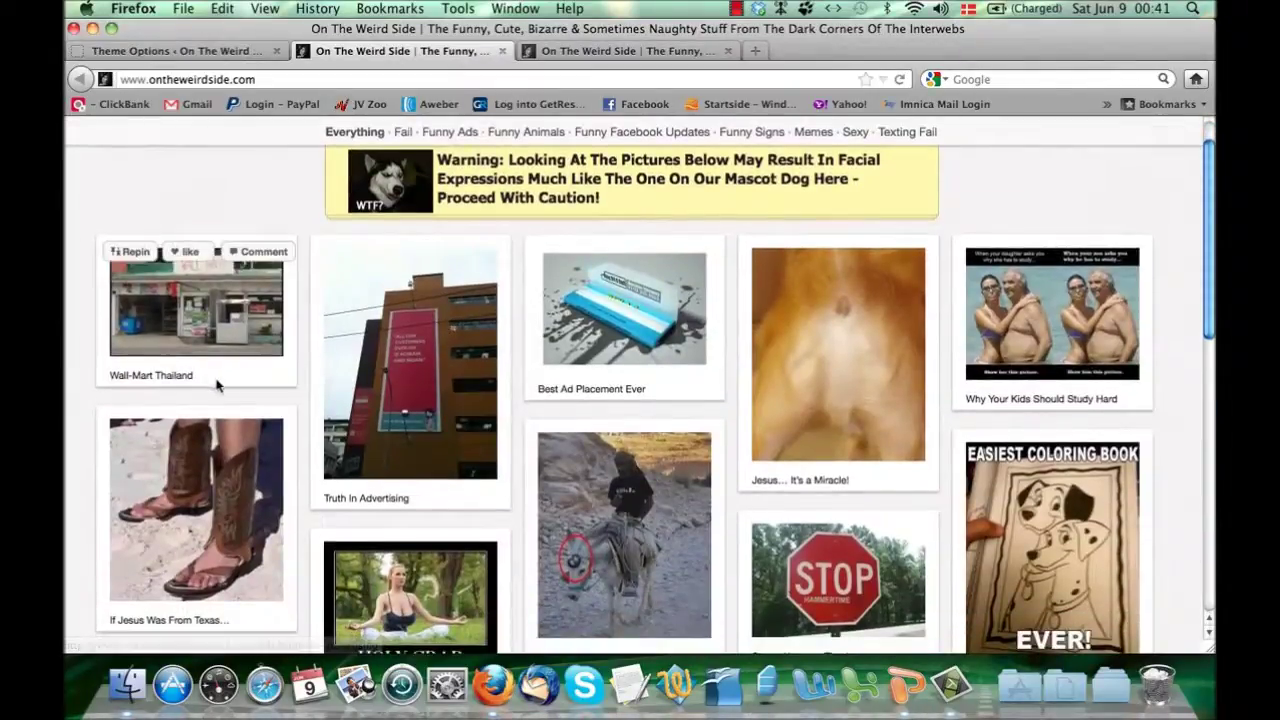
left_click(211, 55)
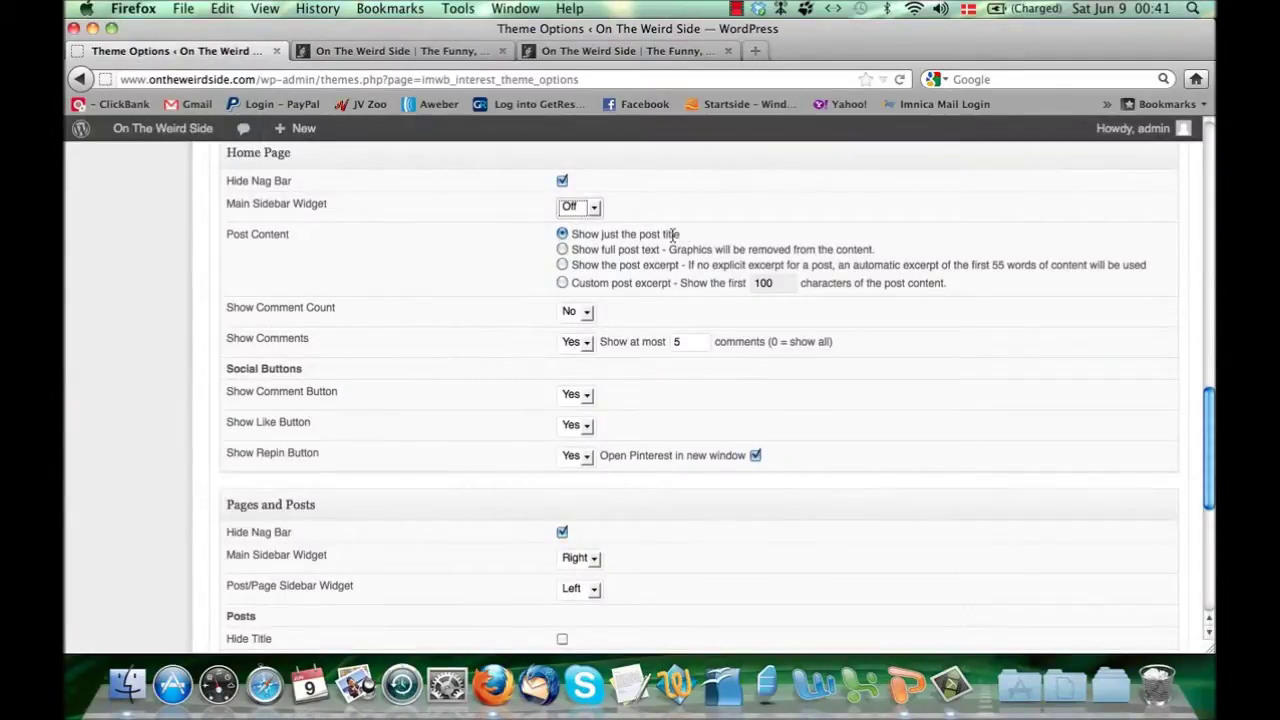
Try the full text, post excerpt and custom excerpt options for Post Content, ending on Show just the post title
left_click(562, 249)
left_click(562, 265)
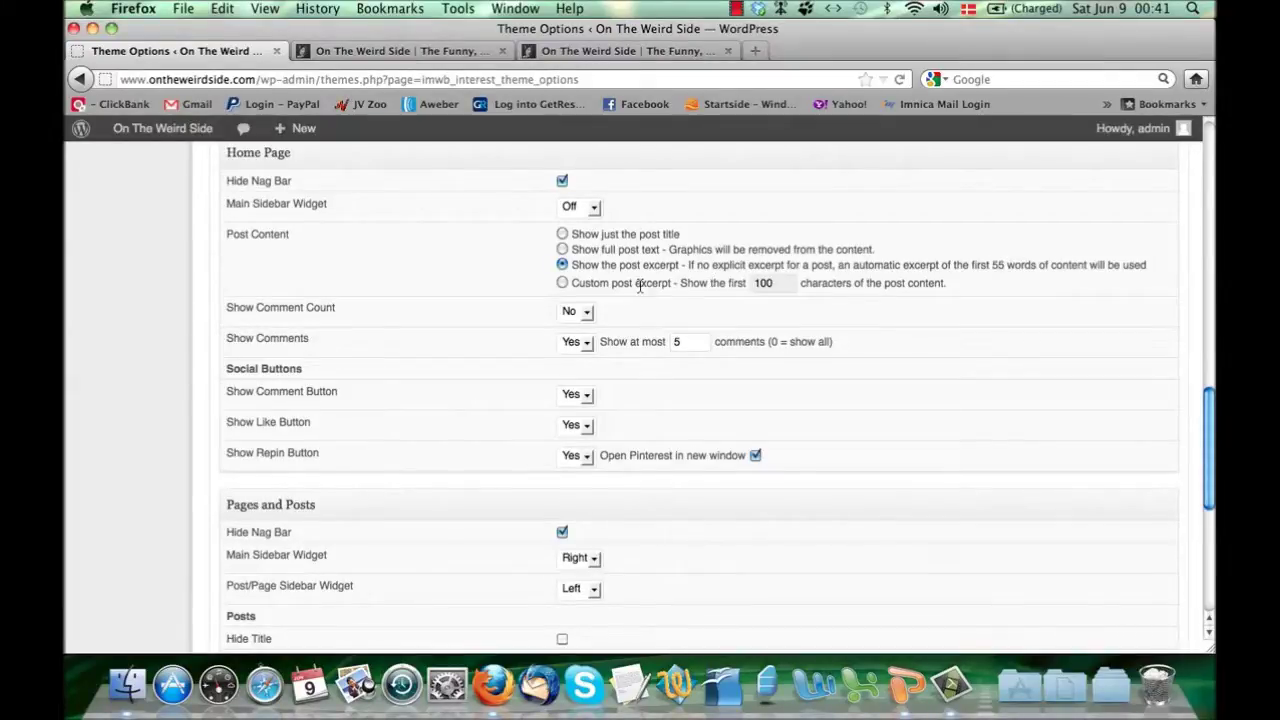
left_click(562, 283)
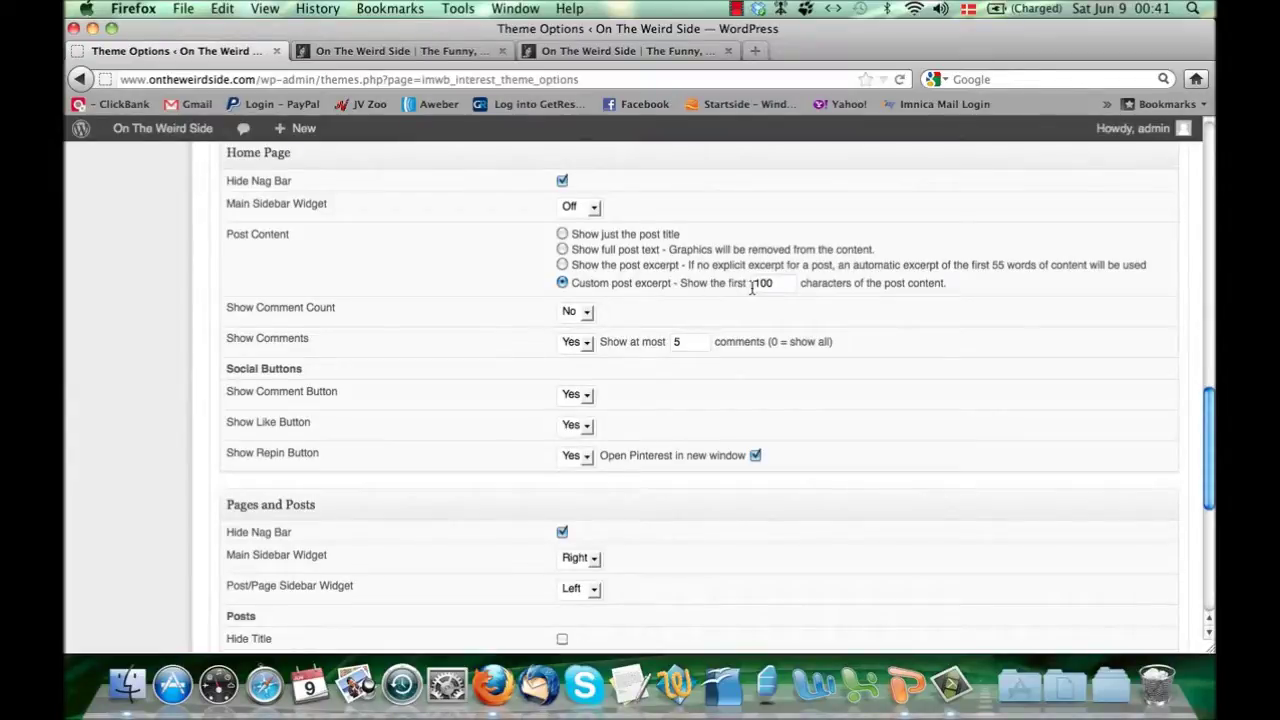
left_click(562, 234)
View the choices for Show Comment Count and Show Comments in the Home Page options without changing them
scroll(452, 320, "down", 3)
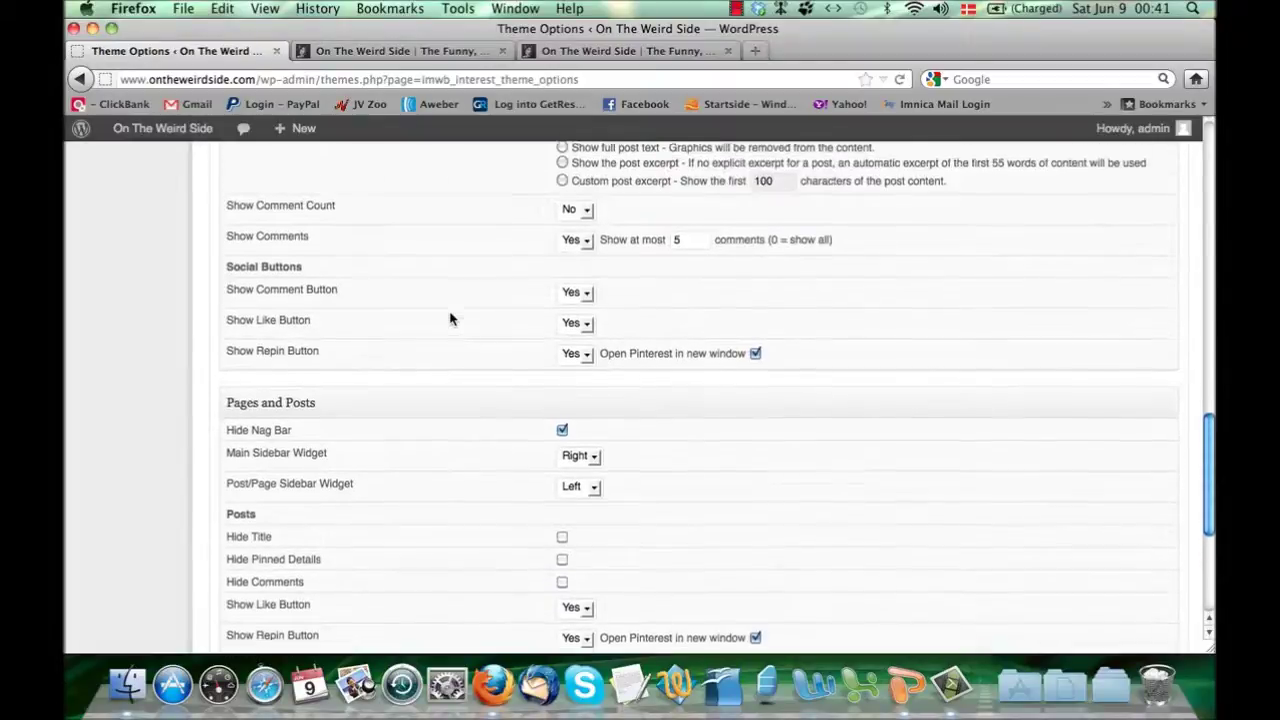
left_click(586, 215)
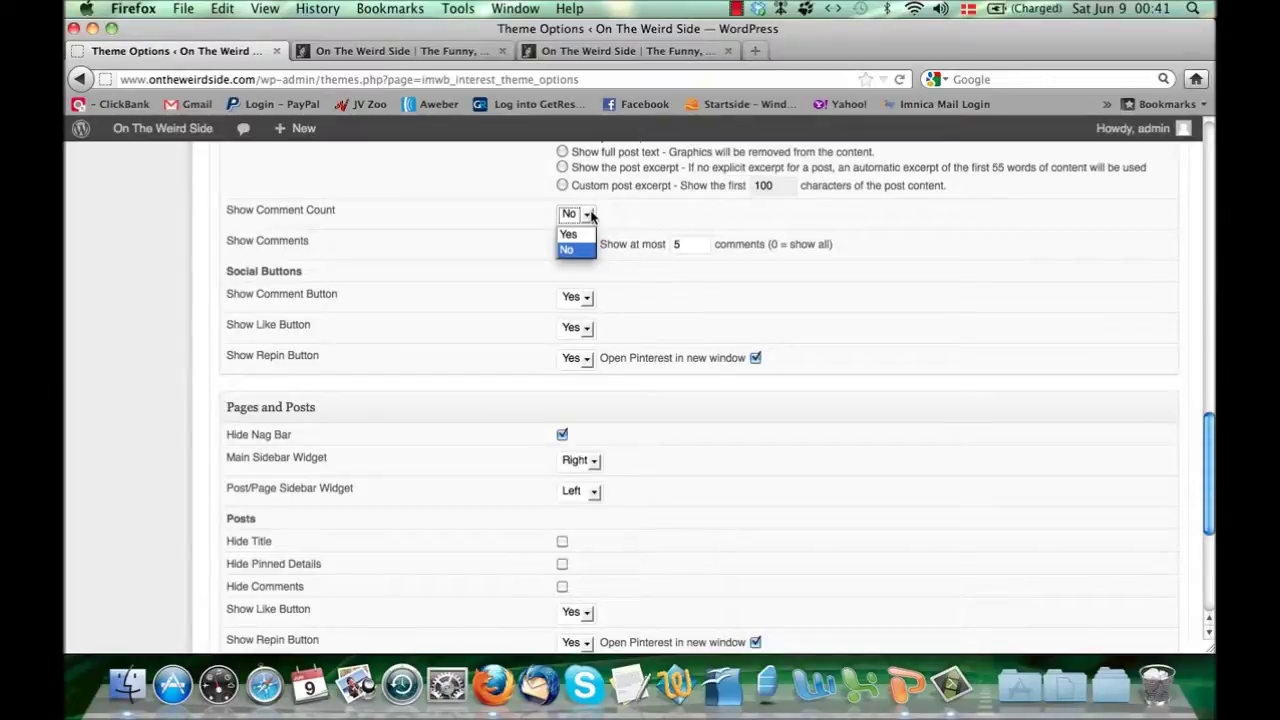
left_click(590, 215)
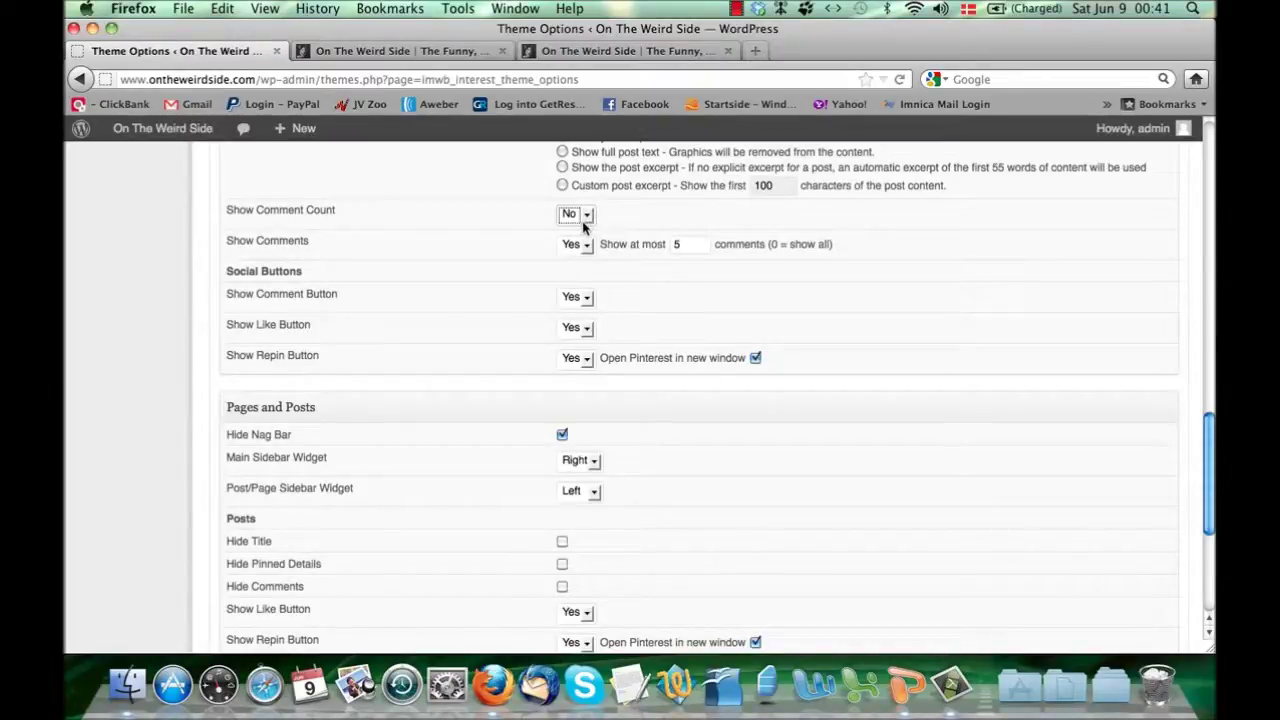
left_click(589, 246)
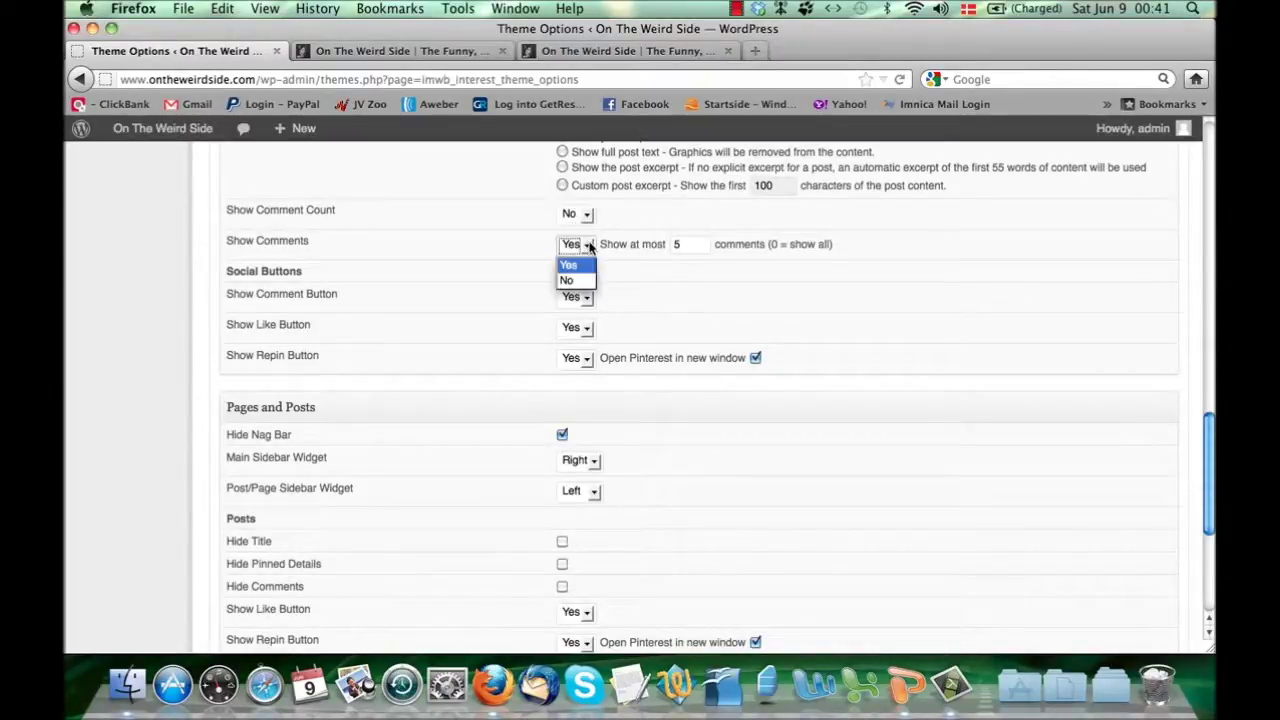
left_click(590, 248)
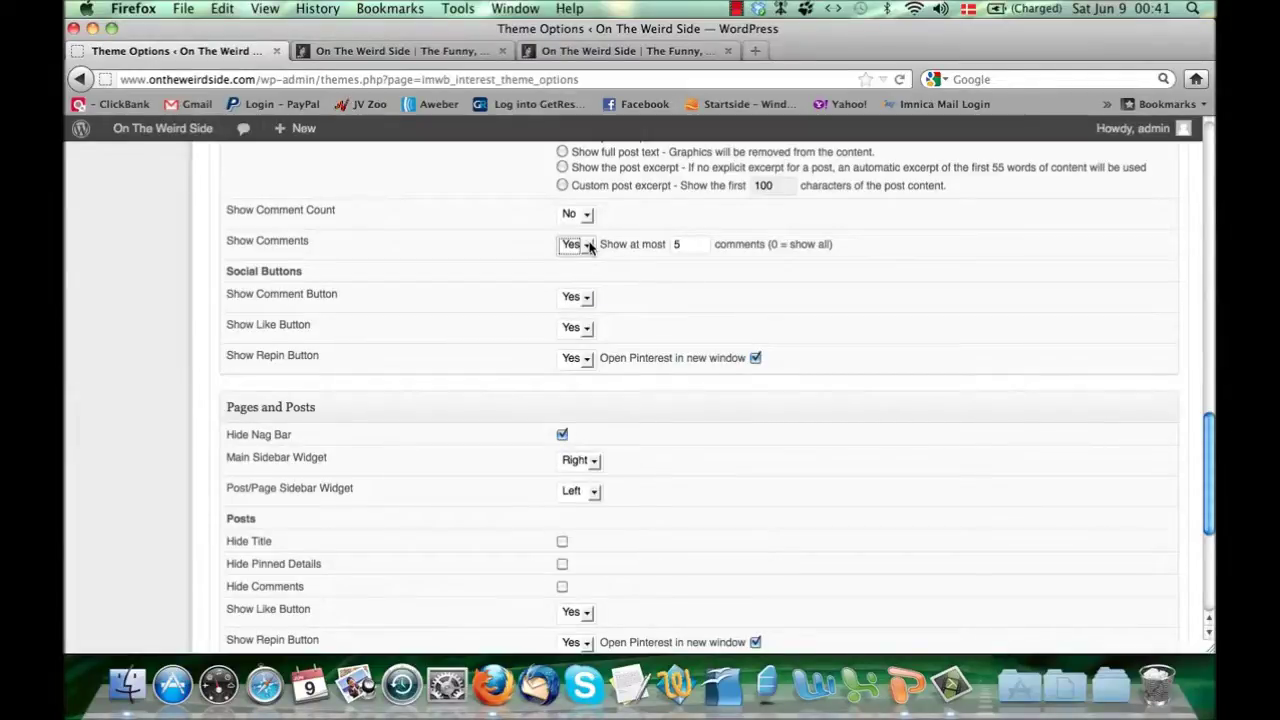
left_click(588, 246)
left_click(468, 252)
Compare the Social Buttons settings with the Repin, Like and Comment buttons on the live site's pins
left_click(390, 51)
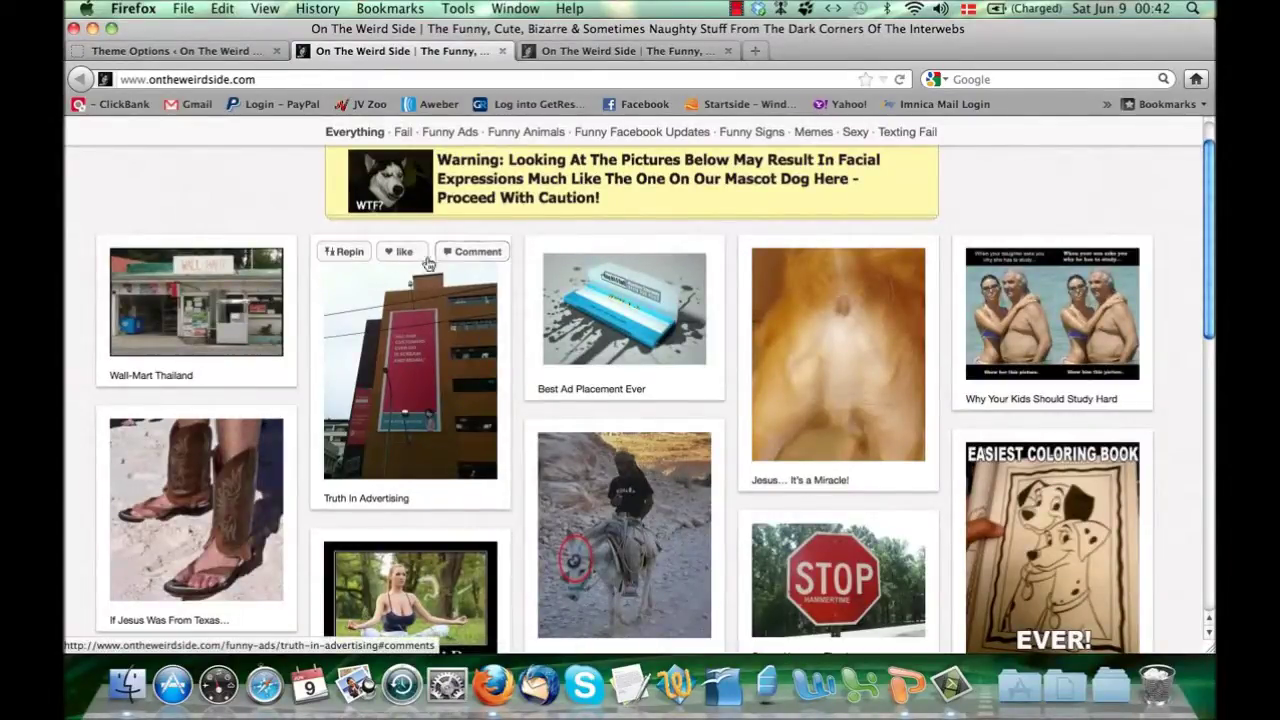
mouse_move(640, 257)
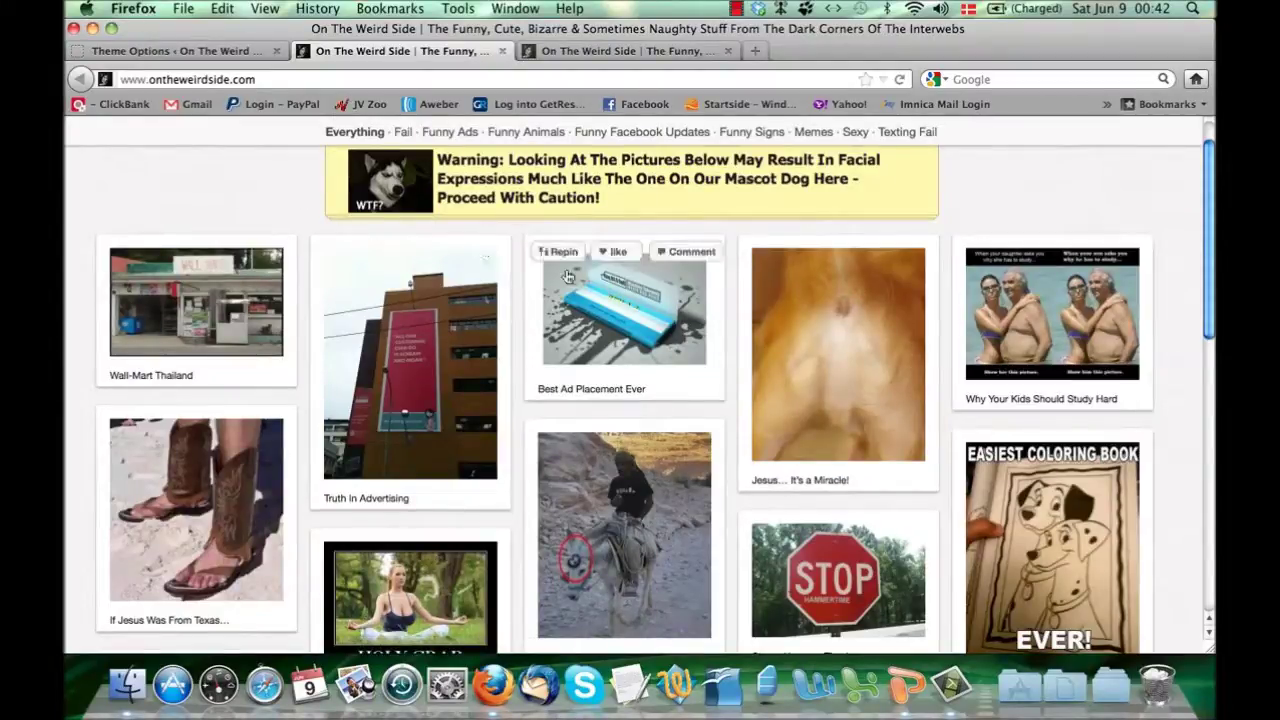
left_click(182, 54)
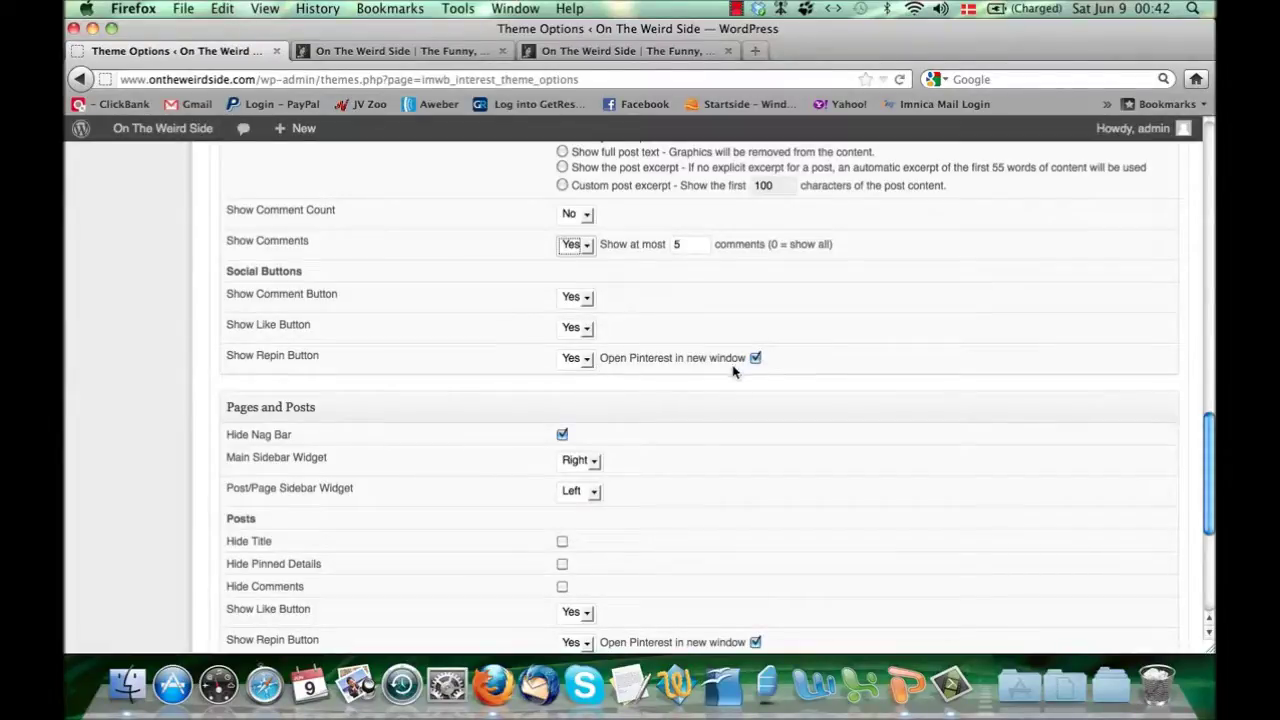
Examine the Pages and Posts options, including the choices for the Main Sidebar Widget and the Post/Page Sidebar Widget
scroll(705, 388, "down", 5)
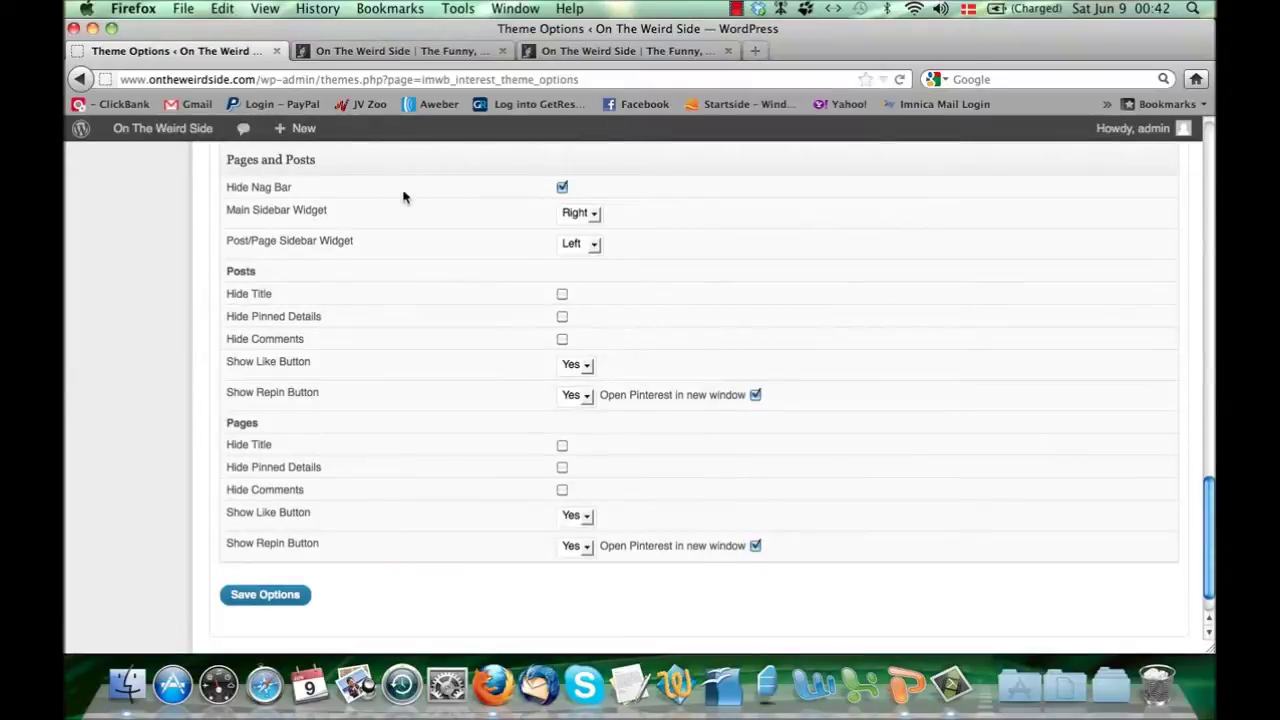
left_click(594, 213)
left_click(594, 213)
left_click(596, 247)
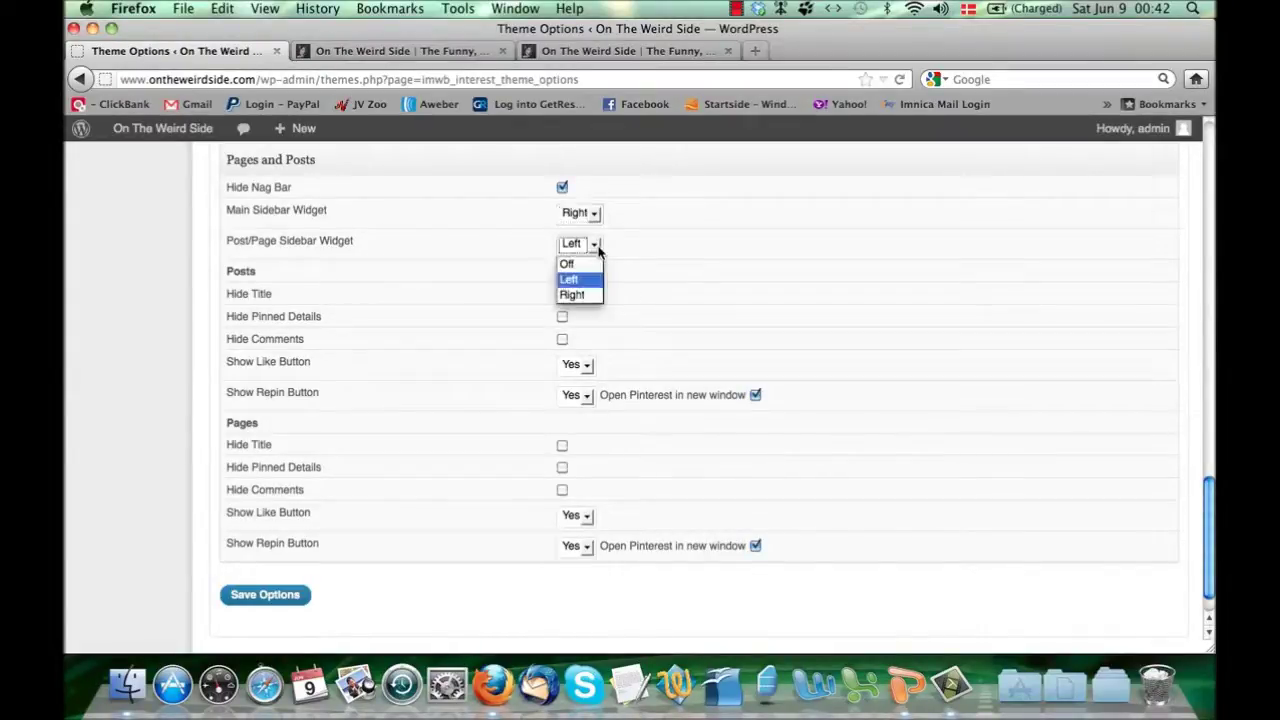
left_click(598, 247)
scroll(582, 314, "down", 2)
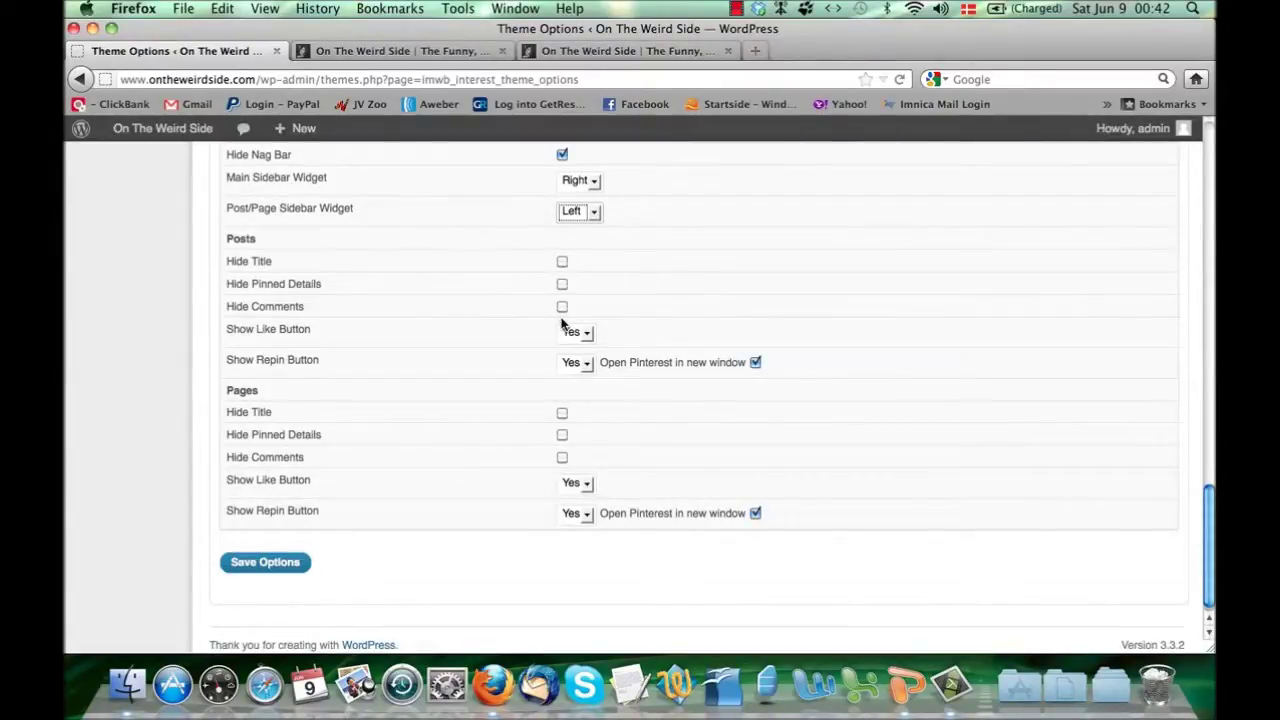
scroll(529, 380, "down", 1)
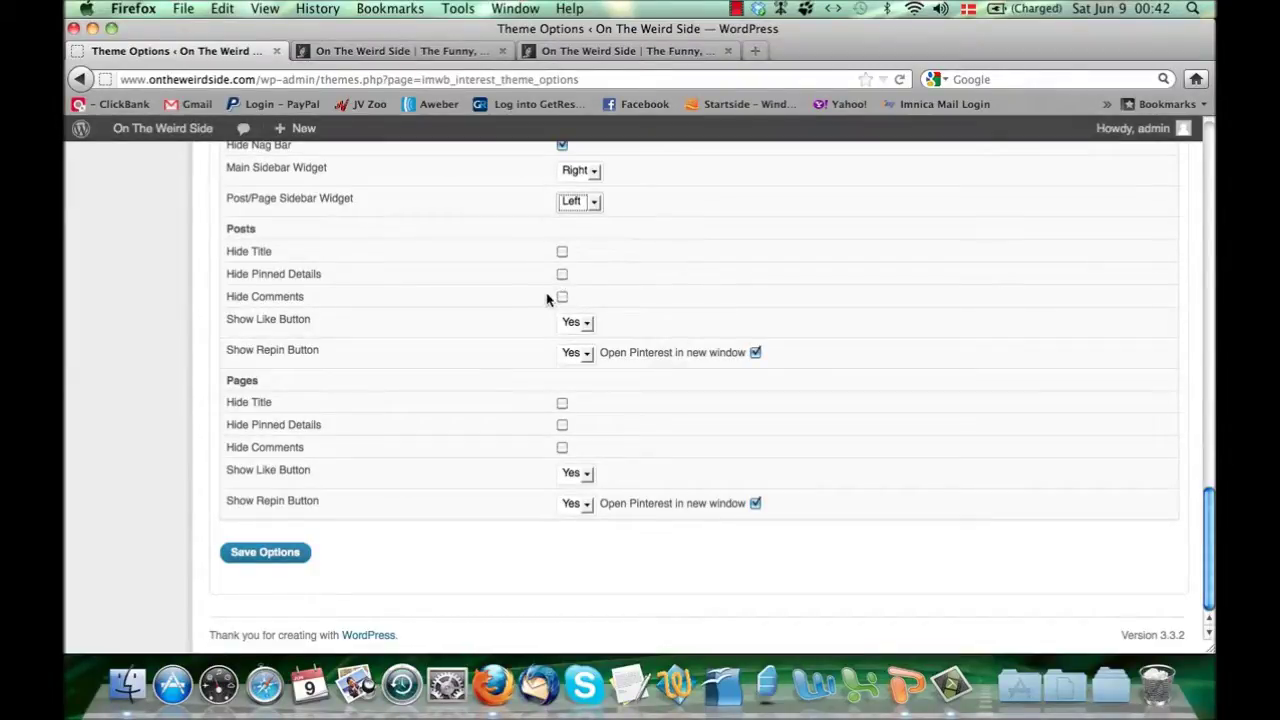
scroll(556, 358, "up", 8)
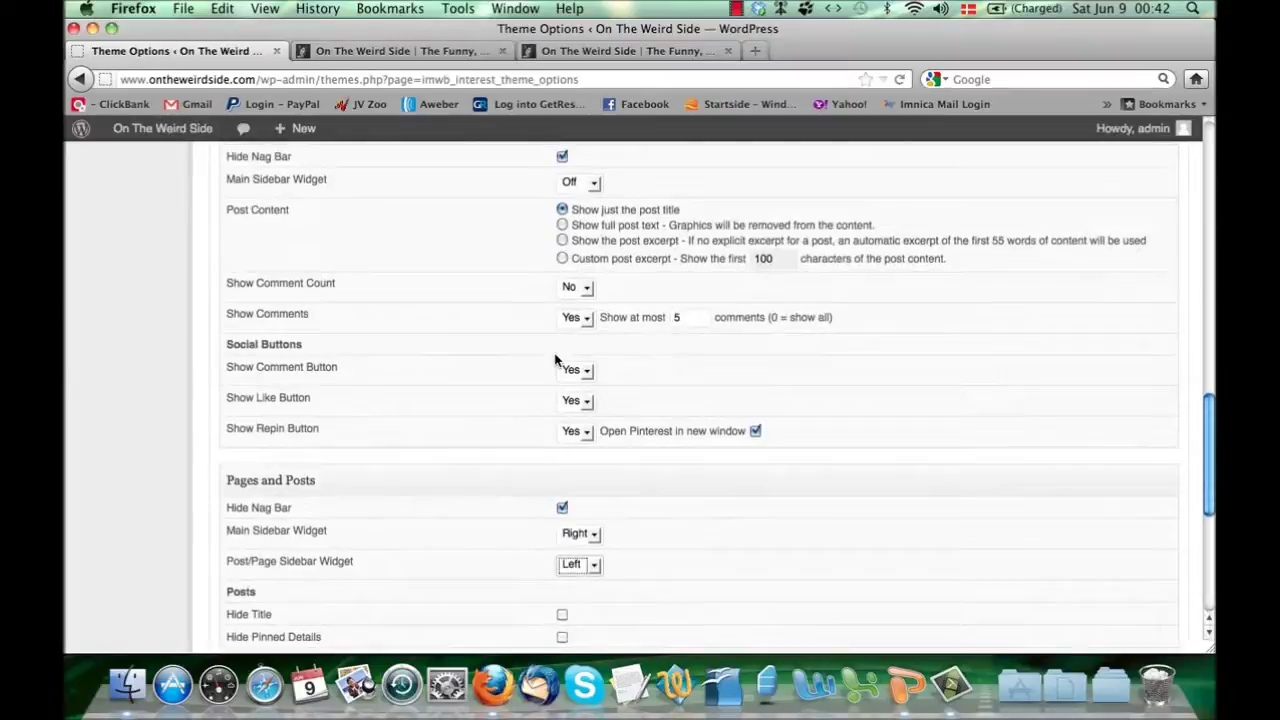
scroll(556, 360, "up", 17)
scroll(556, 360, "up", 2)
scroll(556, 360, "down", 14)
scroll(556, 360, "up", 3)
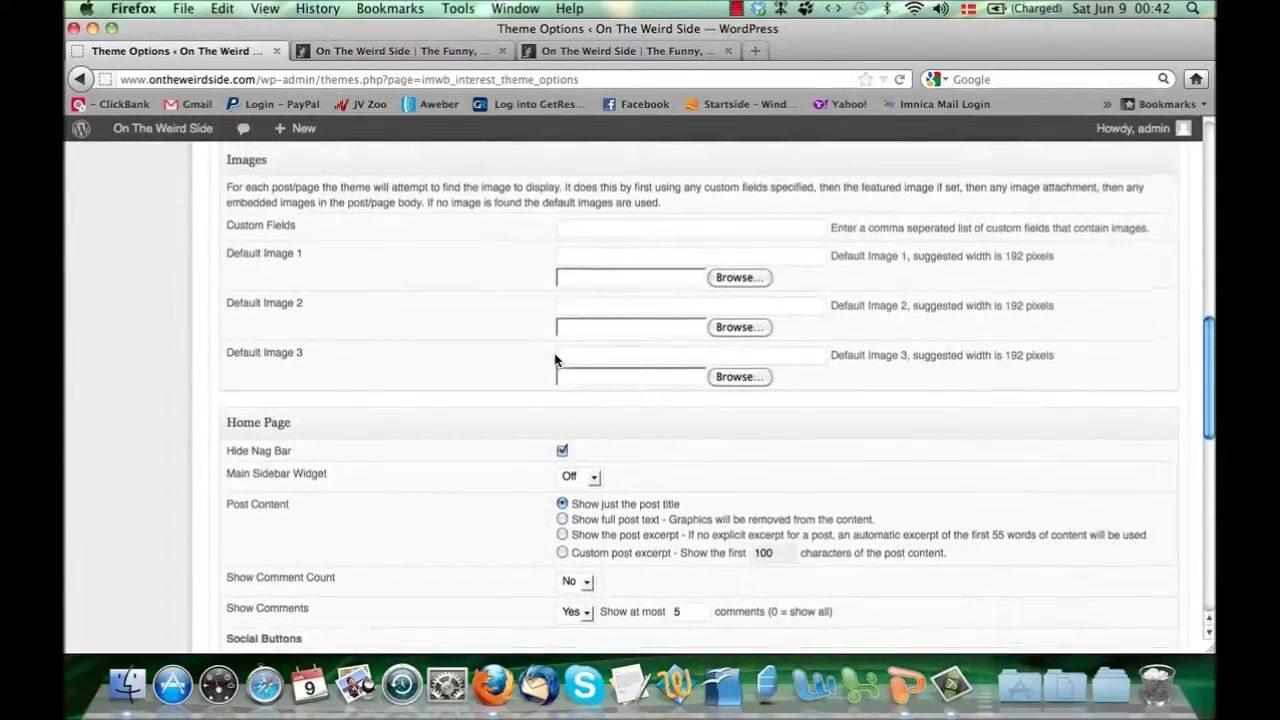
Open the site's Widgets page and inspect the Text widget in the Top Nag Bar area
scroll(556, 360, "up", 20)
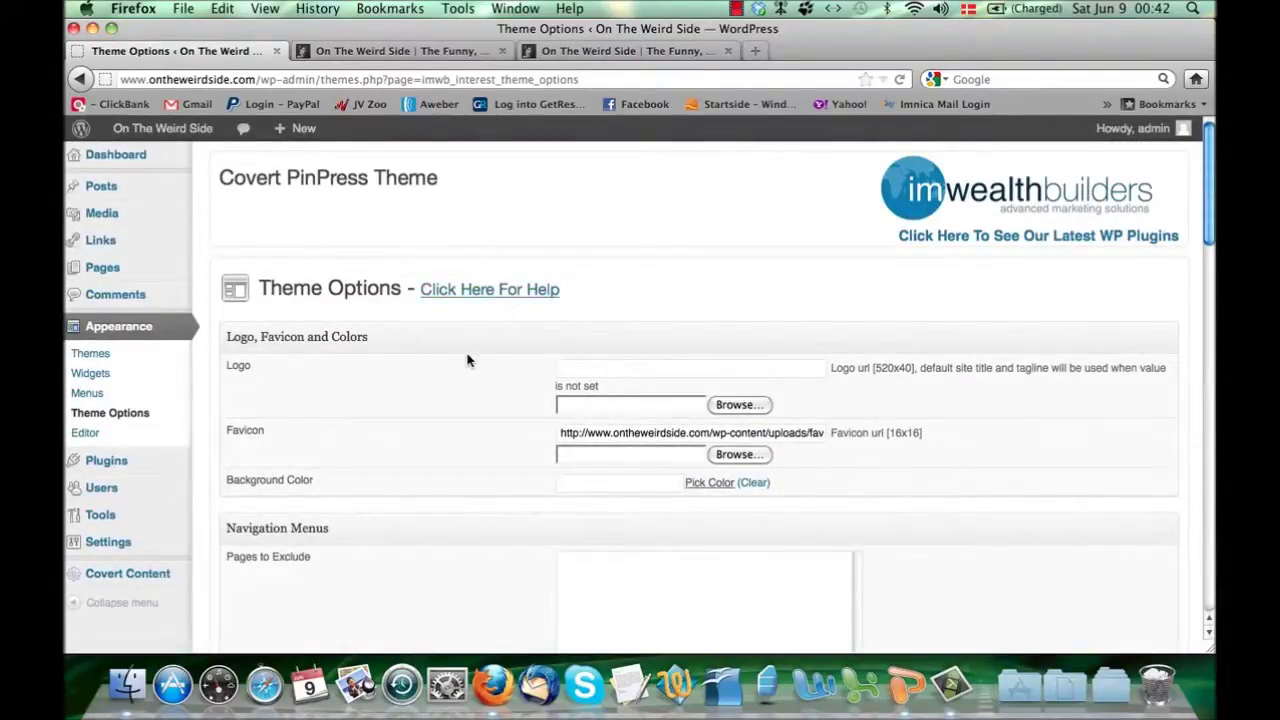
scroll(468, 357, "down", 1)
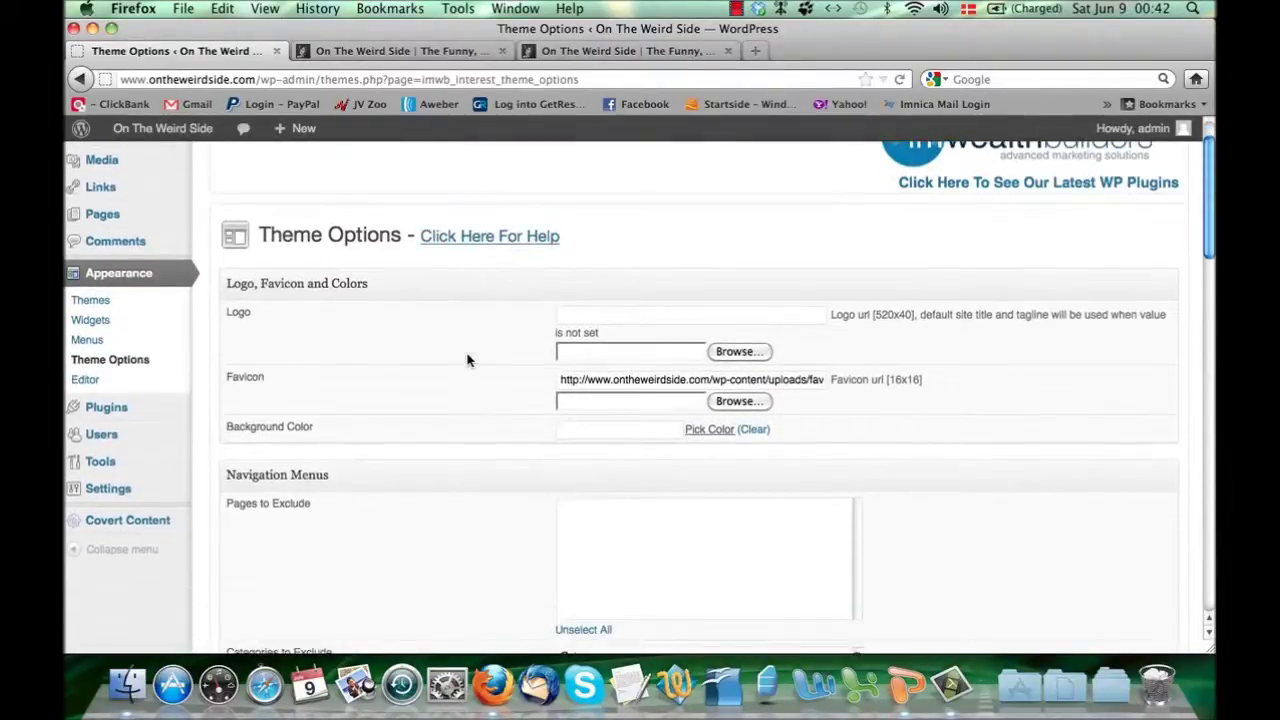
left_click(108, 323)
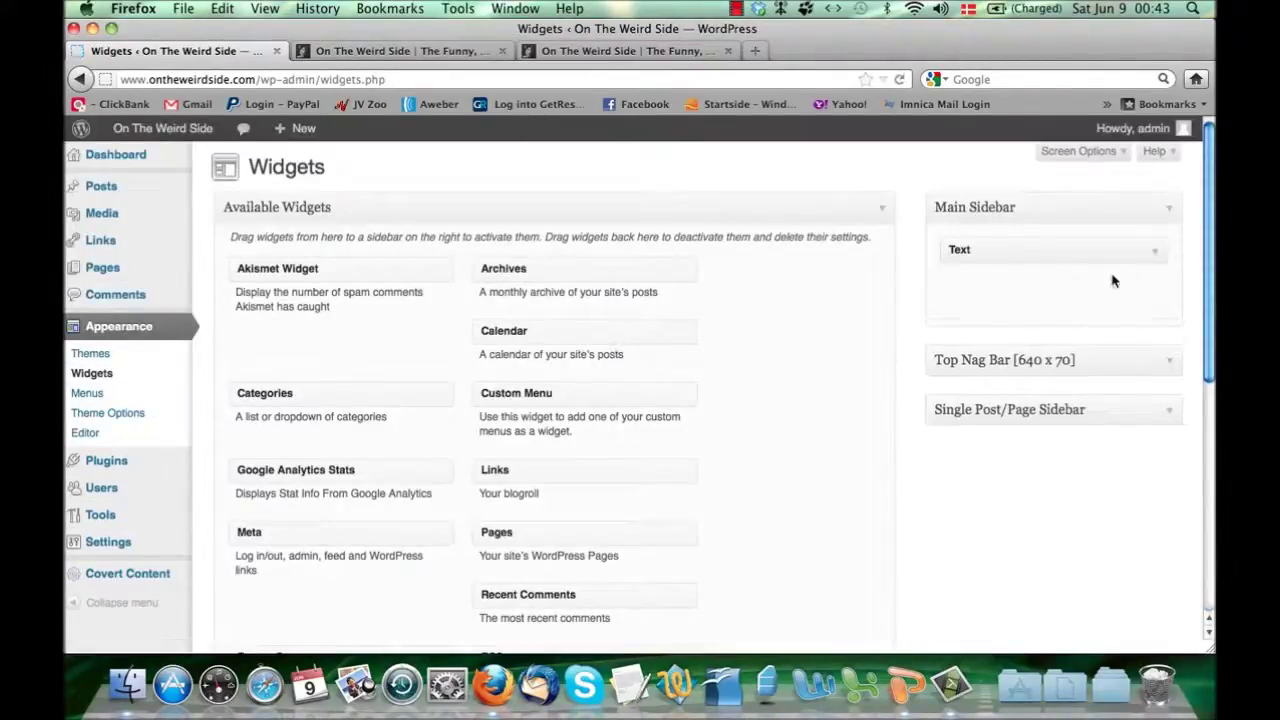
left_click(1166, 362)
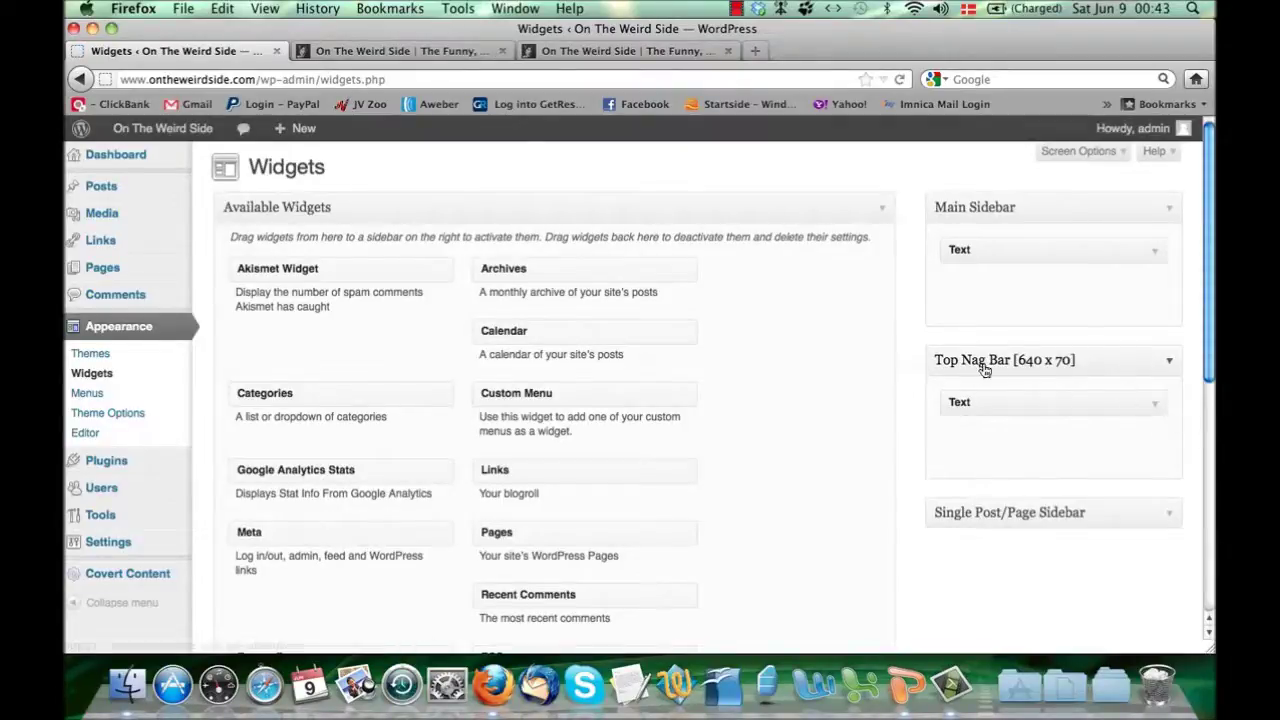
left_click(1154, 416)
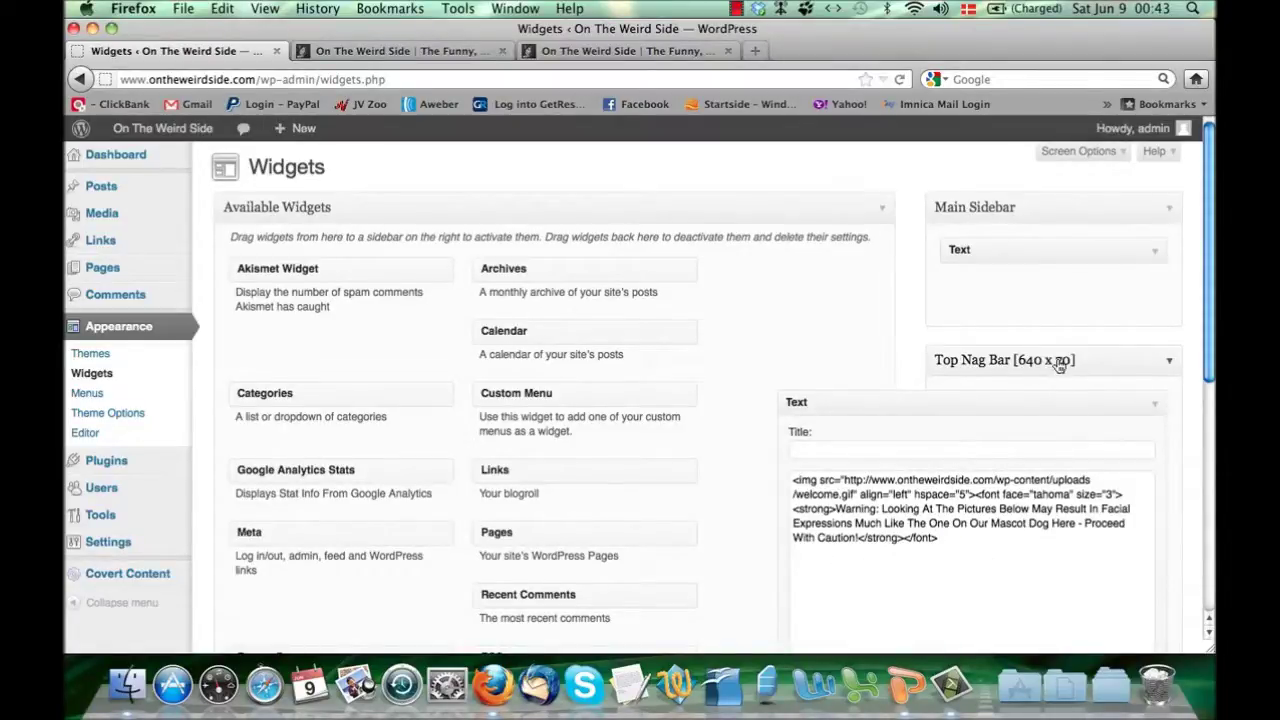
left_click(1151, 410)
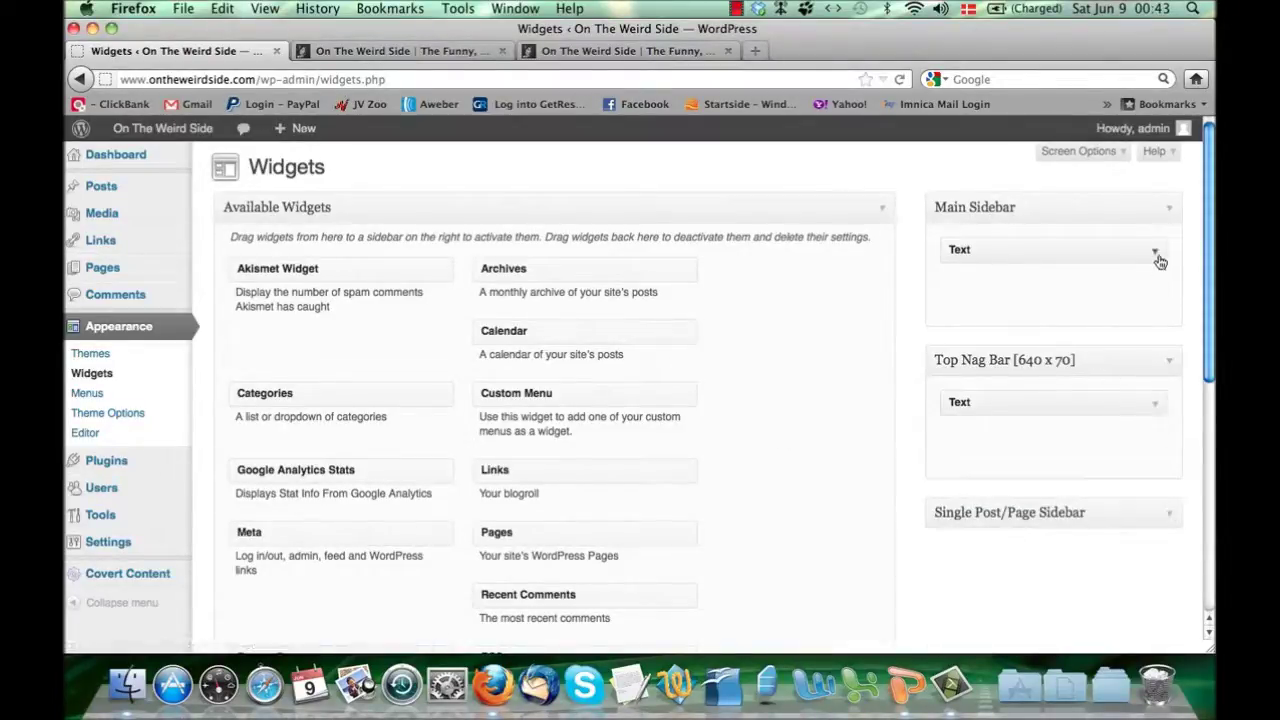
Check the Text widgets in the Main Sidebar and Single Post/Page Sidebar areas without changing them
left_click(1156, 251)
left_click(1157, 256)
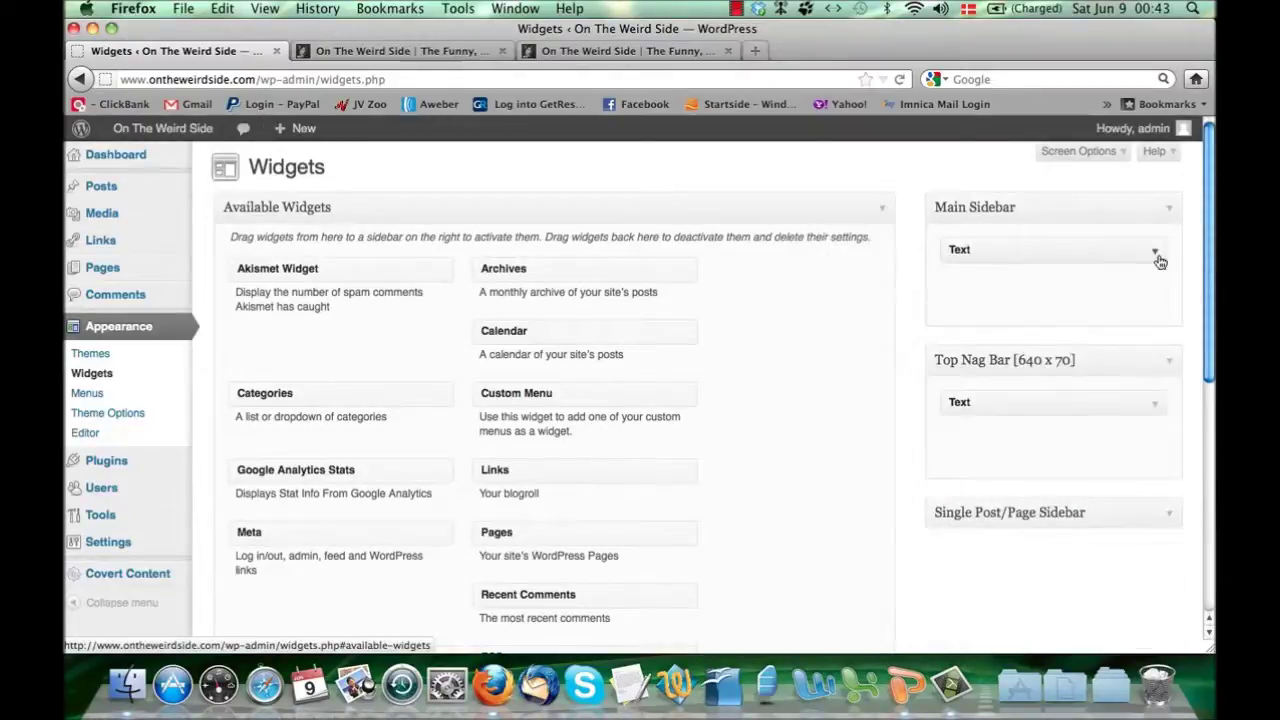
scroll(1046, 298, "down", 2)
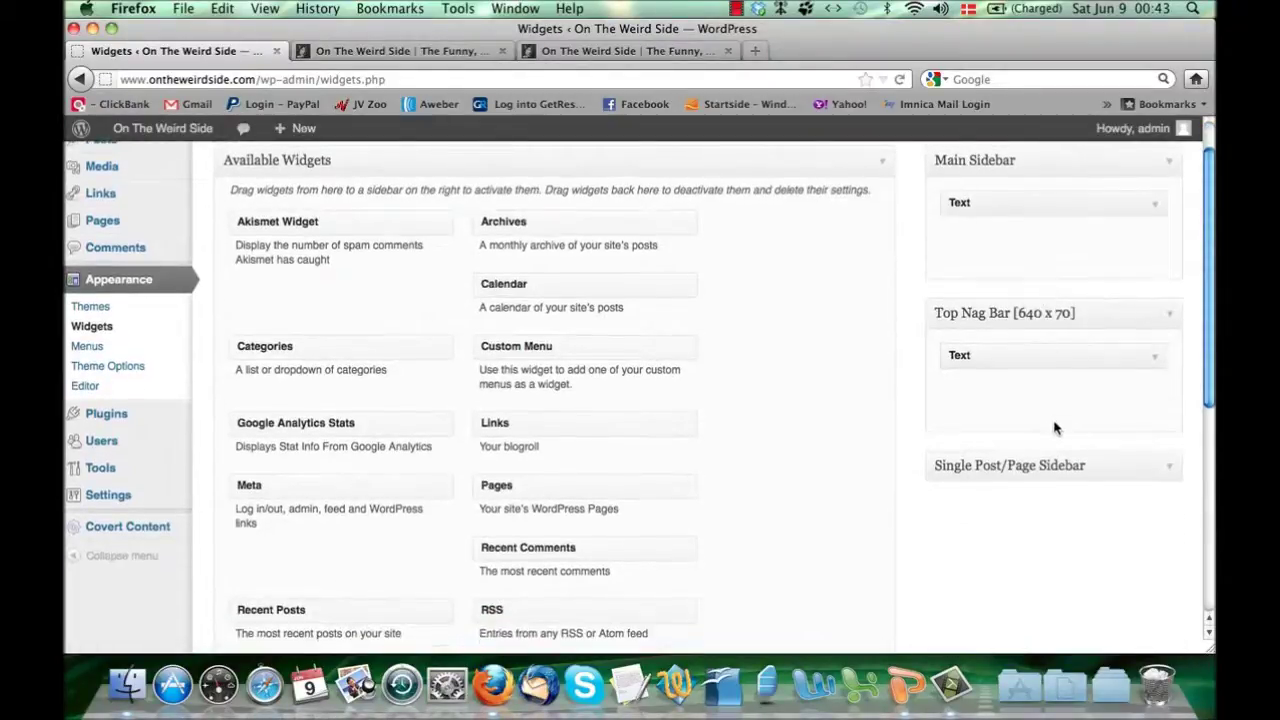
left_click(1170, 468)
left_click(1158, 512)
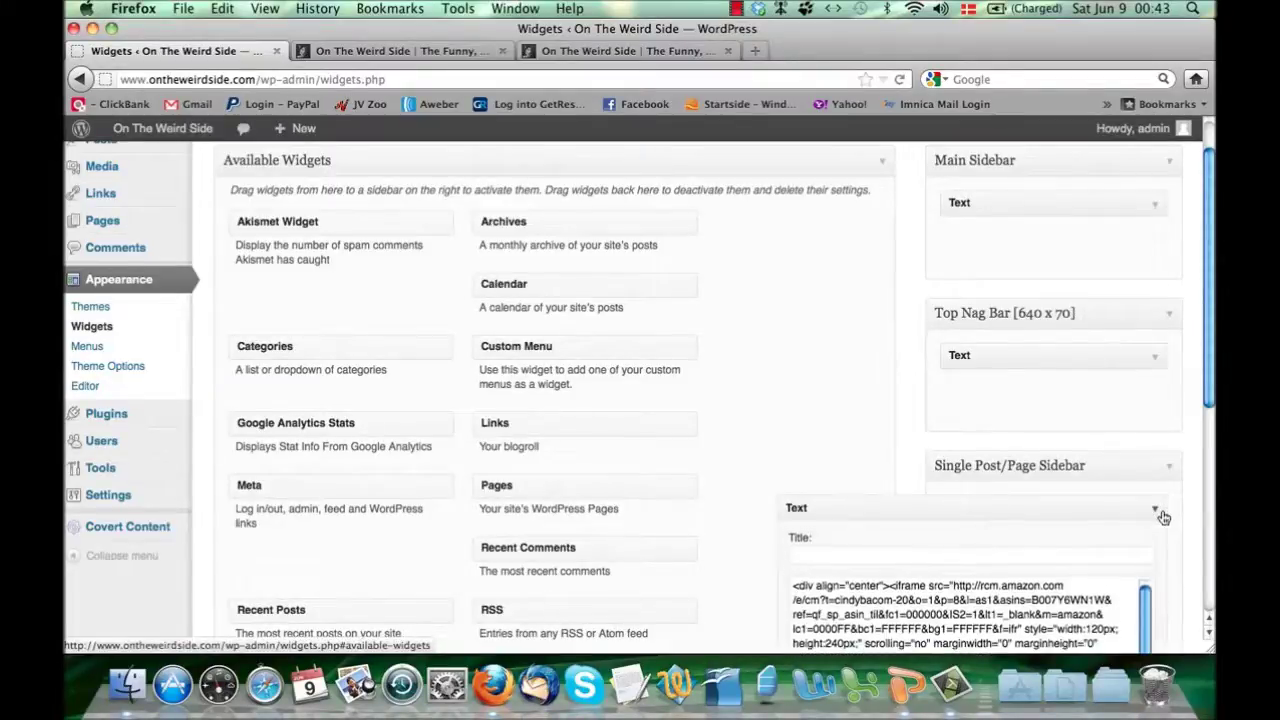
scroll(1160, 517, "down", 4)
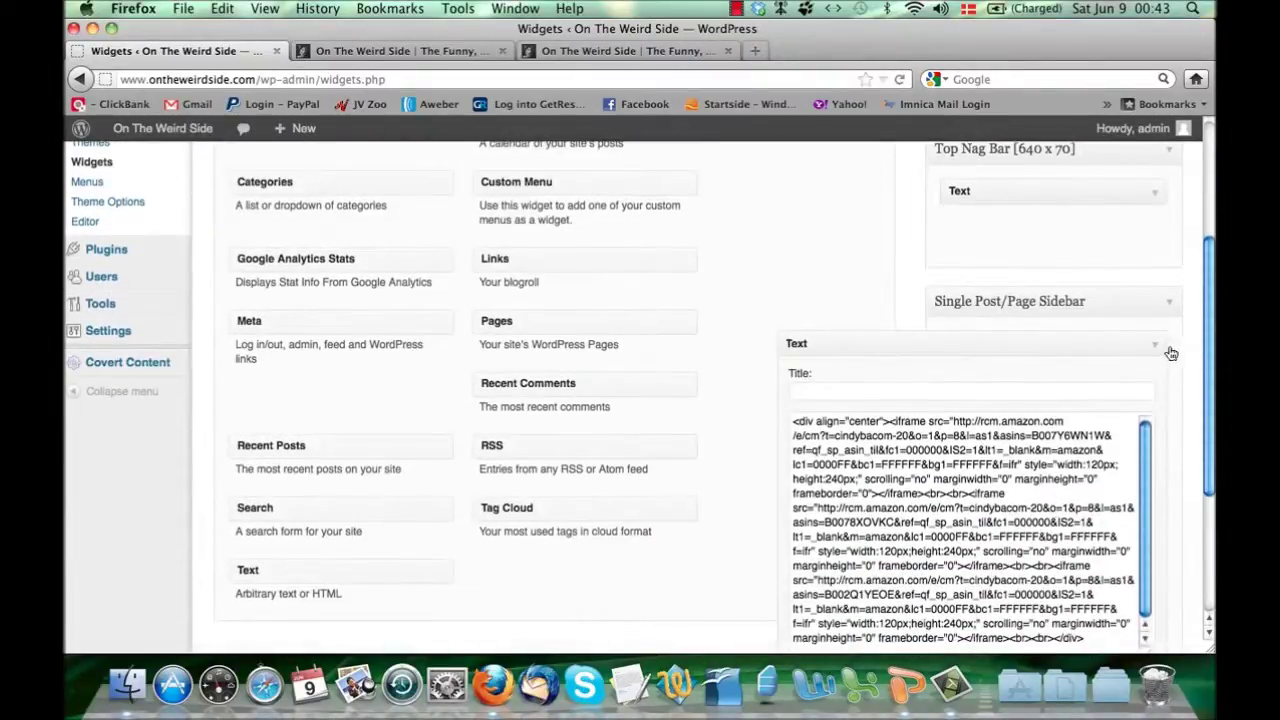
left_click(1156, 348)
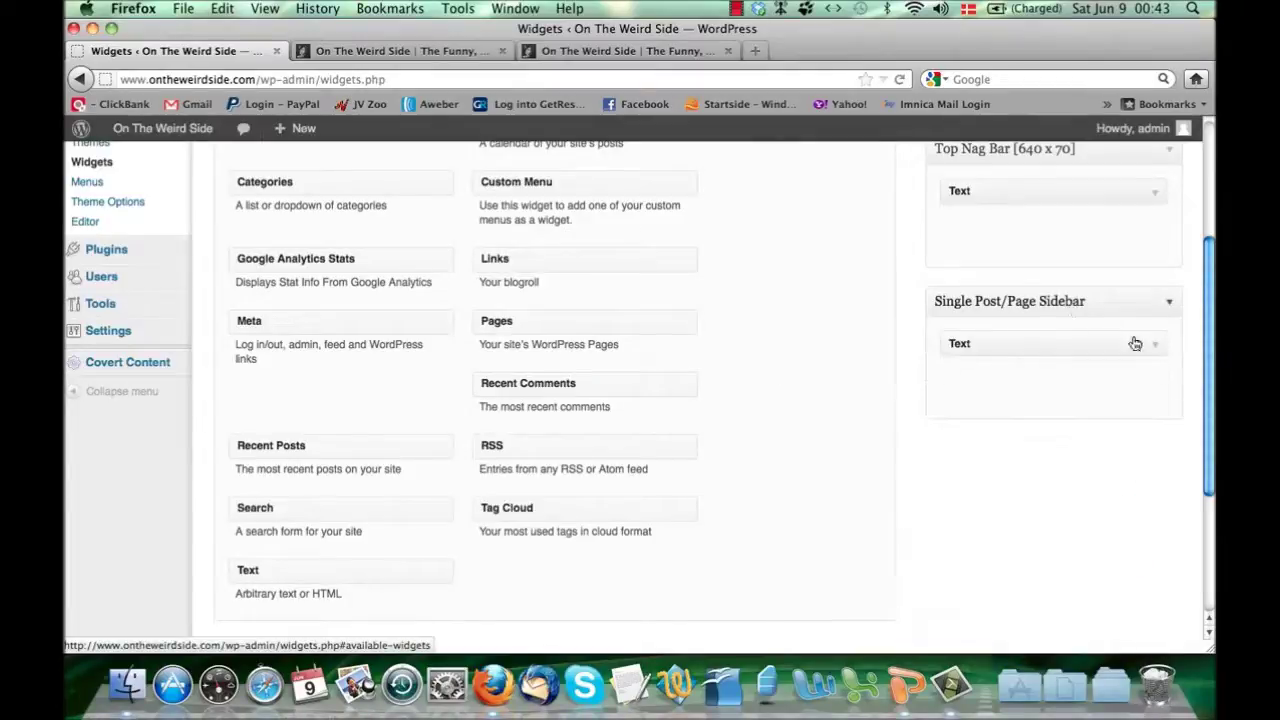
scroll(1050, 330, "up", 2)
scroll(1037, 441, "up", 3)
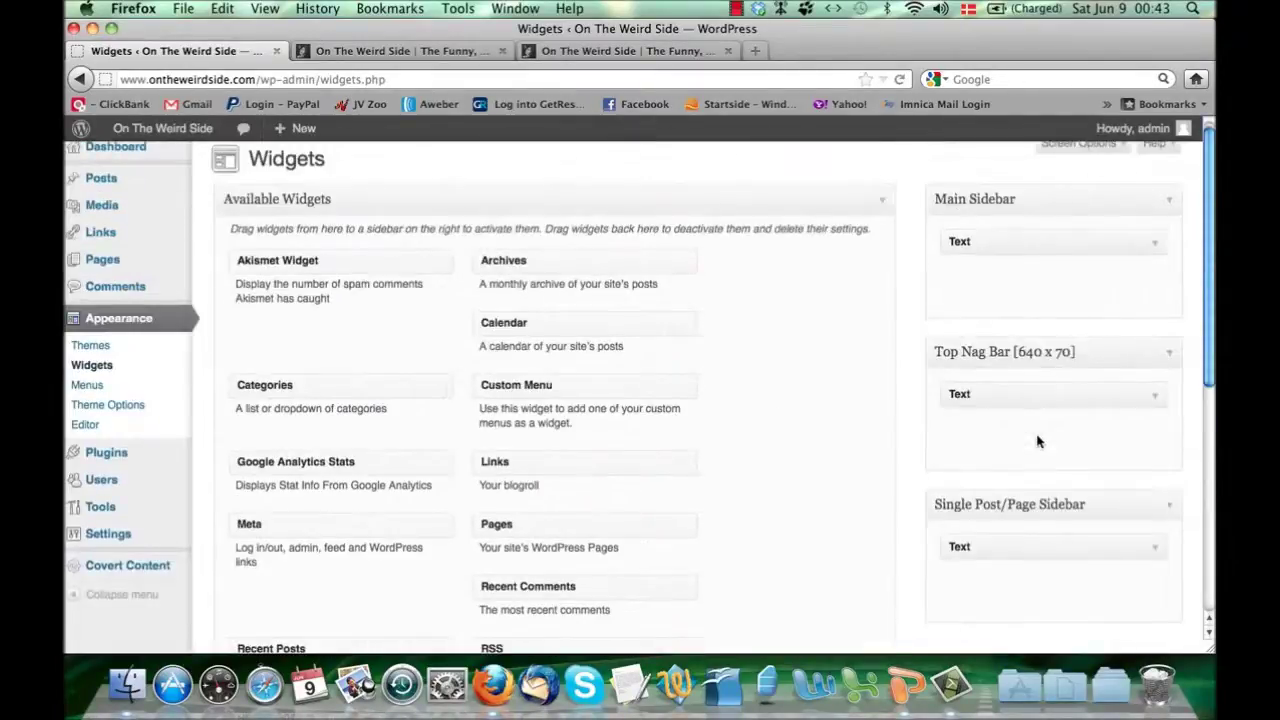
Open the Best Ad Placement Ever post on the live site, revisit the Widgets page and return to the live home page
left_click(632, 56)
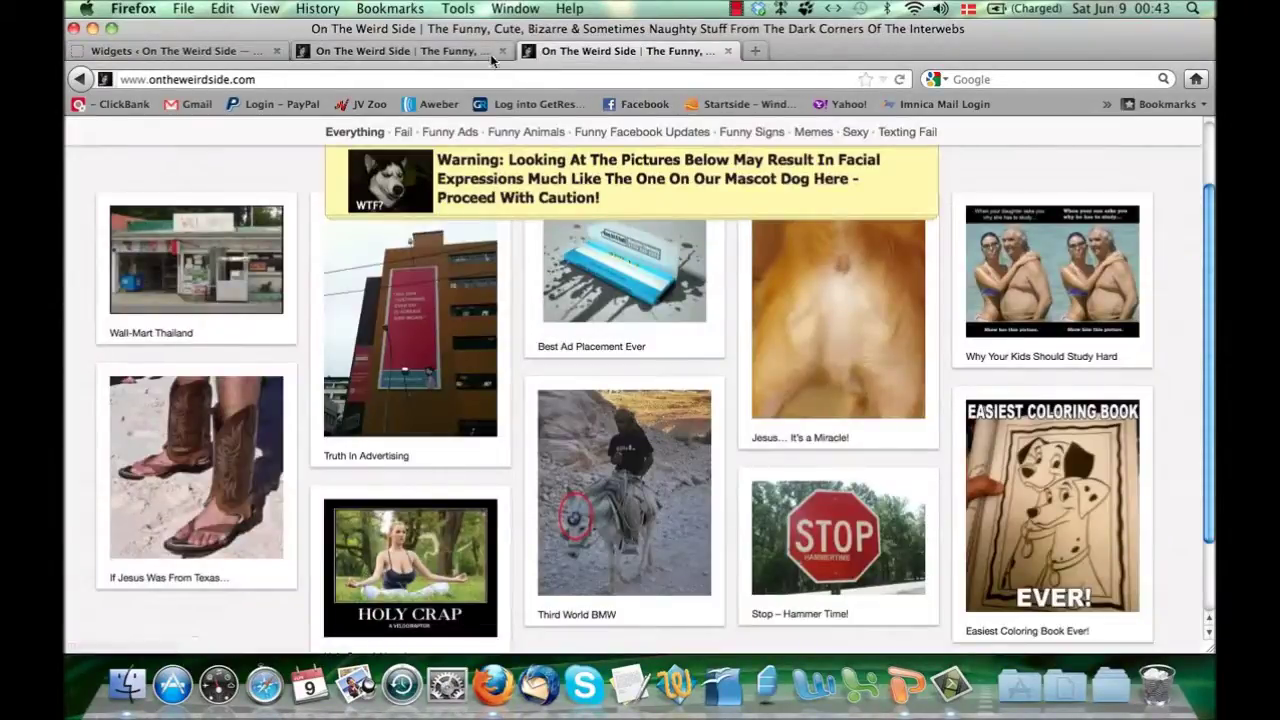
left_click(655, 305)
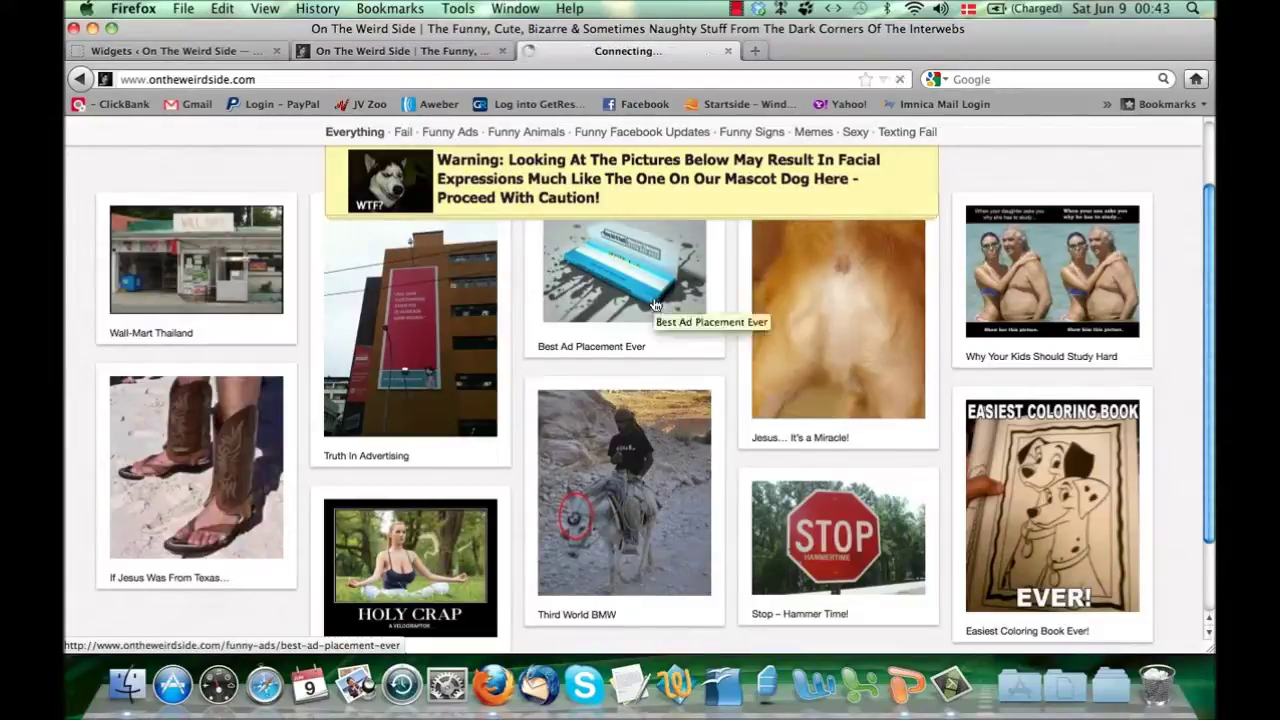
left_click(448, 52)
left_click(190, 52)
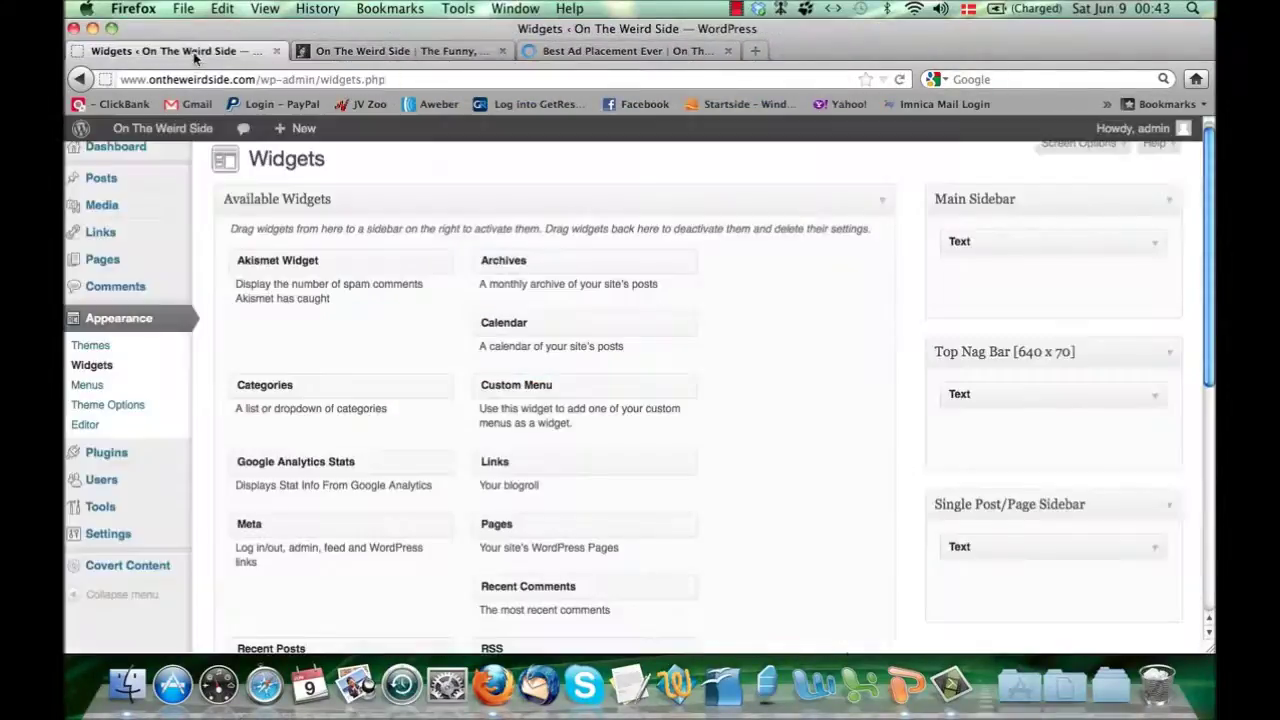
left_click(378, 50)
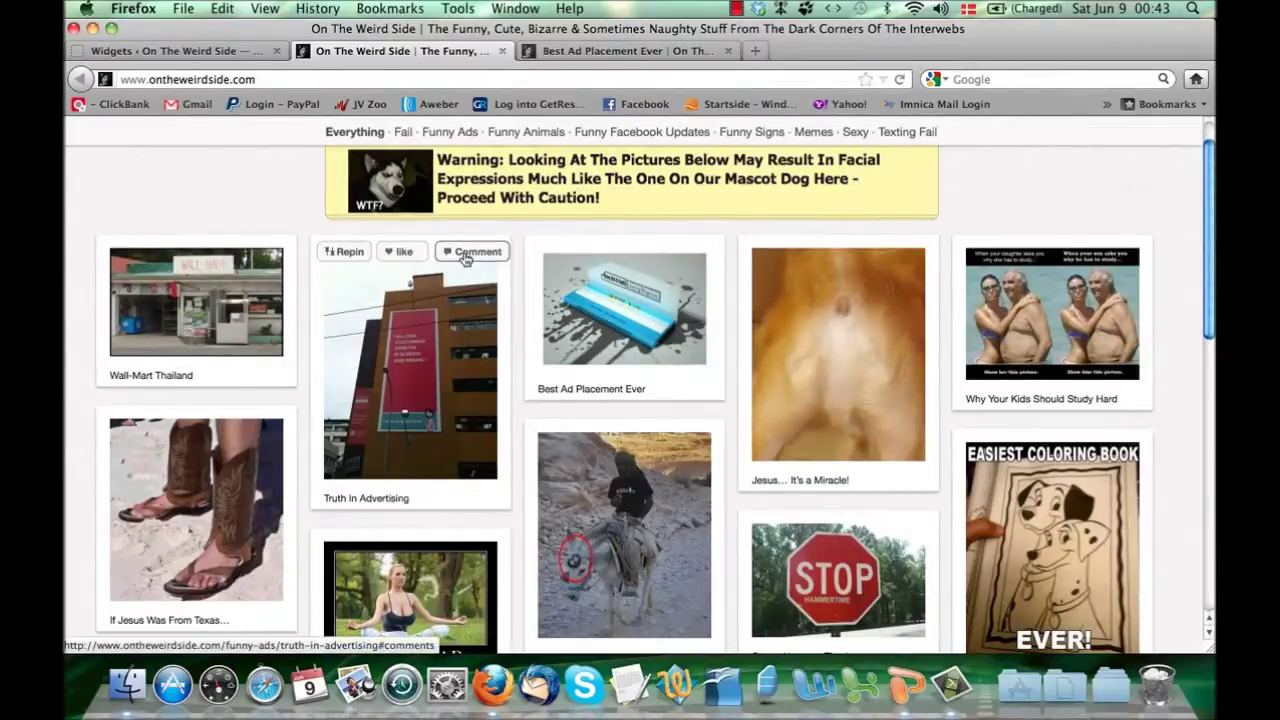
Open the comments of the Truth In Advertising pin from the home page and go back
left_click(465, 255)
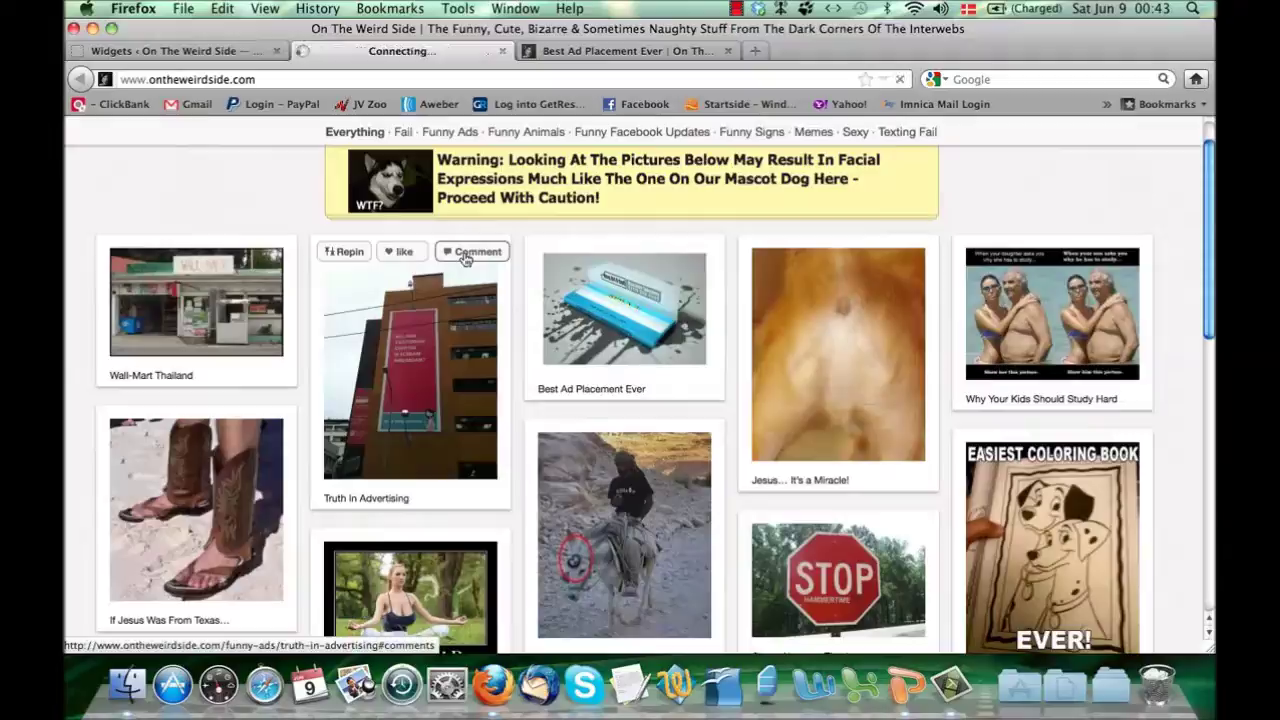
scroll(455, 262, "down", 10)
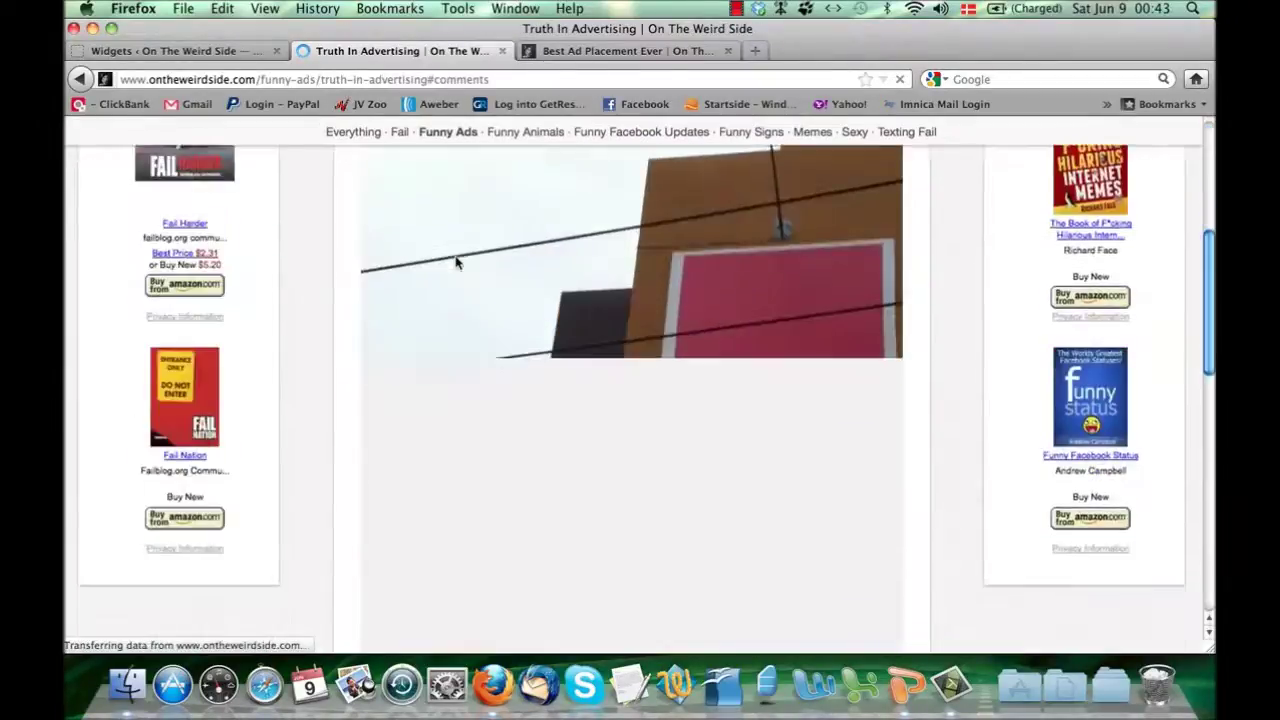
left_click(79, 79)
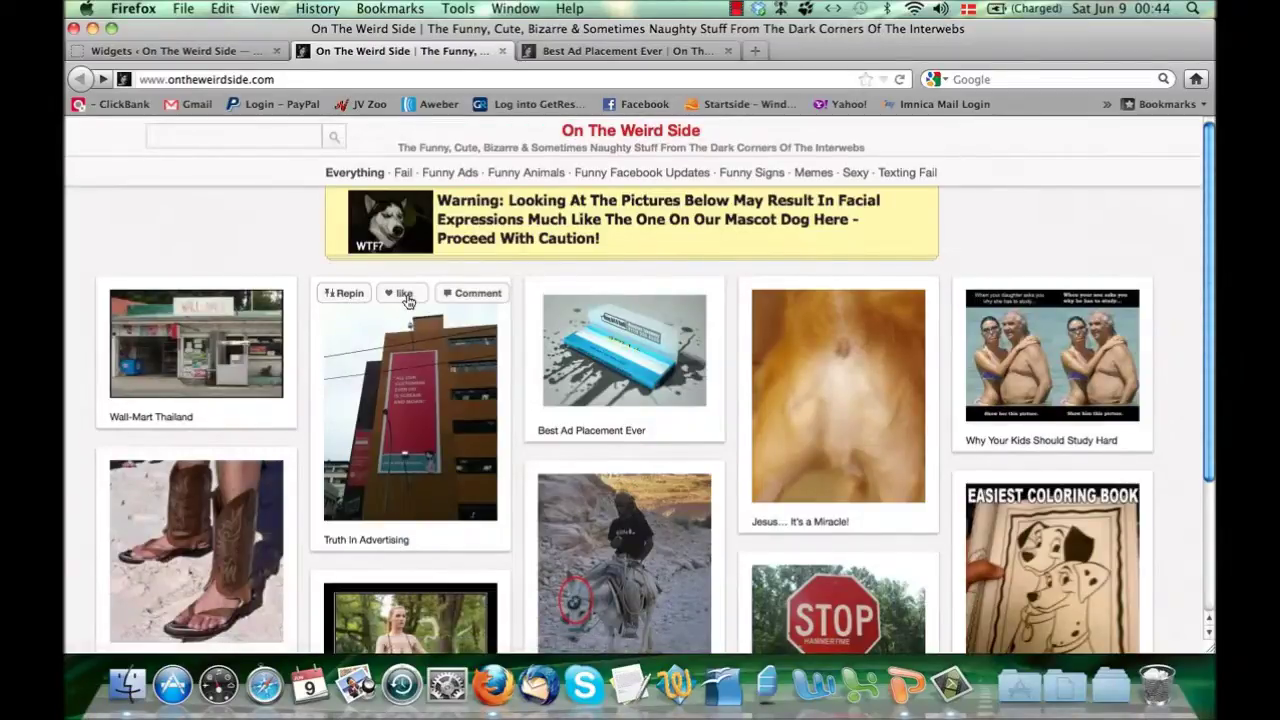
View the Pinterest repin form for Truth In Advertising and its board choices, closing it without pinning, and close the Best Ad Placement Ever post
left_click(345, 303)
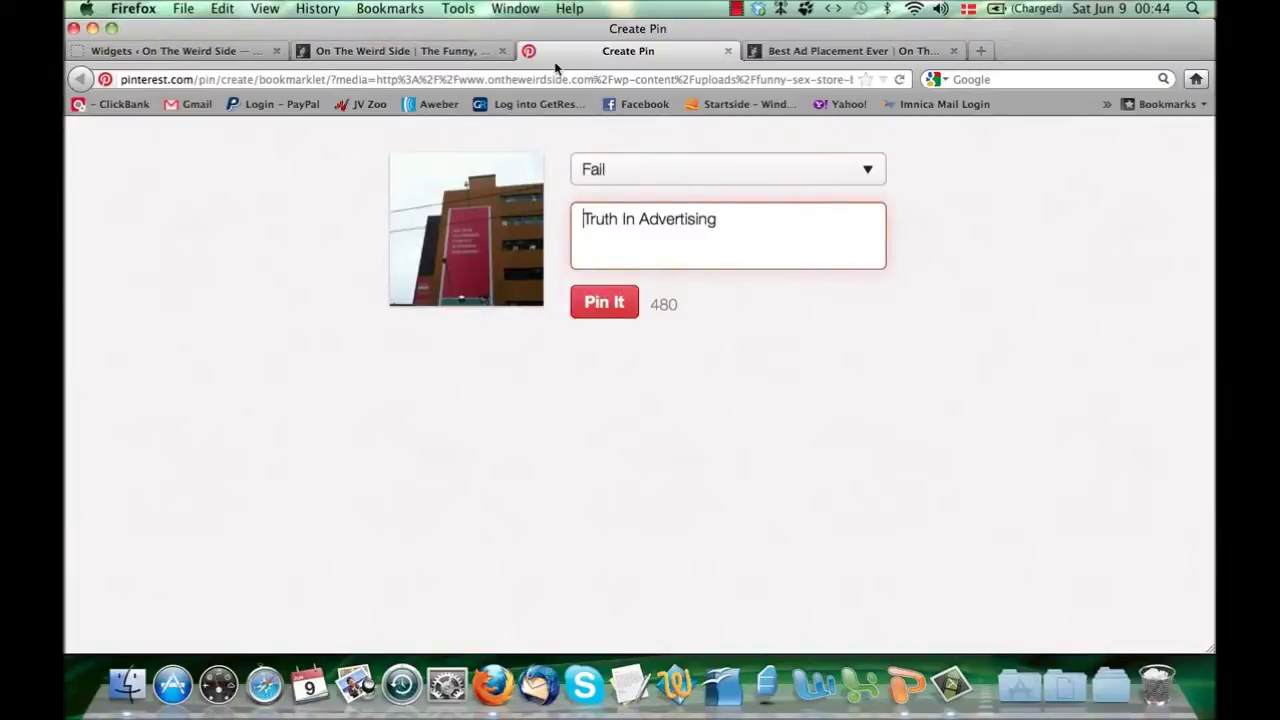
left_click(452, 52)
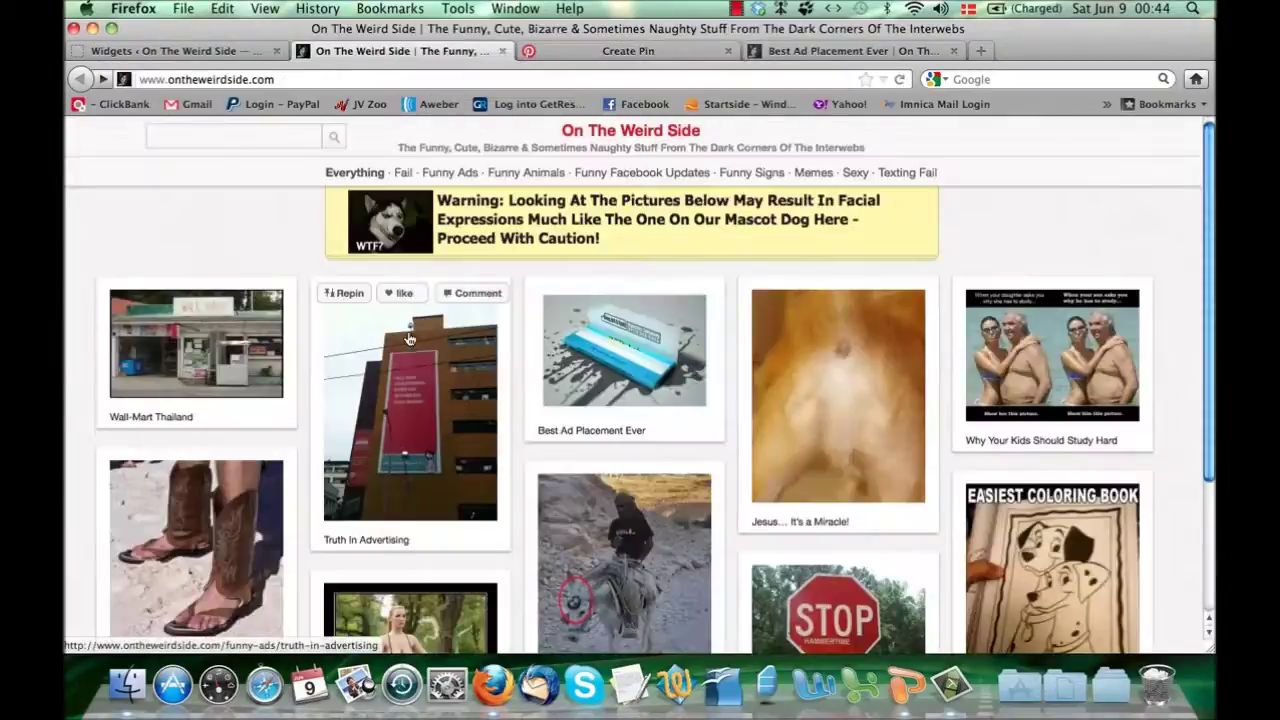
left_click(349, 297)
left_click(577, 52)
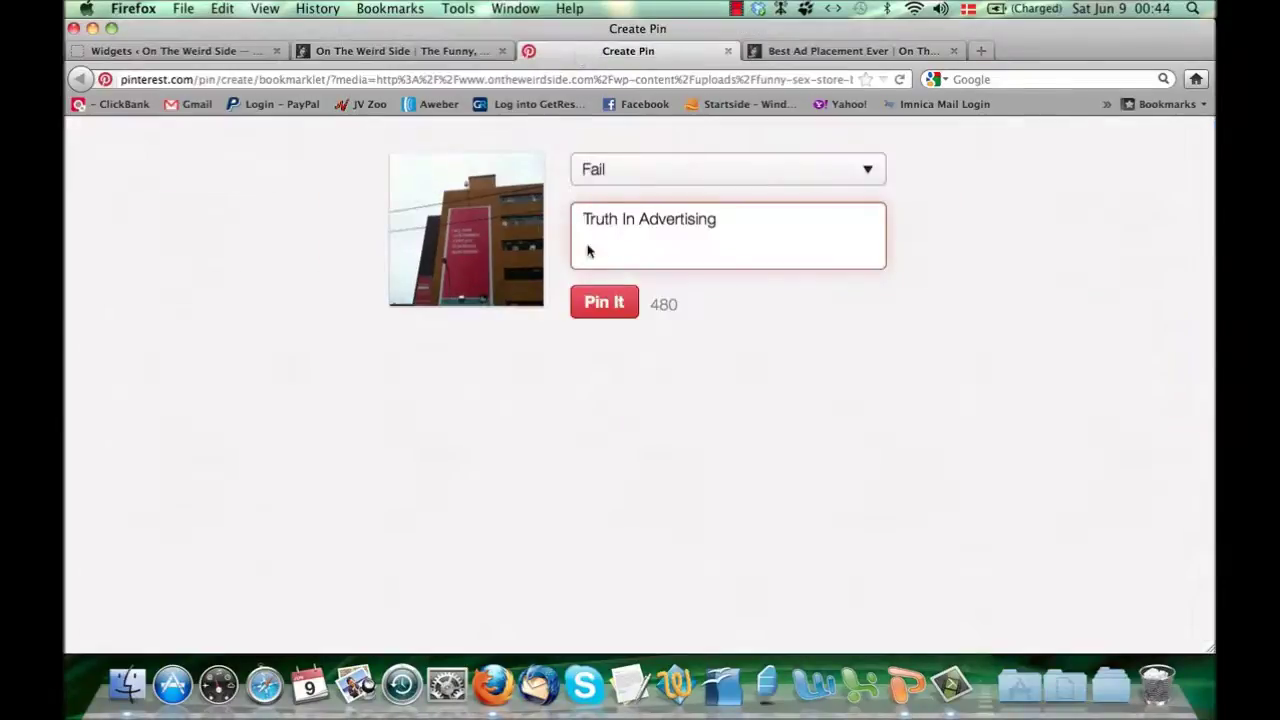
left_click(604, 185)
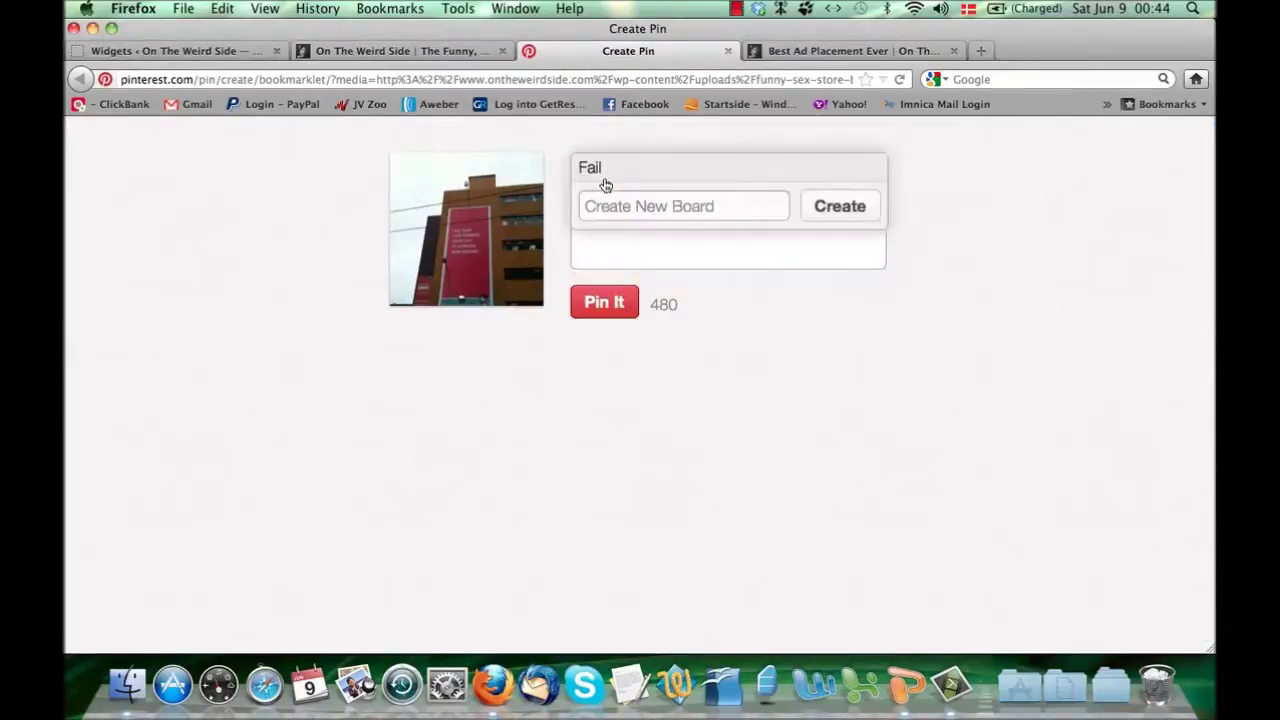
left_click(728, 51)
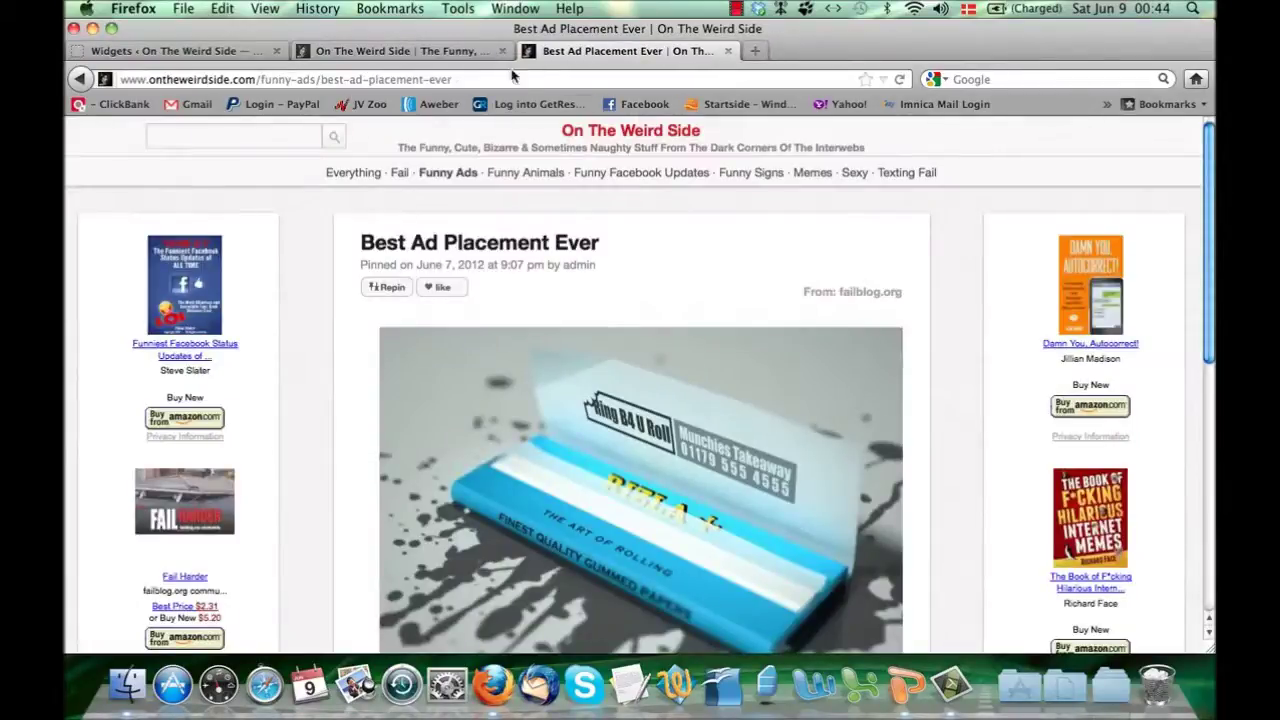
left_click(725, 52)
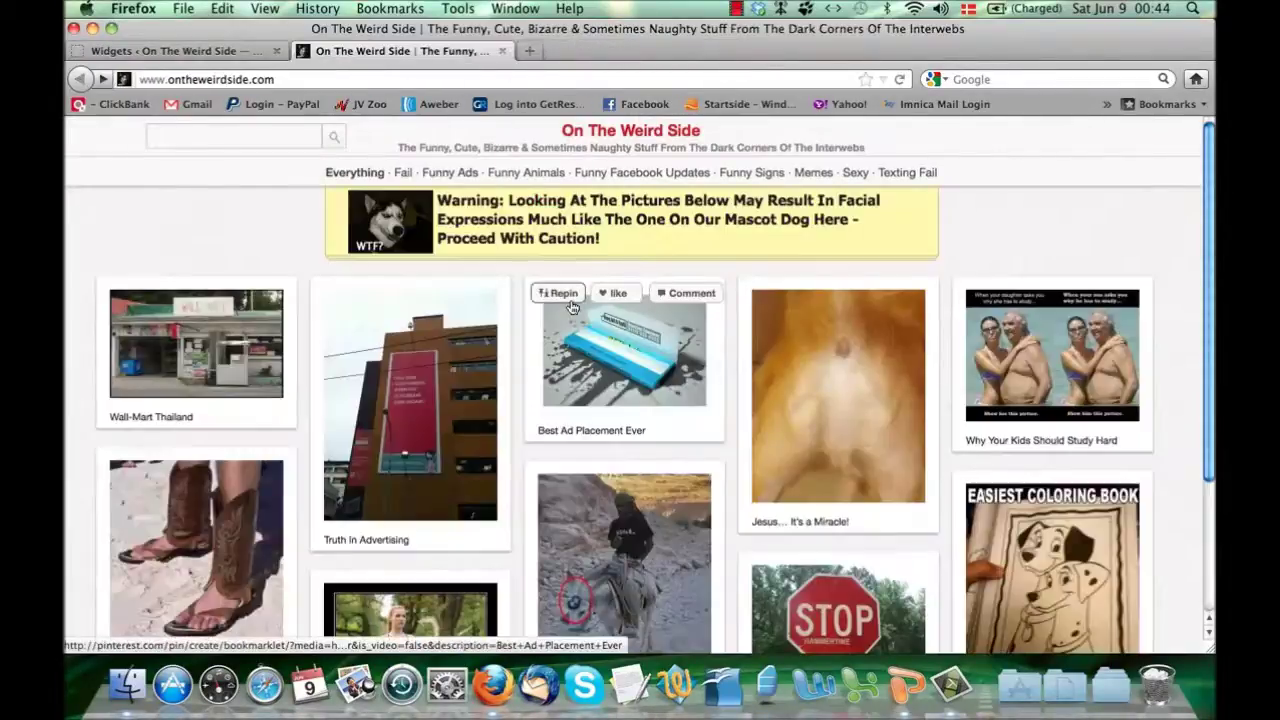
Repin Best Ad Placement Ever to a new Pinterest board named Funny Ads, view the new pin and return to the live site
left_click(565, 293)
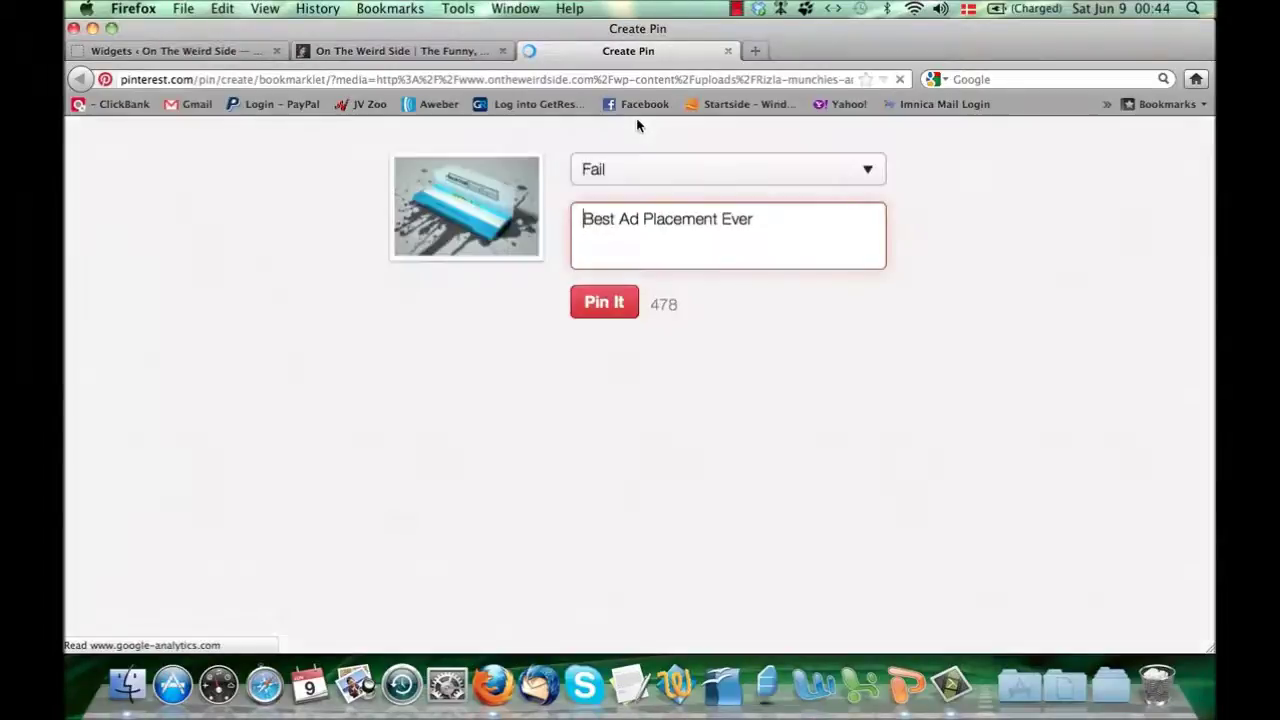
left_click(646, 180)
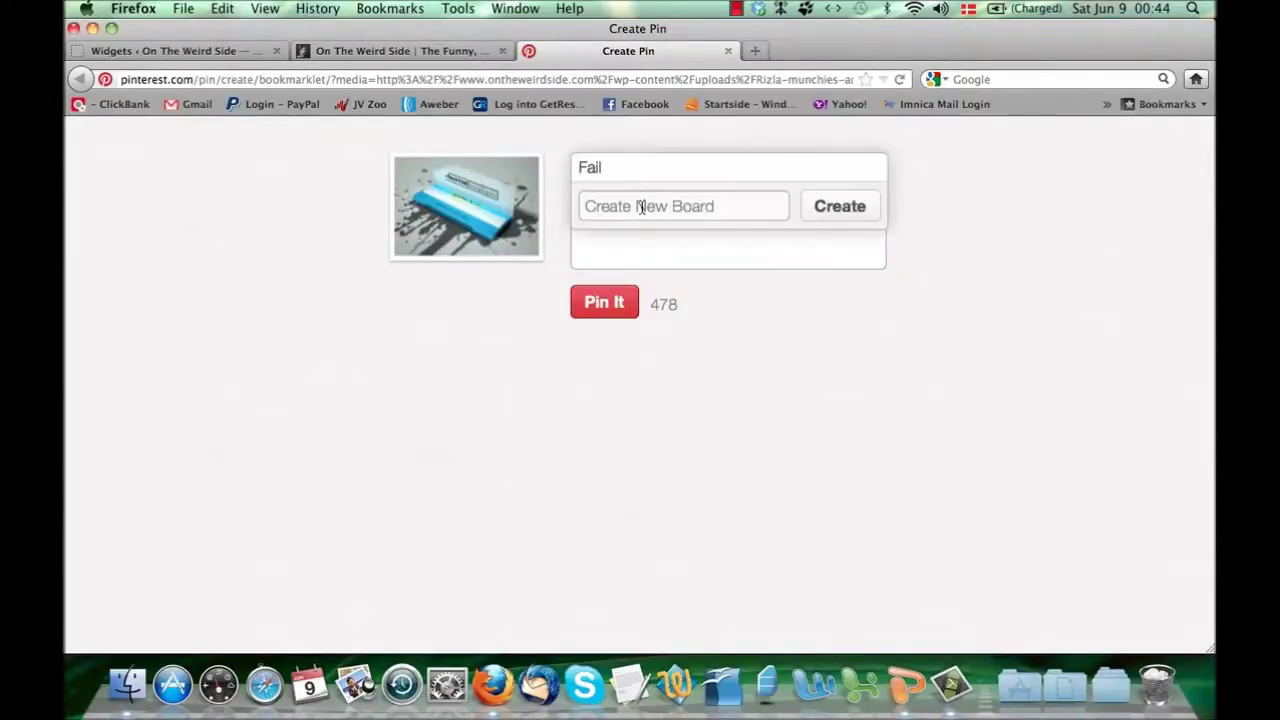
left_click(642, 208)
type("Funny Ads")
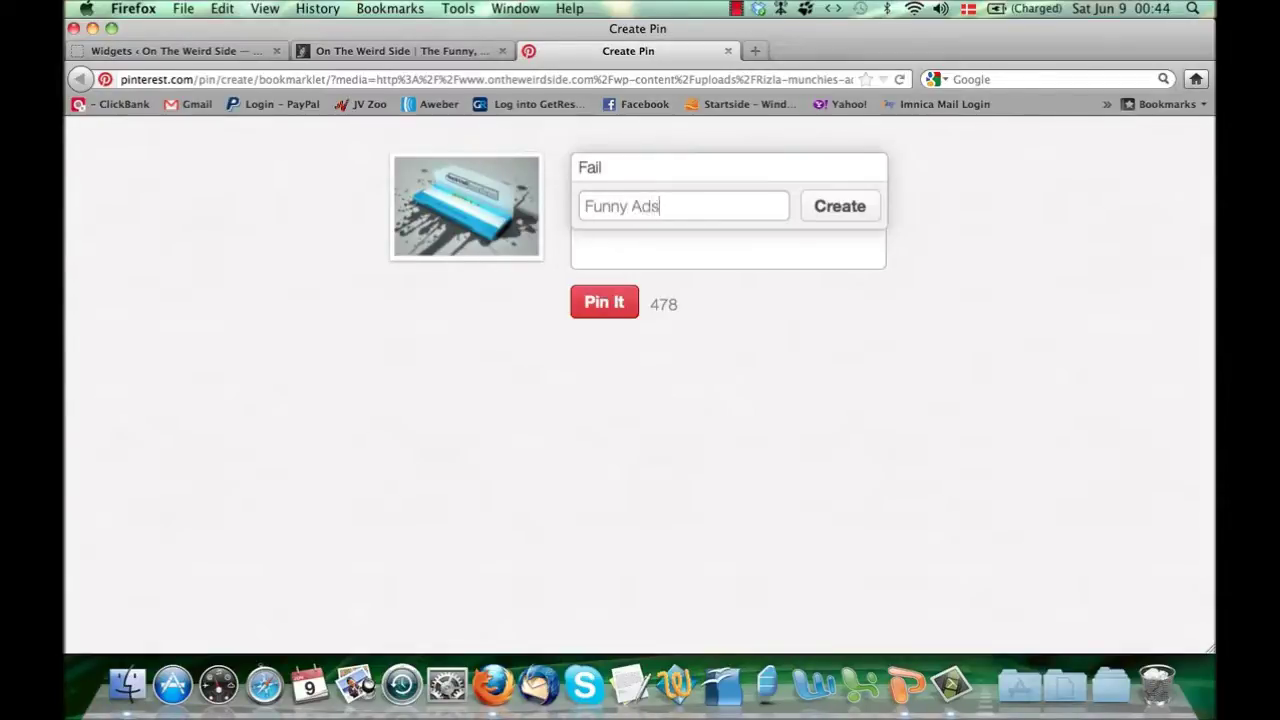
left_click(826, 214)
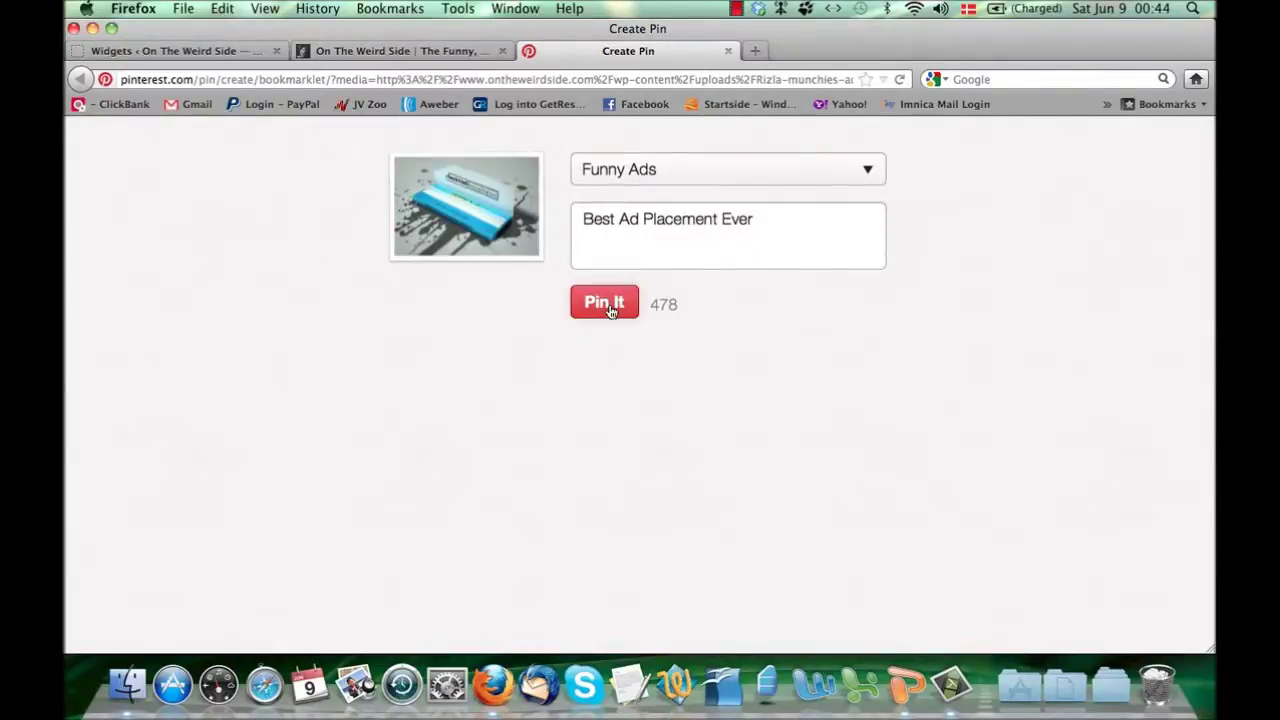
left_click(605, 303)
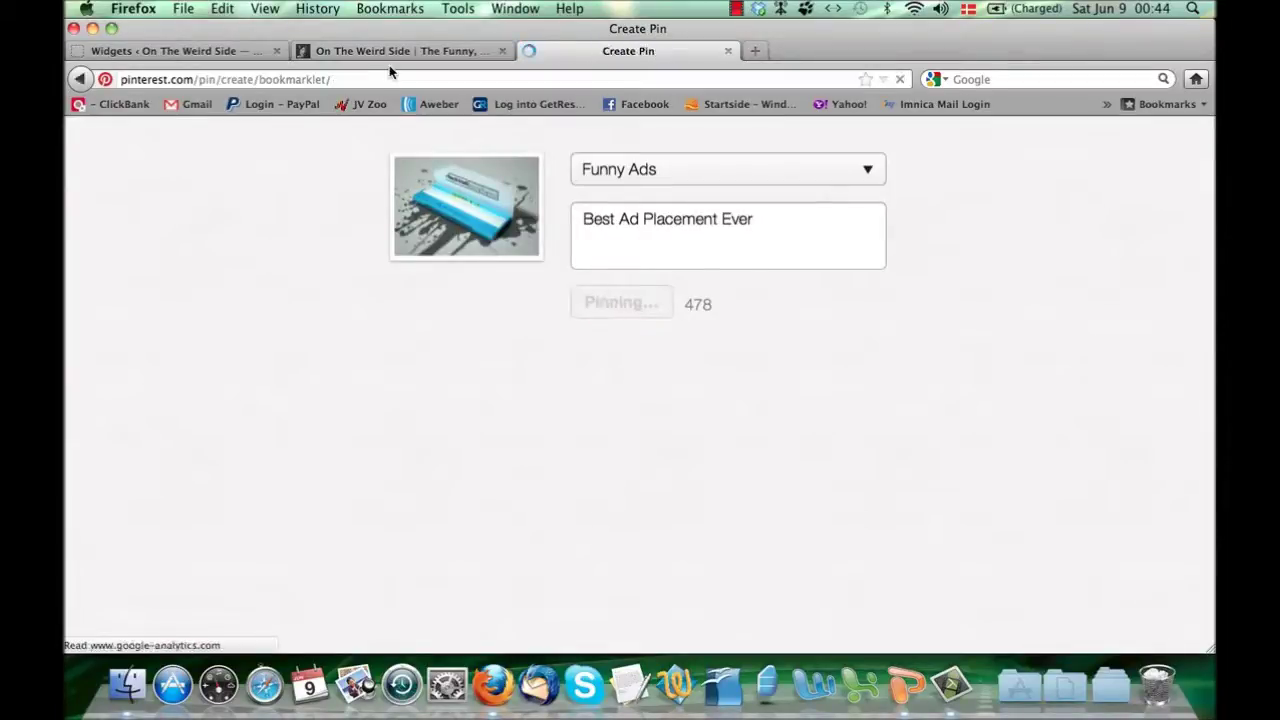
left_click(460, 268)
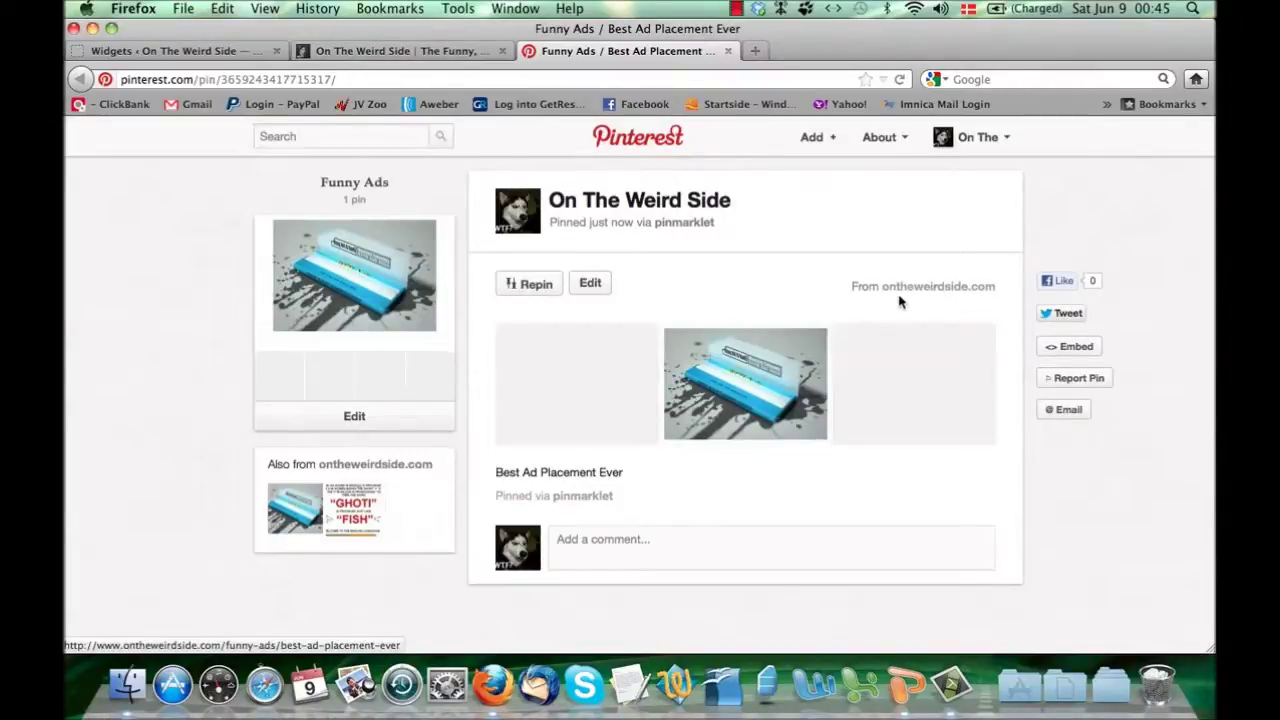
left_click(727, 51)
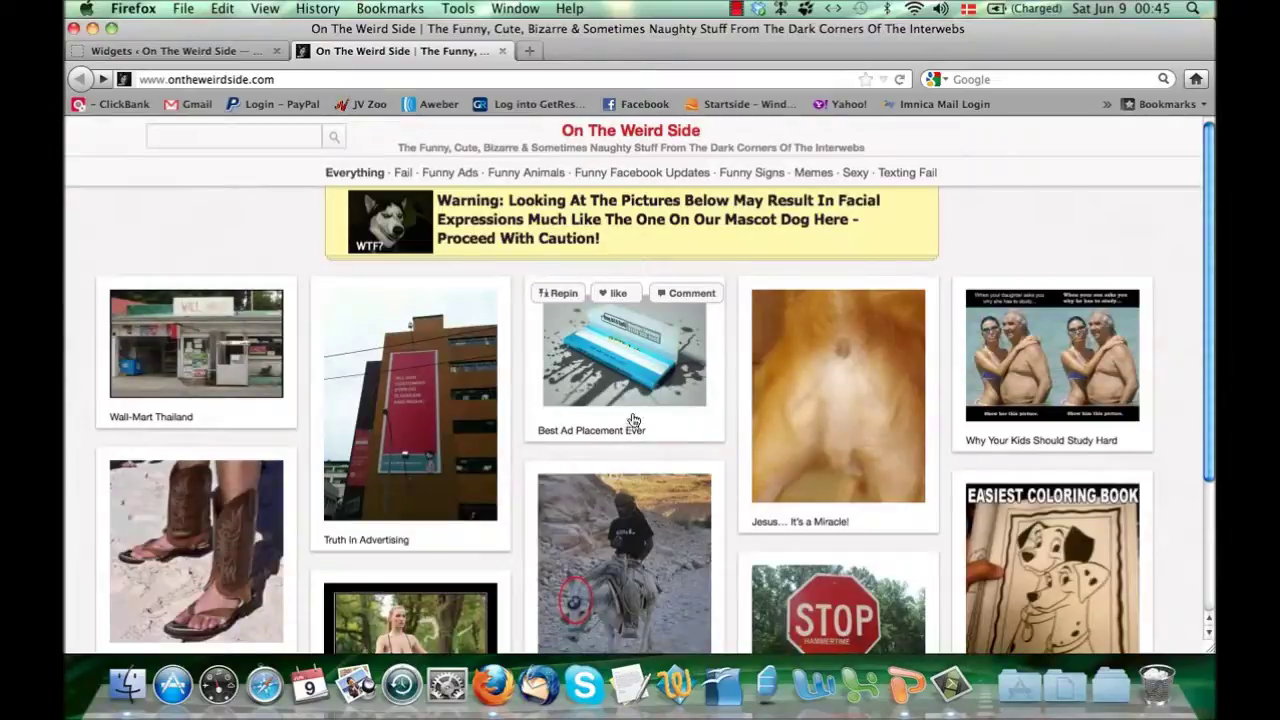
Open the account owner's Facebook profile in a new browser tab and view the liked Best Ad Placement Ever link on the timeline
left_click(531, 51)
left_click(632, 104)
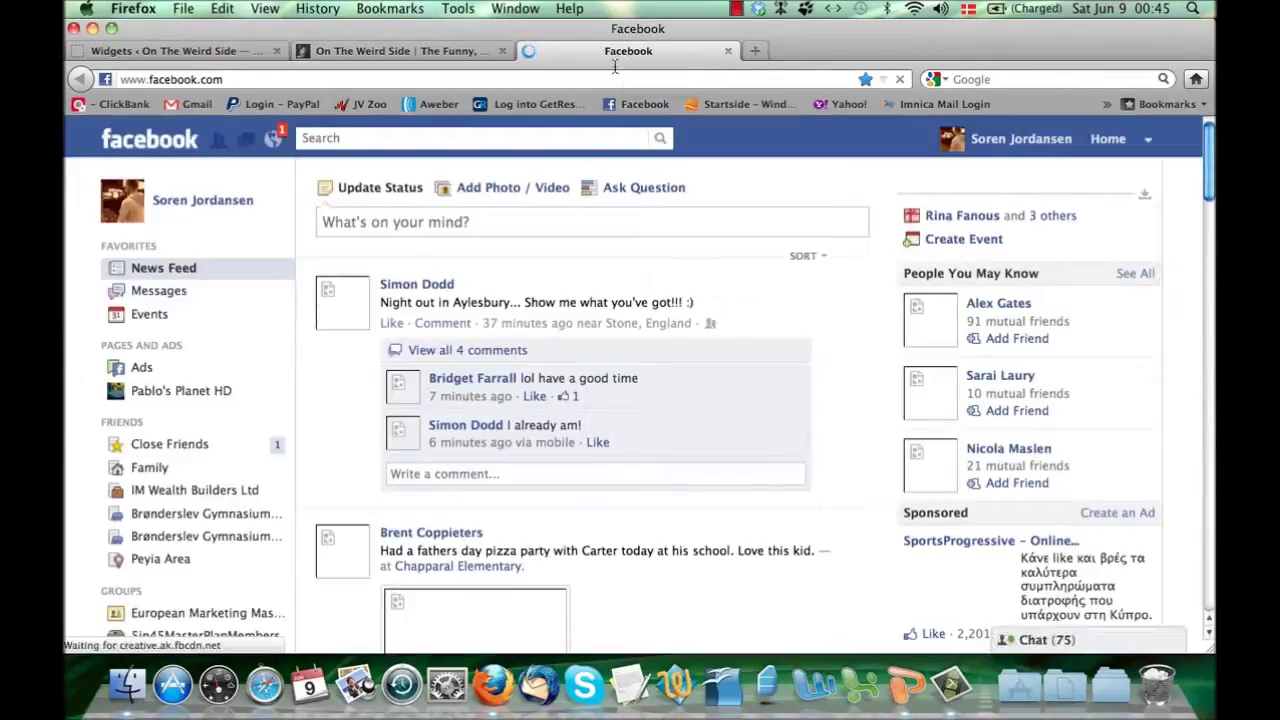
left_click(1027, 146)
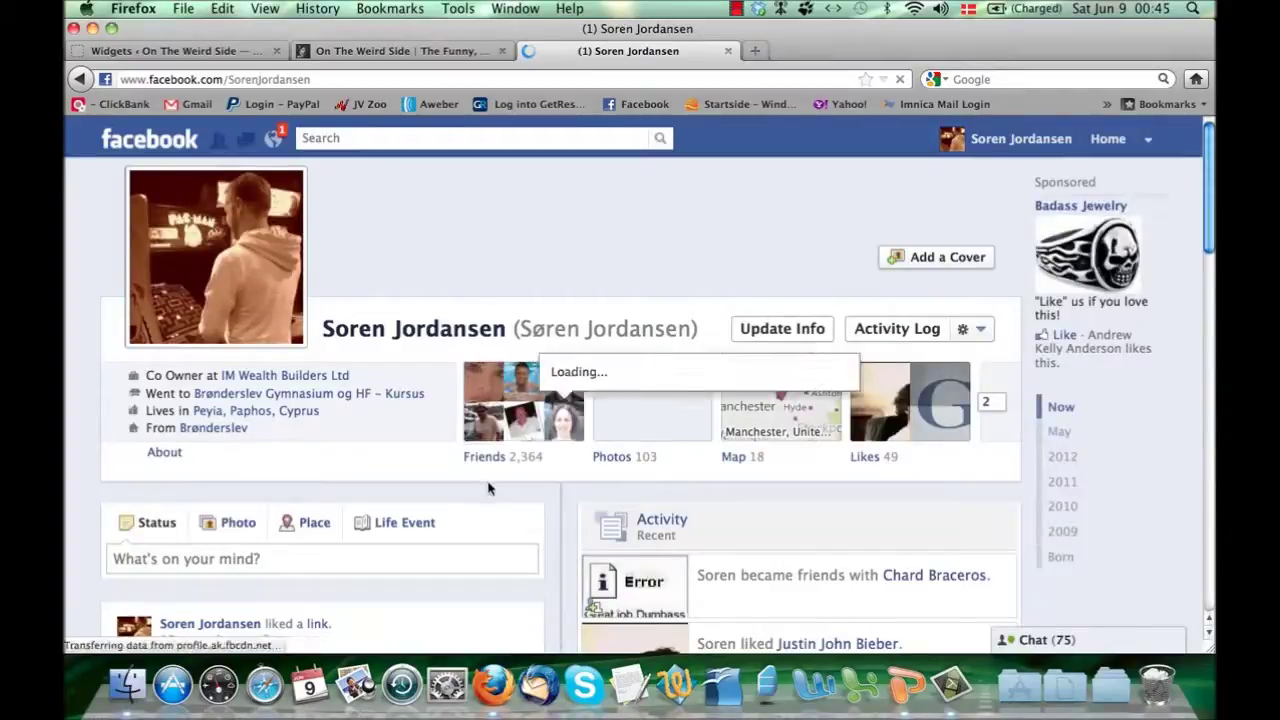
scroll(480, 505, "down", 5)
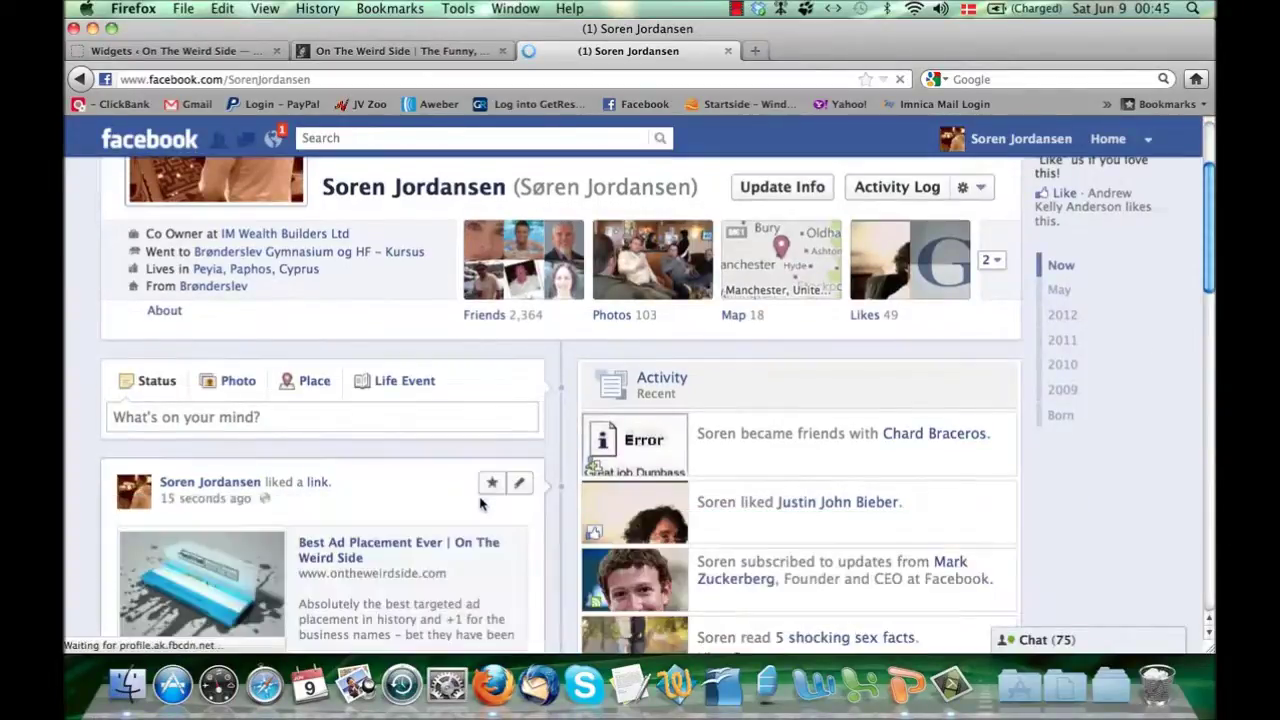
View the liked Best Ad Placement Ever link on the Facebook timeline, open its full post on the live site, and return to Facebook
scroll(480, 505, "down", 2)
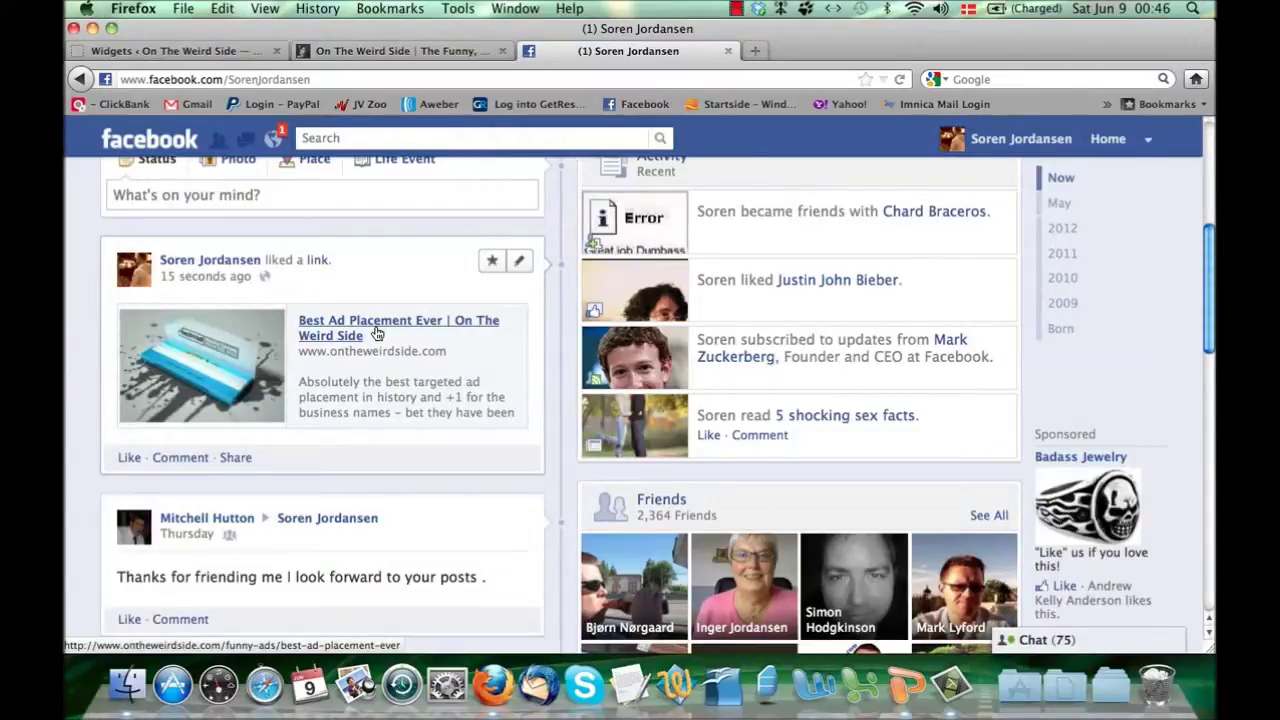
left_click(420, 51)
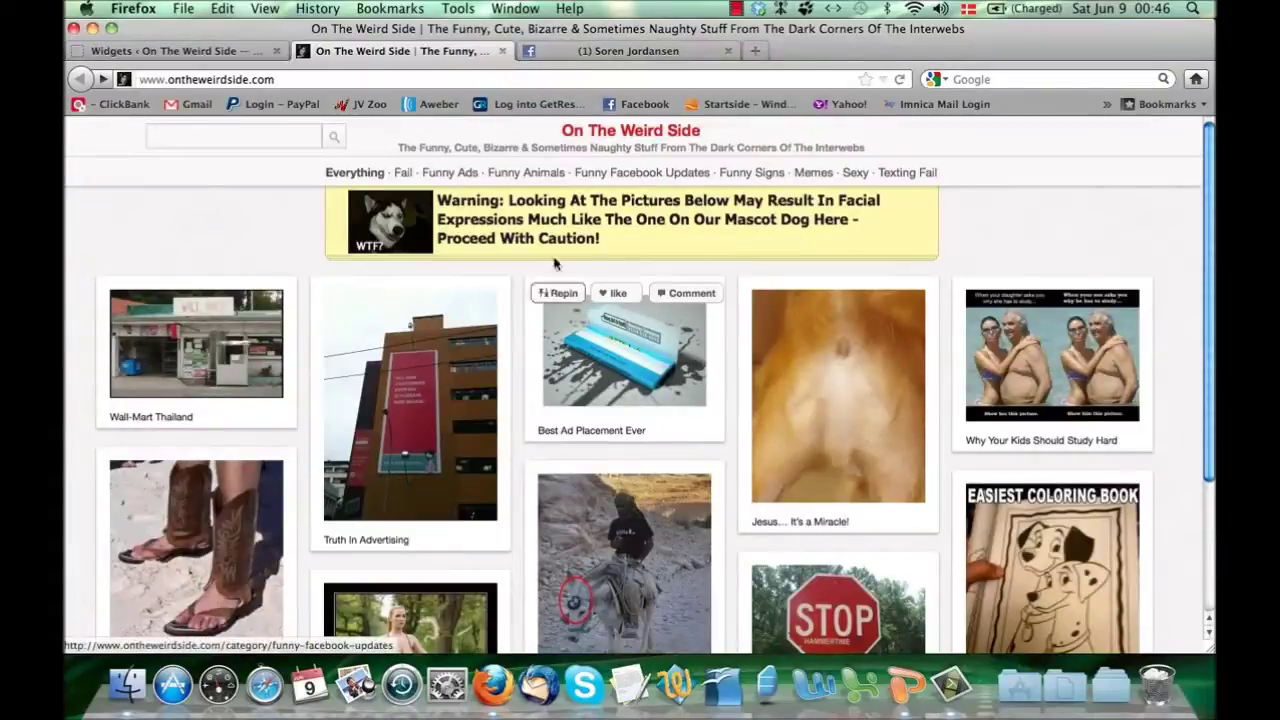
left_click(573, 341)
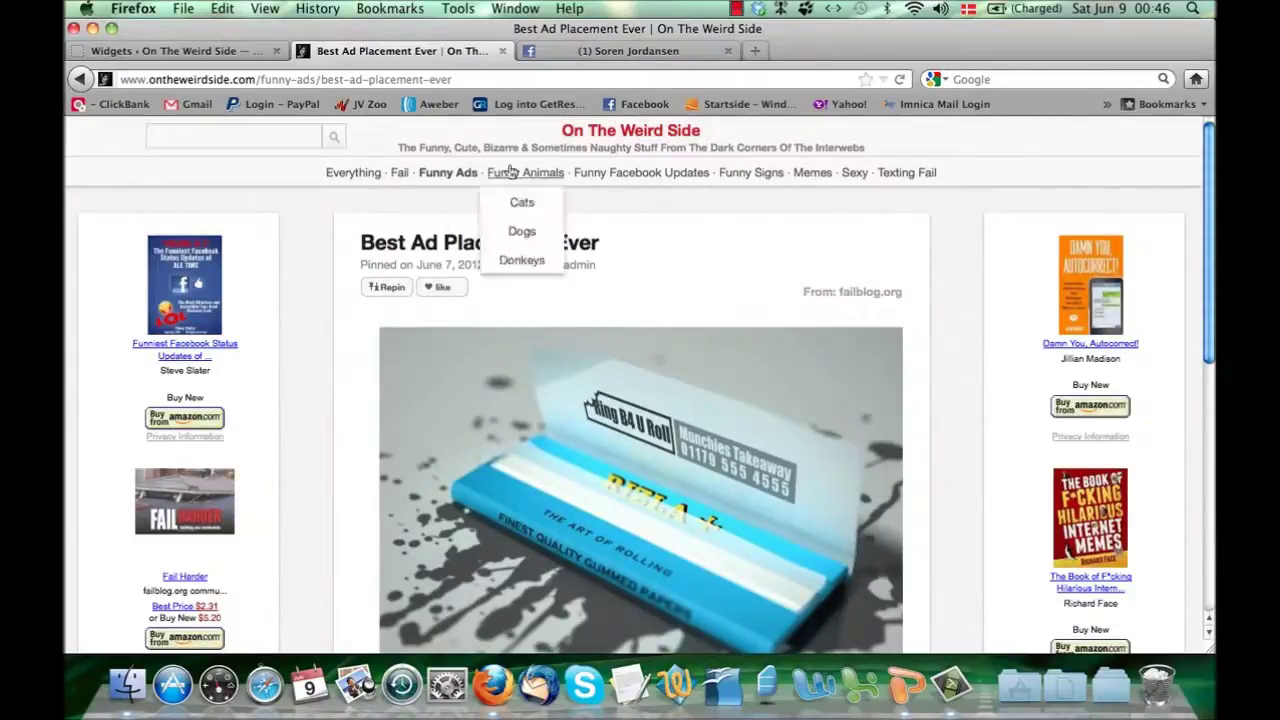
left_click(598, 52)
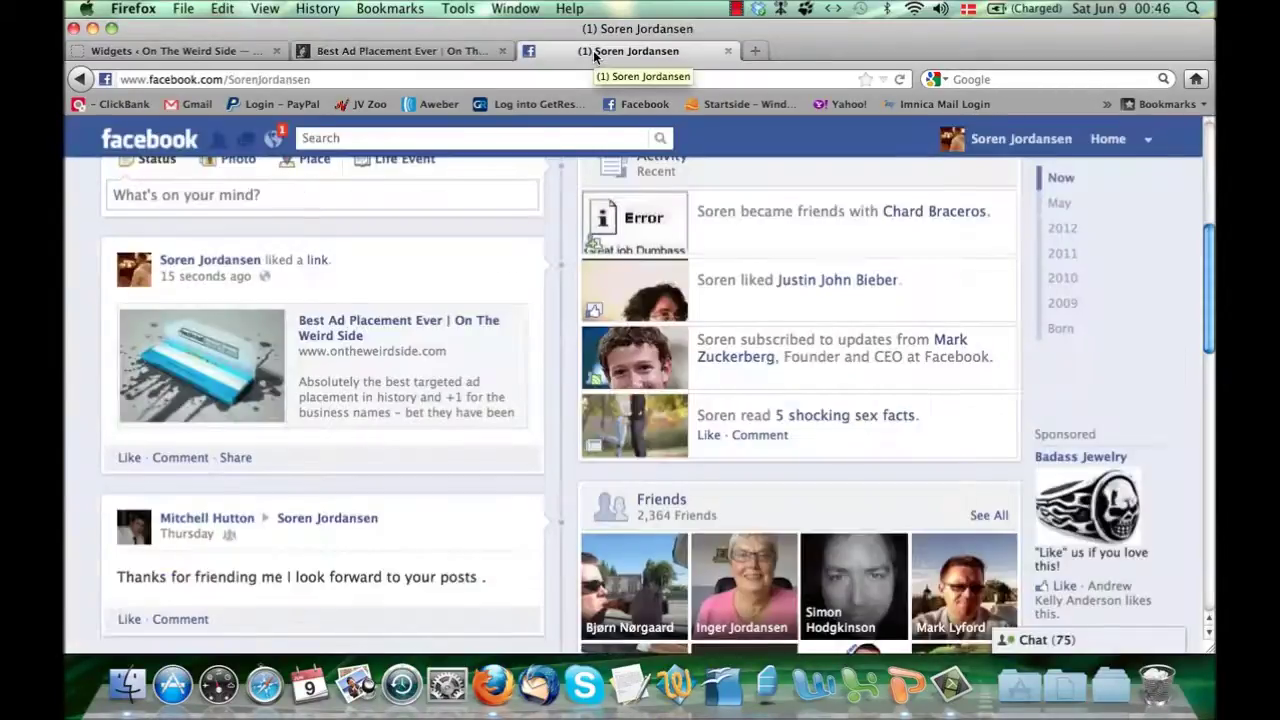
Like the Wall-Mart Thailand pin from the site's Everything page and reload the Facebook timeline to view the liked link
left_click(393, 55)
left_click(351, 174)
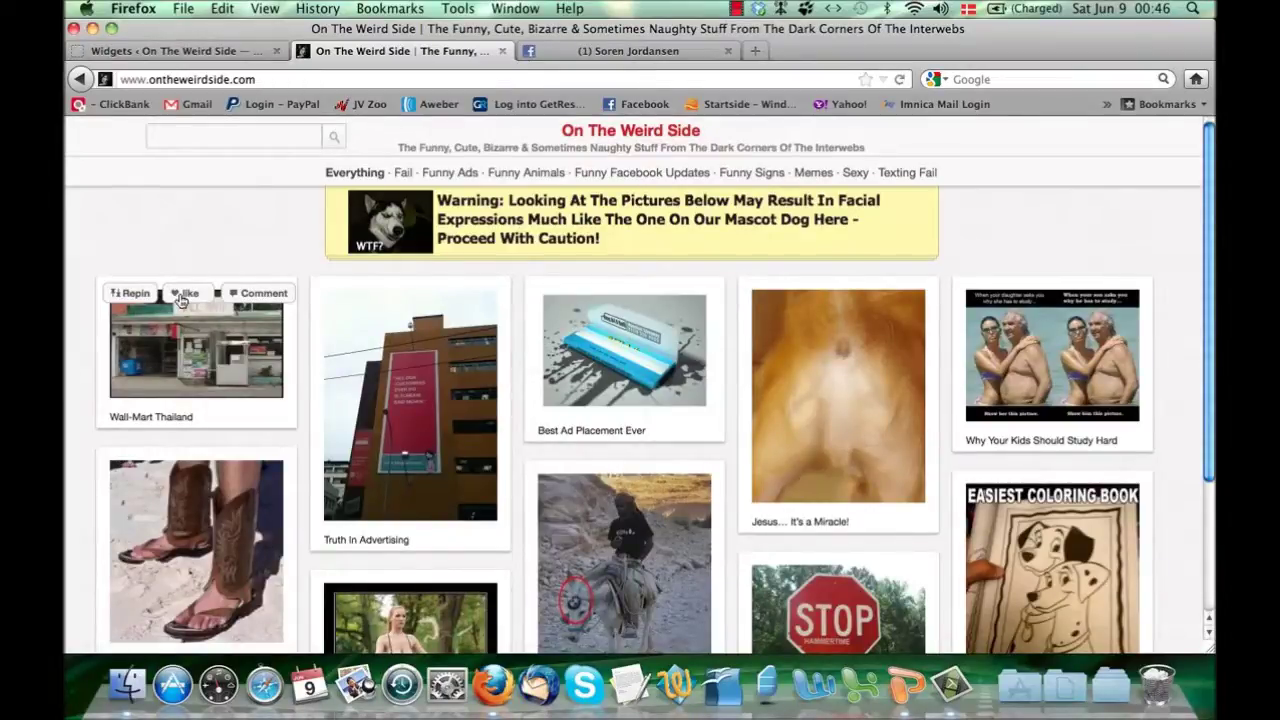
left_click(640, 51)
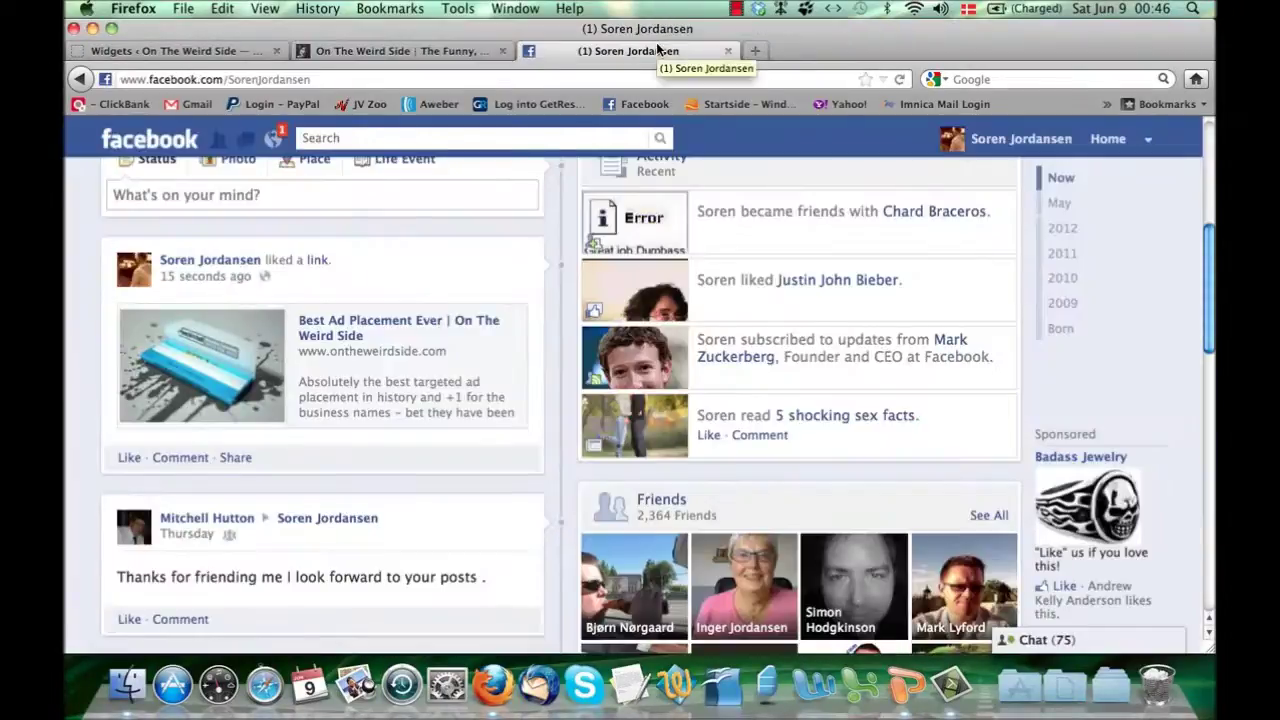
left_click(902, 80)
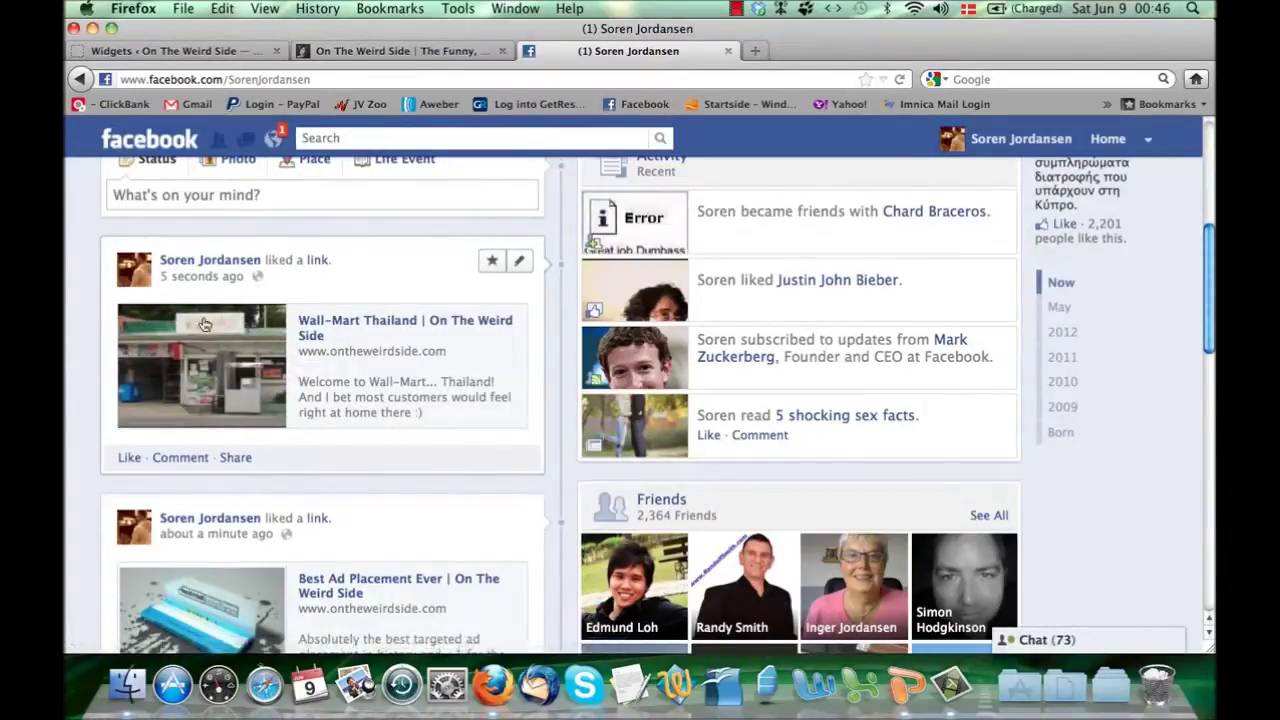
Return to the live site, close the Facebook page, and look over the pins on the home page
left_click(367, 50)
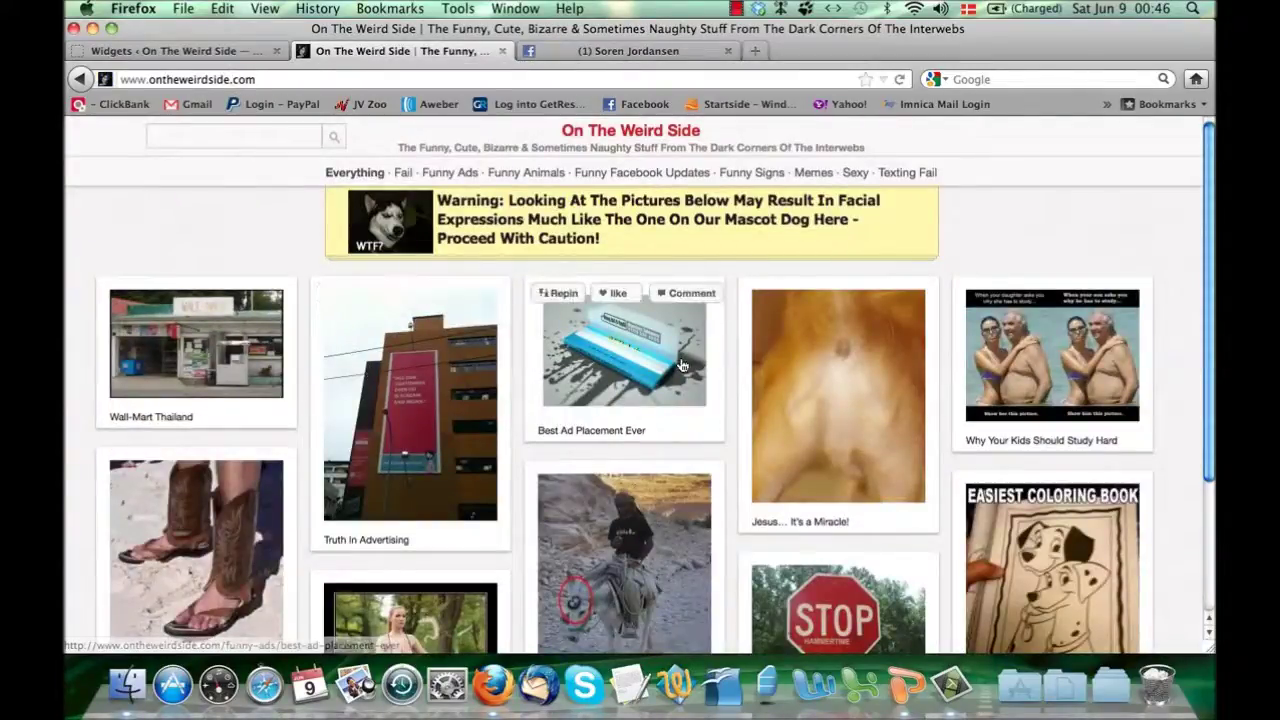
scroll(326, 359, "down", 1)
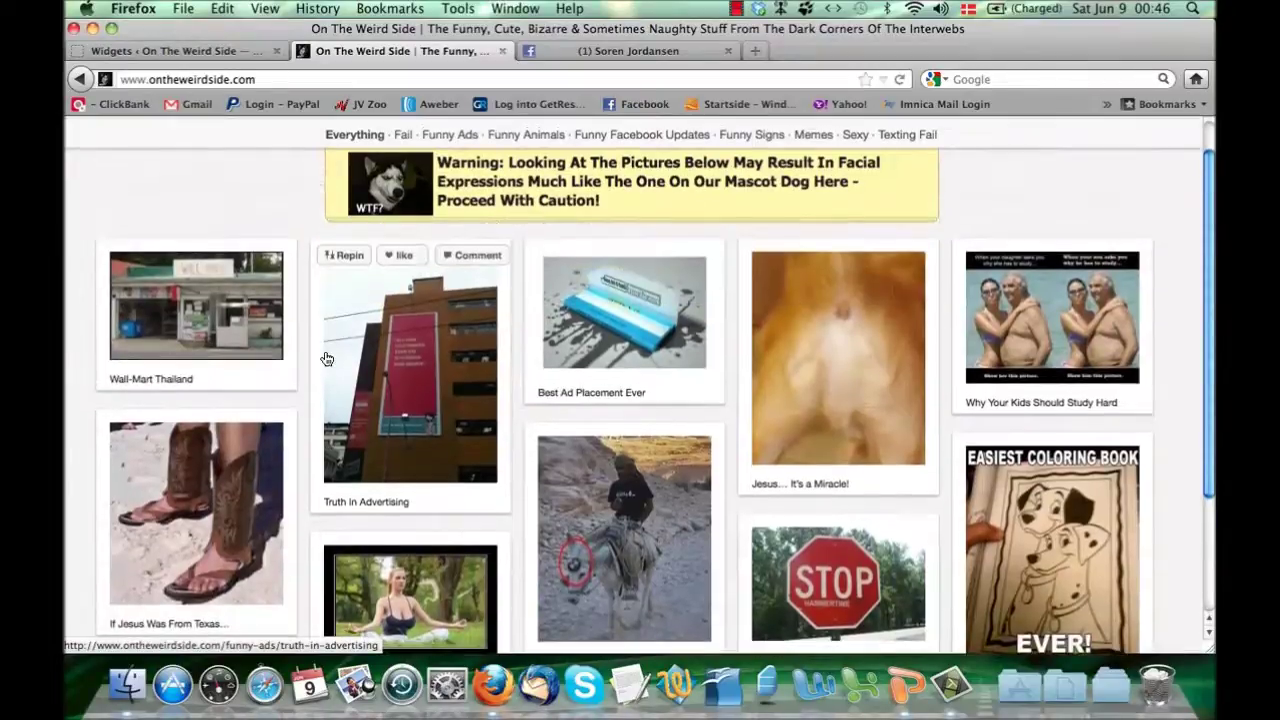
left_click(326, 359)
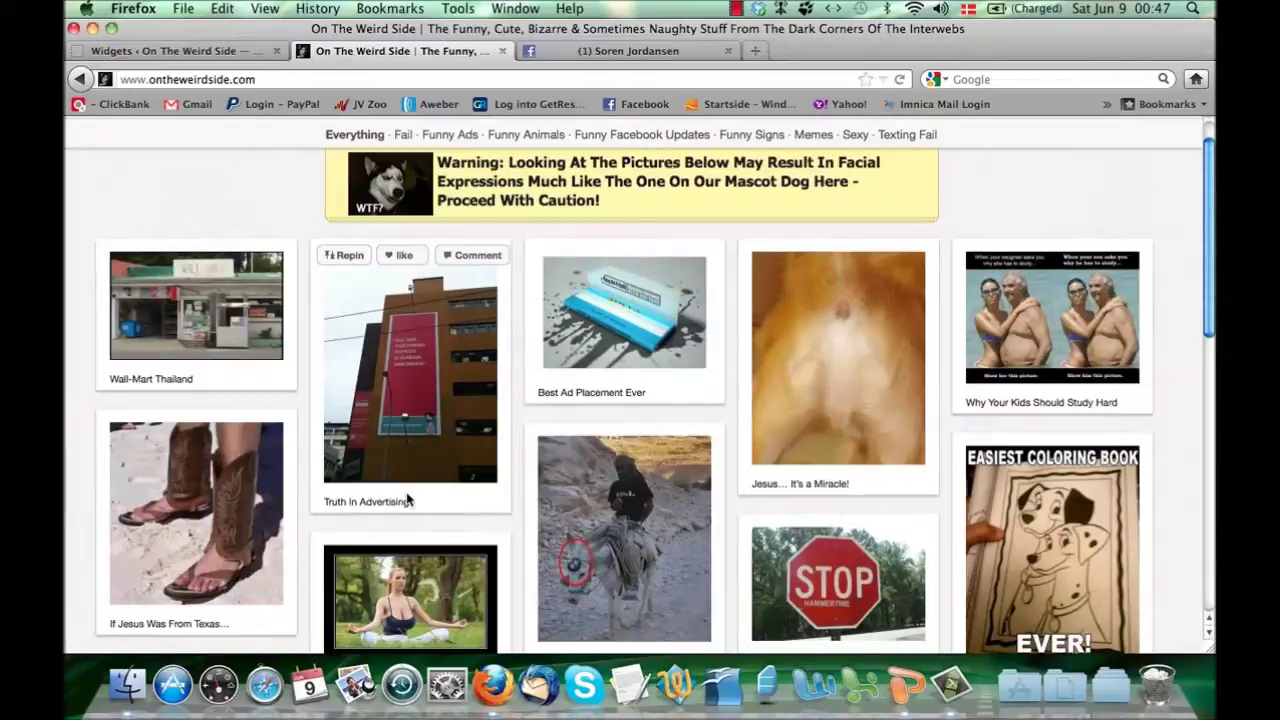
scroll(408, 500, "up", 1)
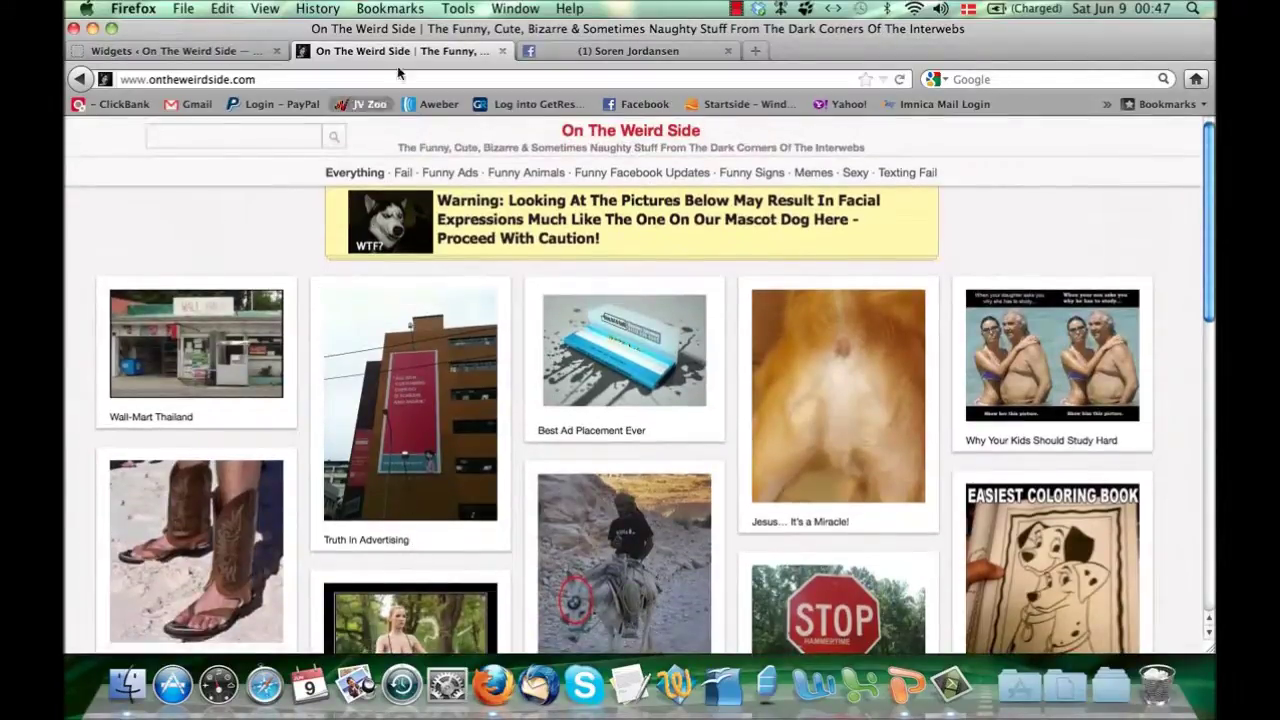
scroll(356, 286, "down", 1)
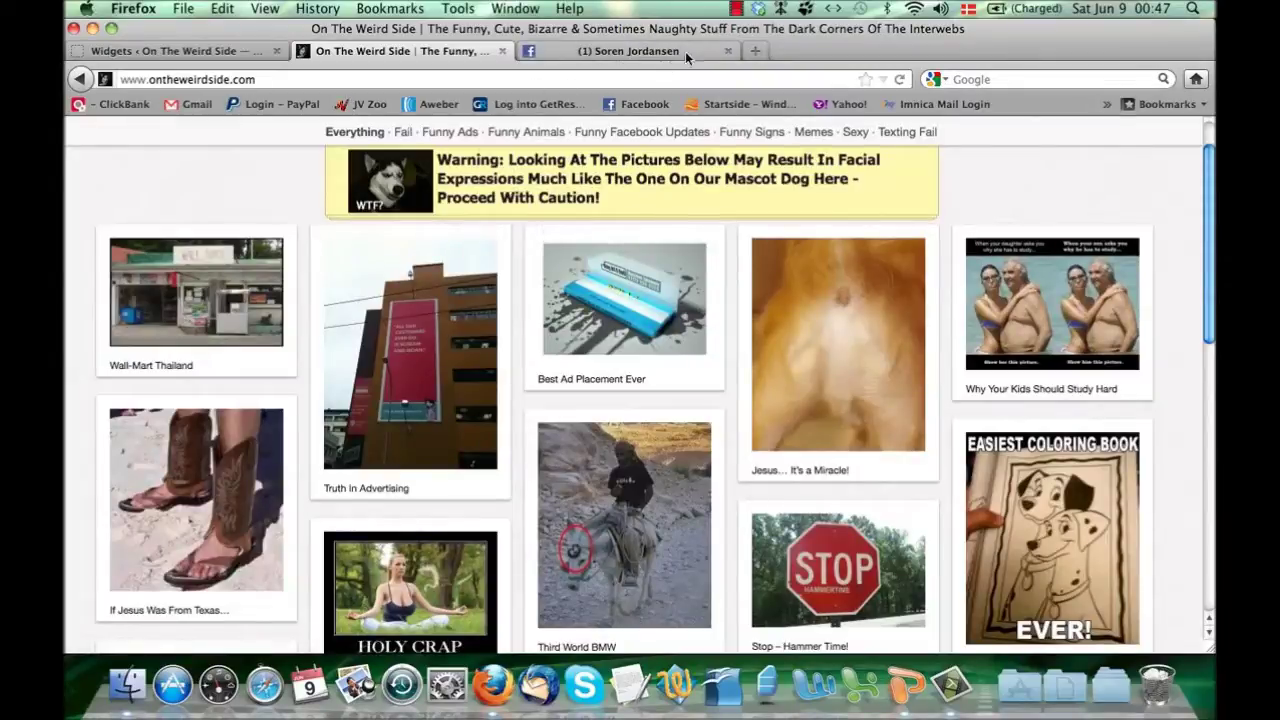
left_click(727, 51)
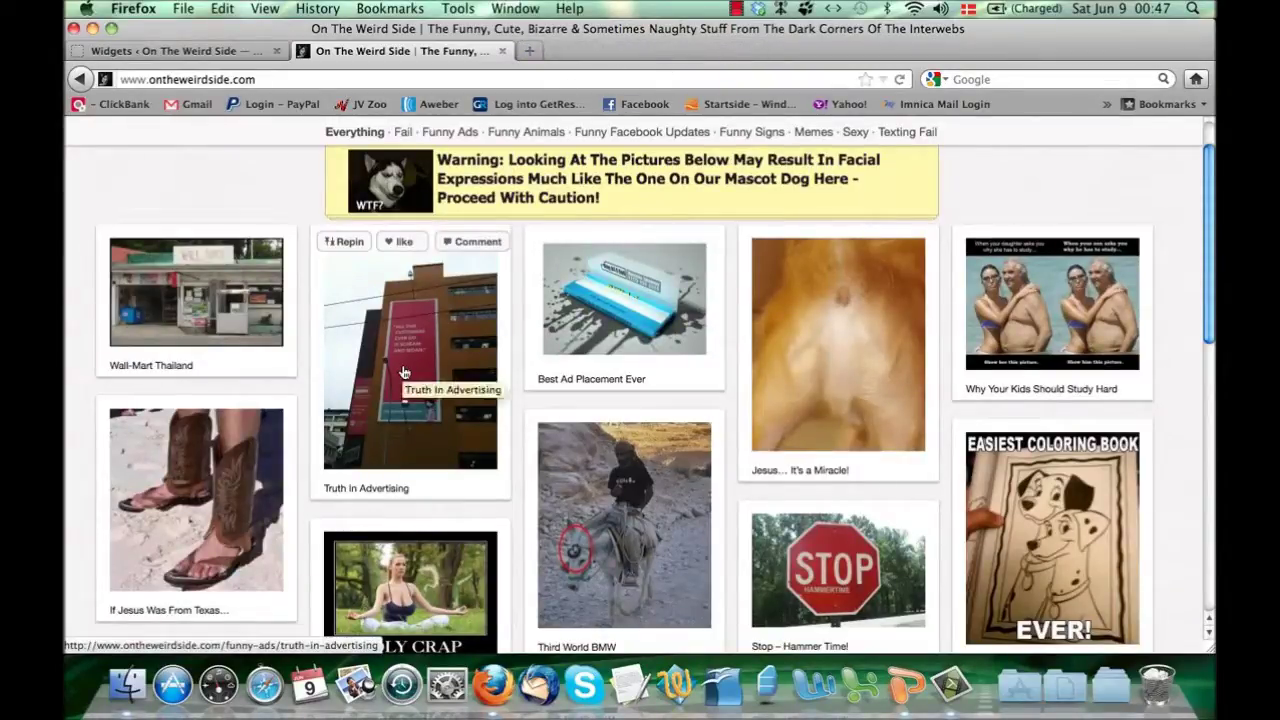
scroll(403, 372, "up", 1)
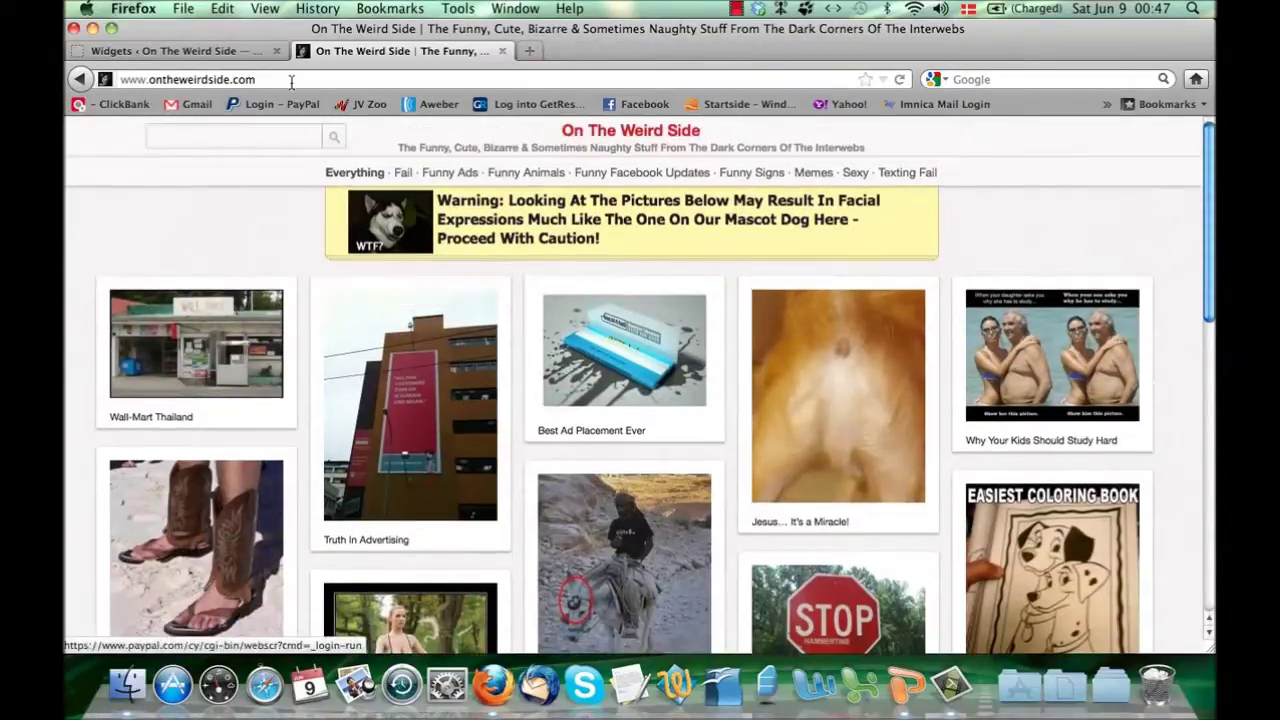
scroll(252, 216, "down", 4)
scroll(235, 190, "up", 4)
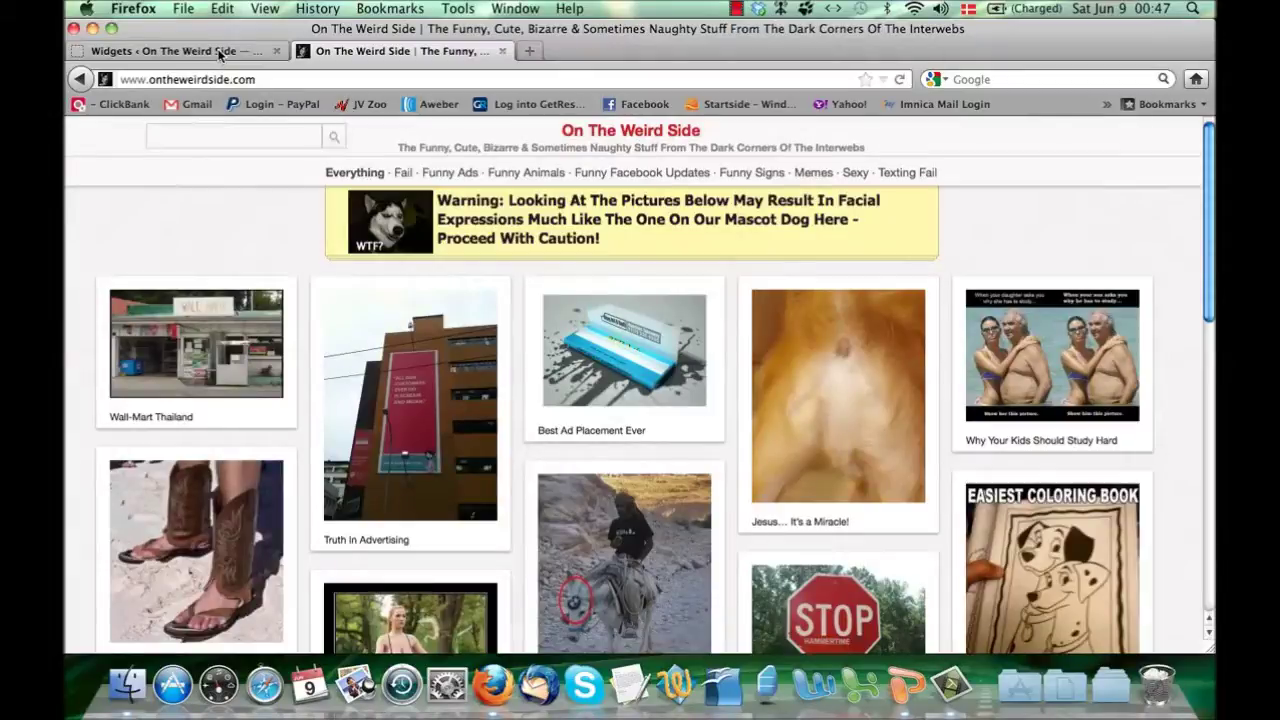
Open the Covert PinPress theme options in the site's admin and review the logo, navigation, image and home page settings
left_click(219, 54)
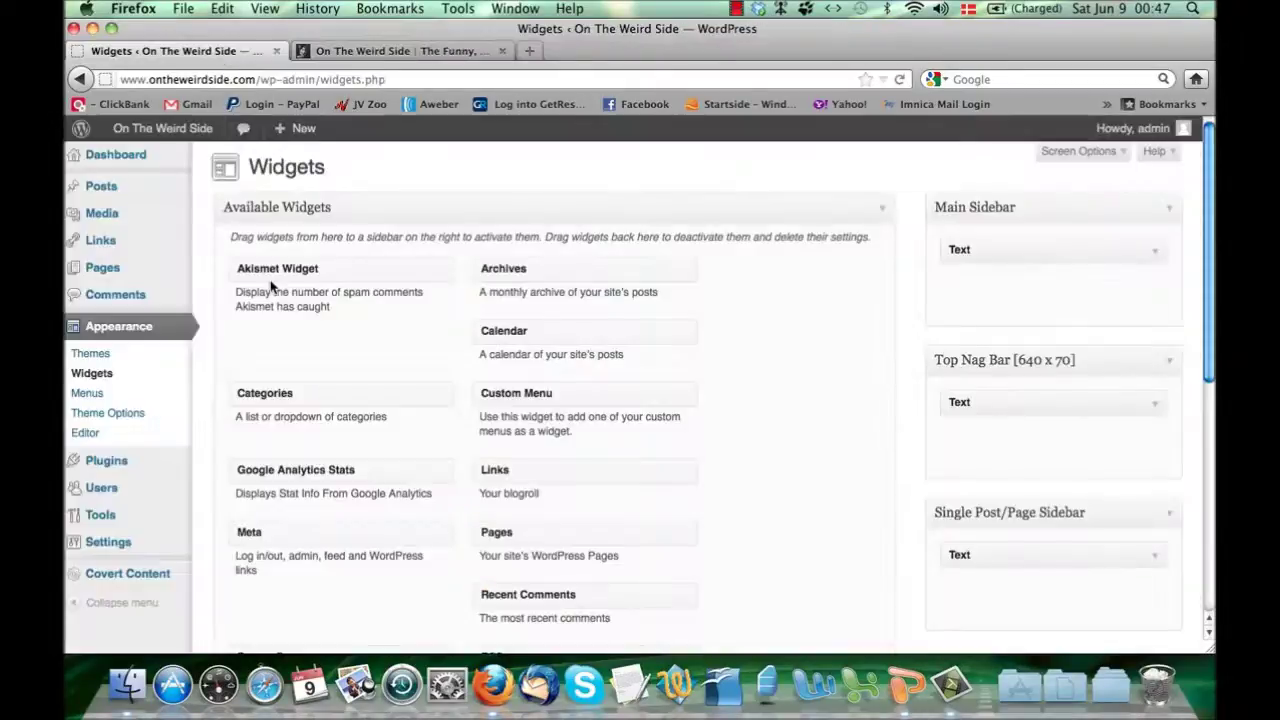
scroll(200, 386, "down", 1)
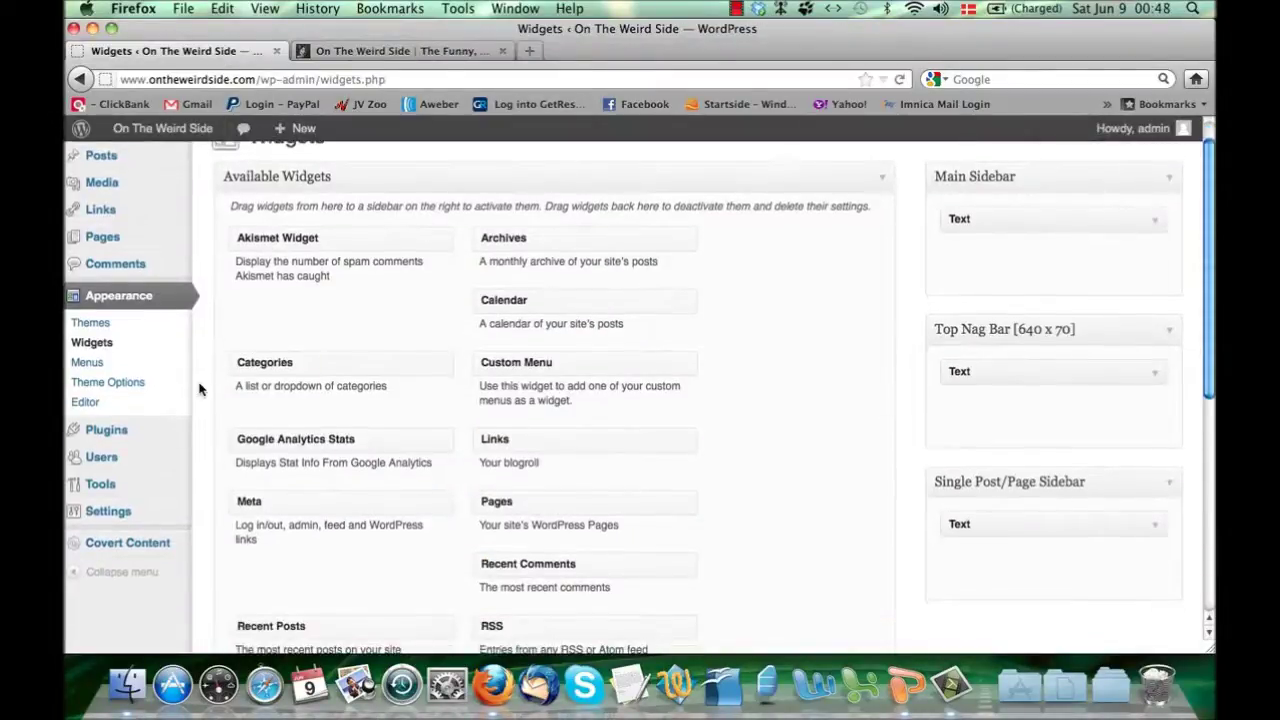
left_click(148, 390)
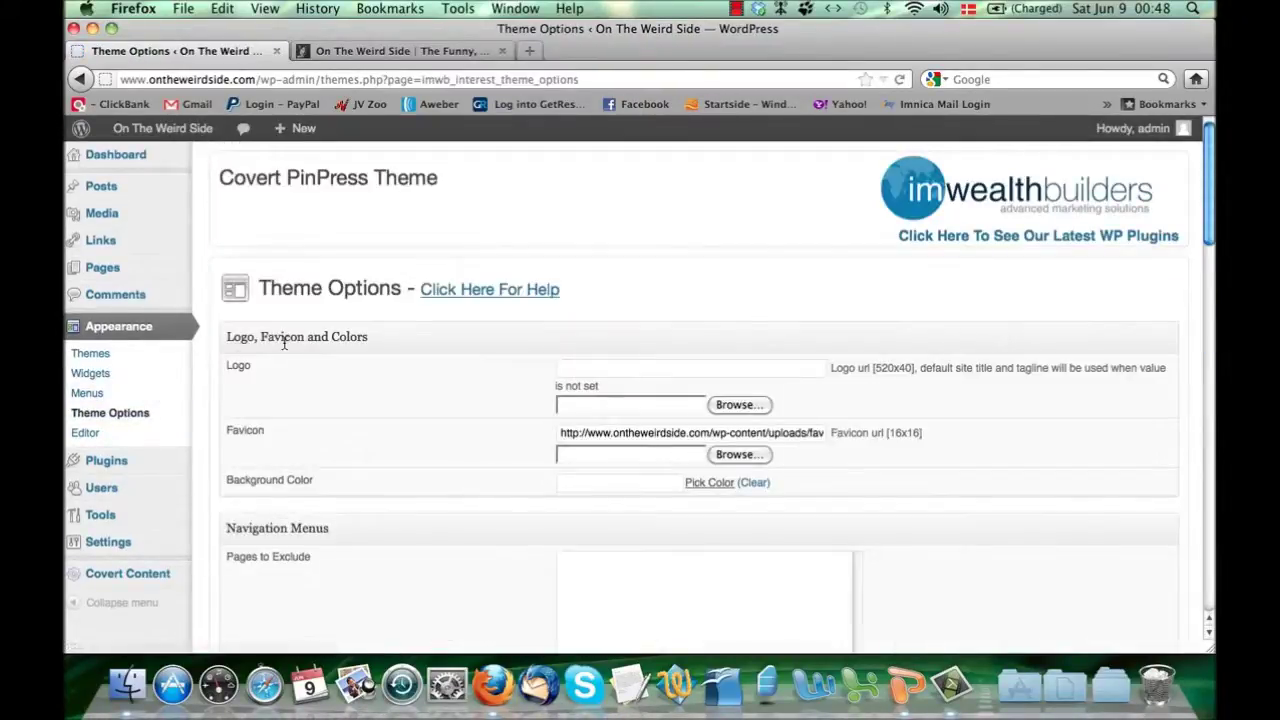
scroll(283, 346, "down", 3)
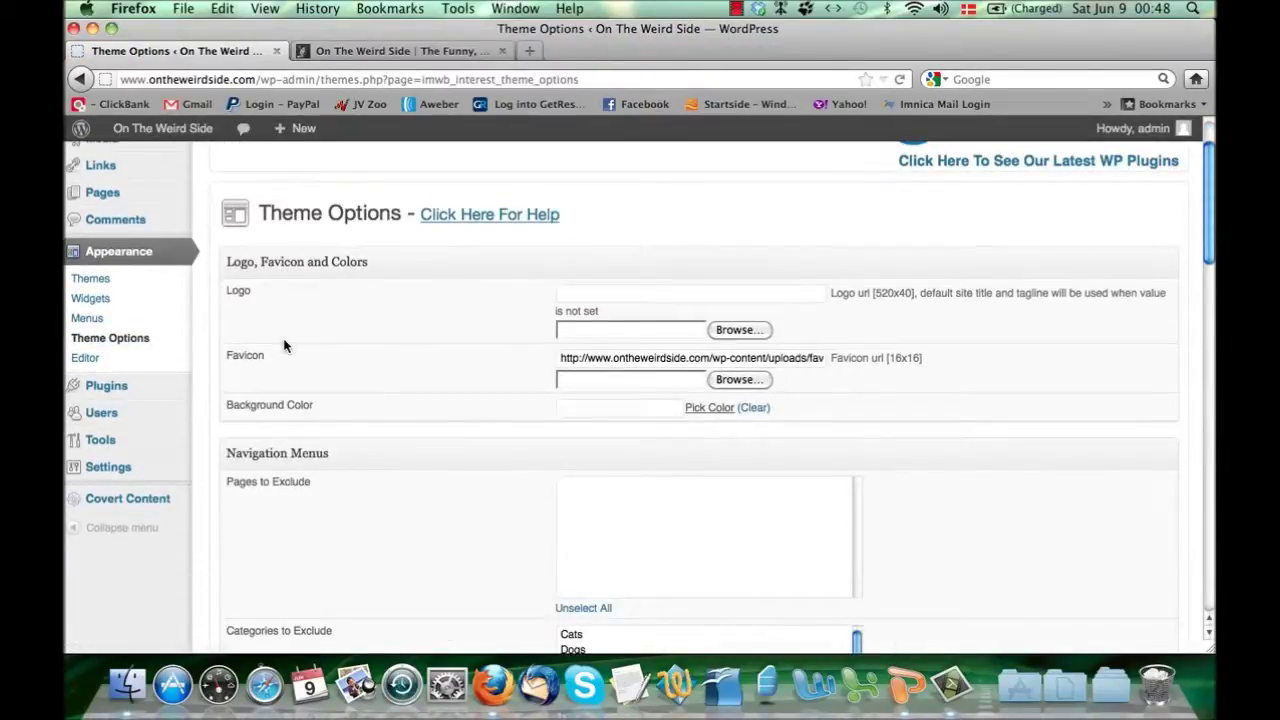
scroll(284, 345, "down", 10)
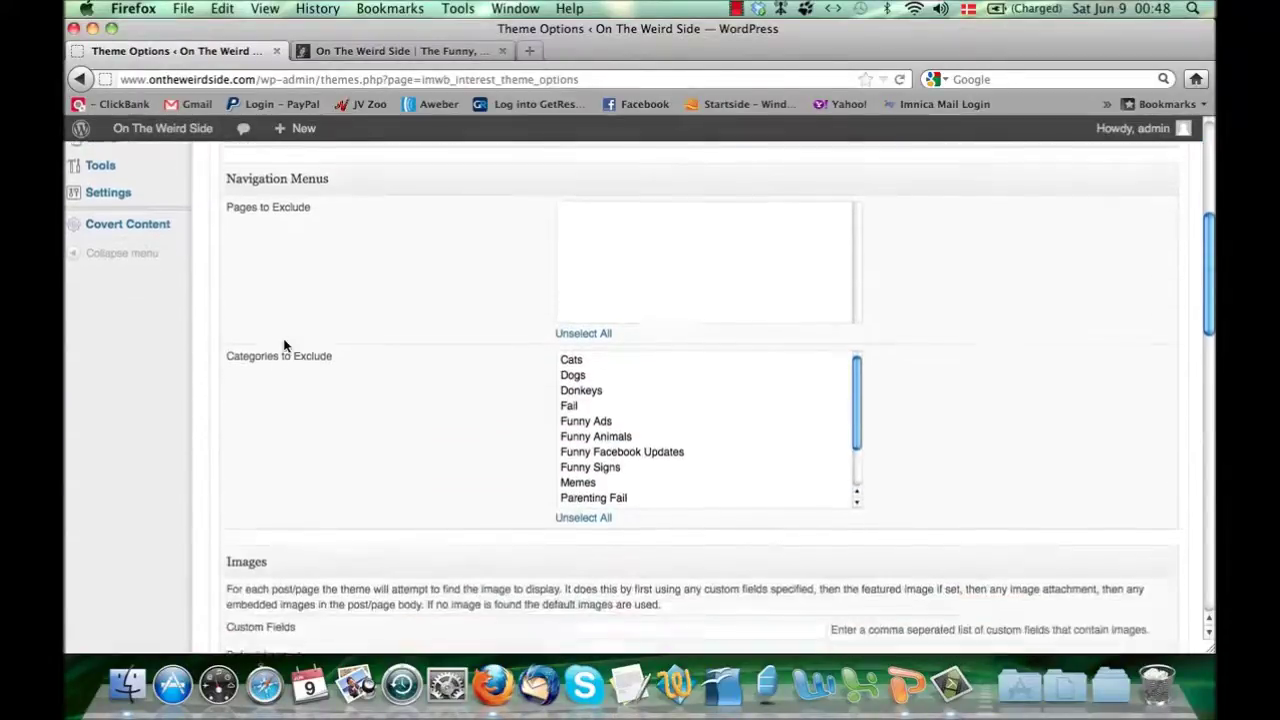
scroll(284, 343, "down", 10)
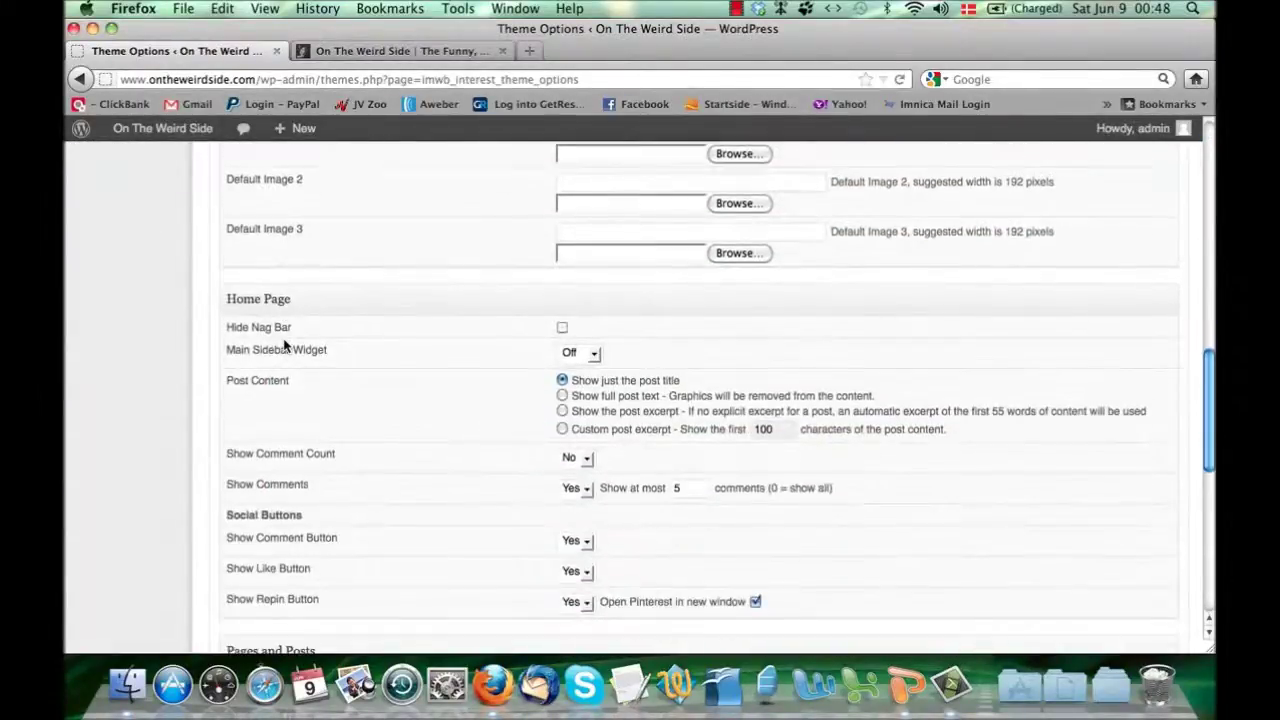
scroll(284, 345, "down", 3)
scroll(284, 345, "up", 20)
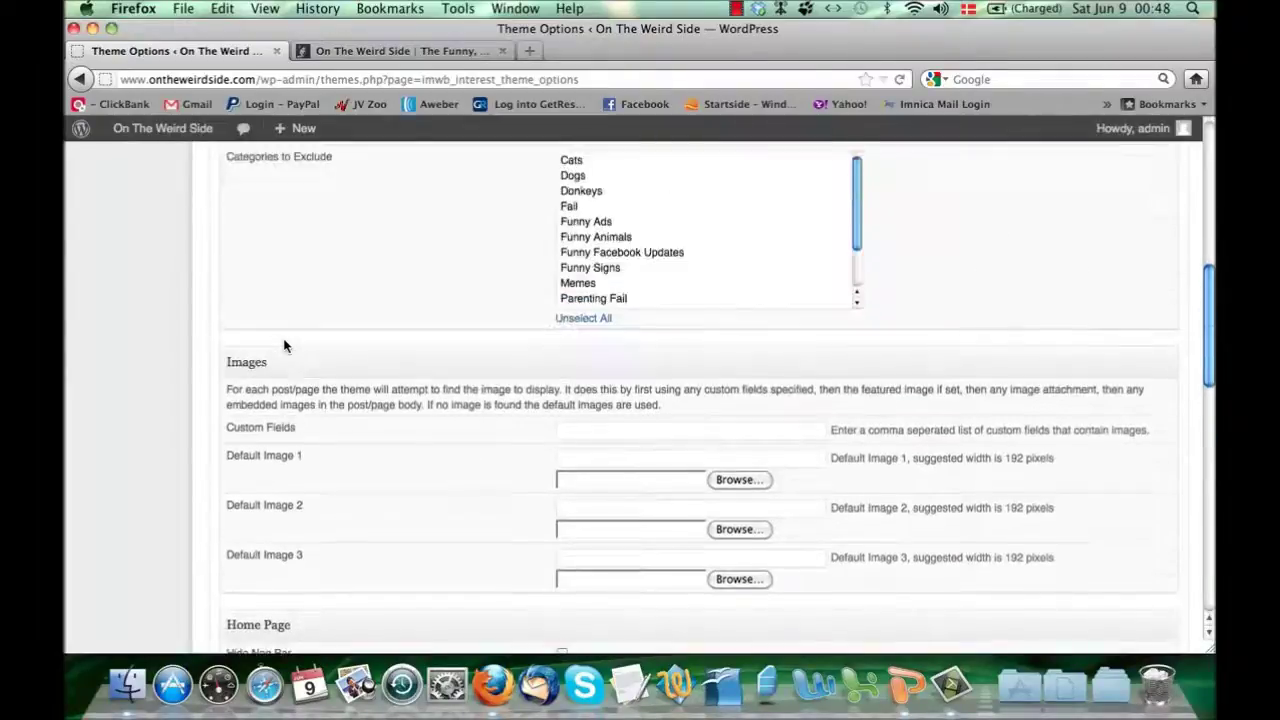
scroll(284, 345, "up", 3)
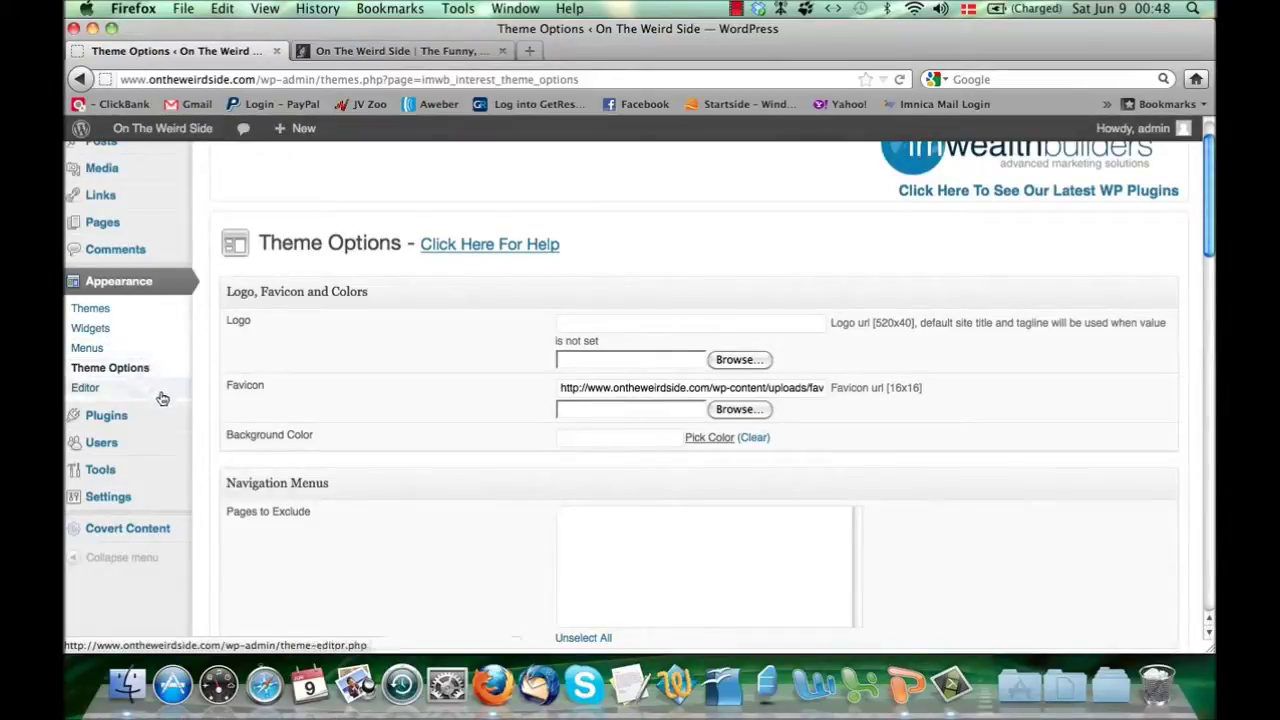
scroll(307, 331, "up", 1)
scroll(307, 331, "down", 2)
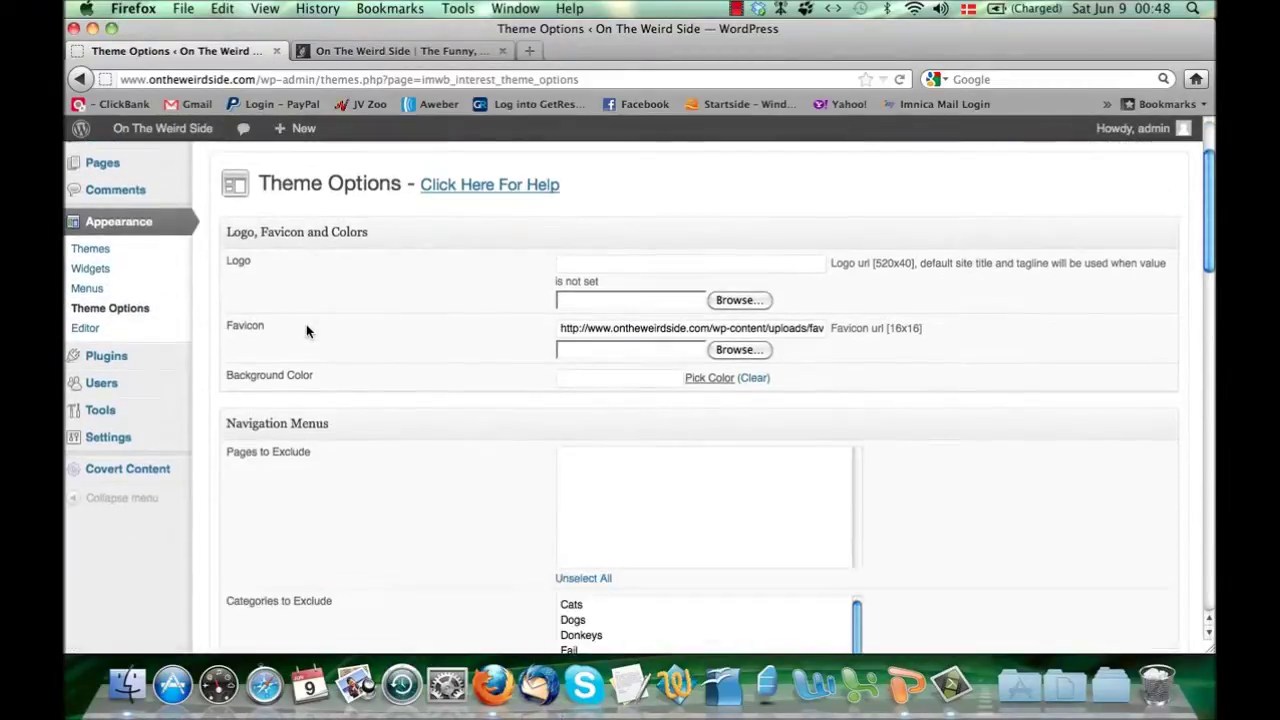
scroll(307, 331, "down", 4)
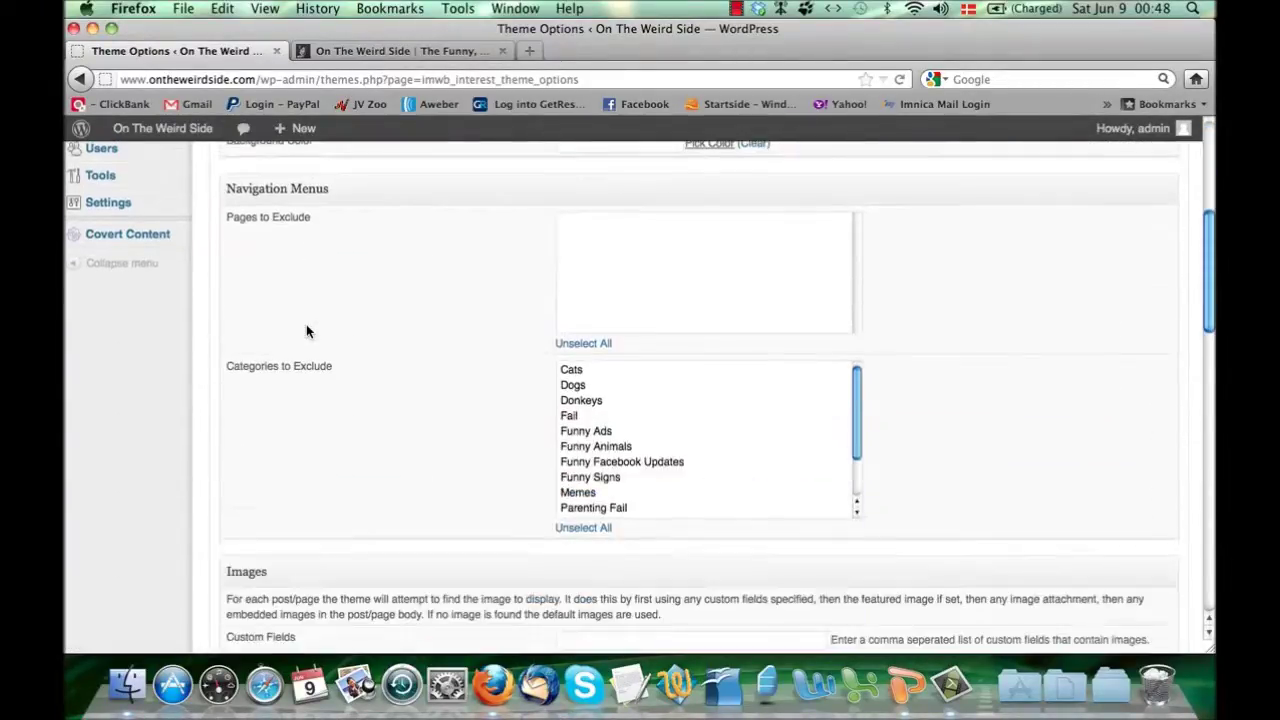
Go back to the live site's home page and browse its pin layout and the sharing buttons on the pins
left_click(425, 50)
scroll(385, 427, "down", 3)
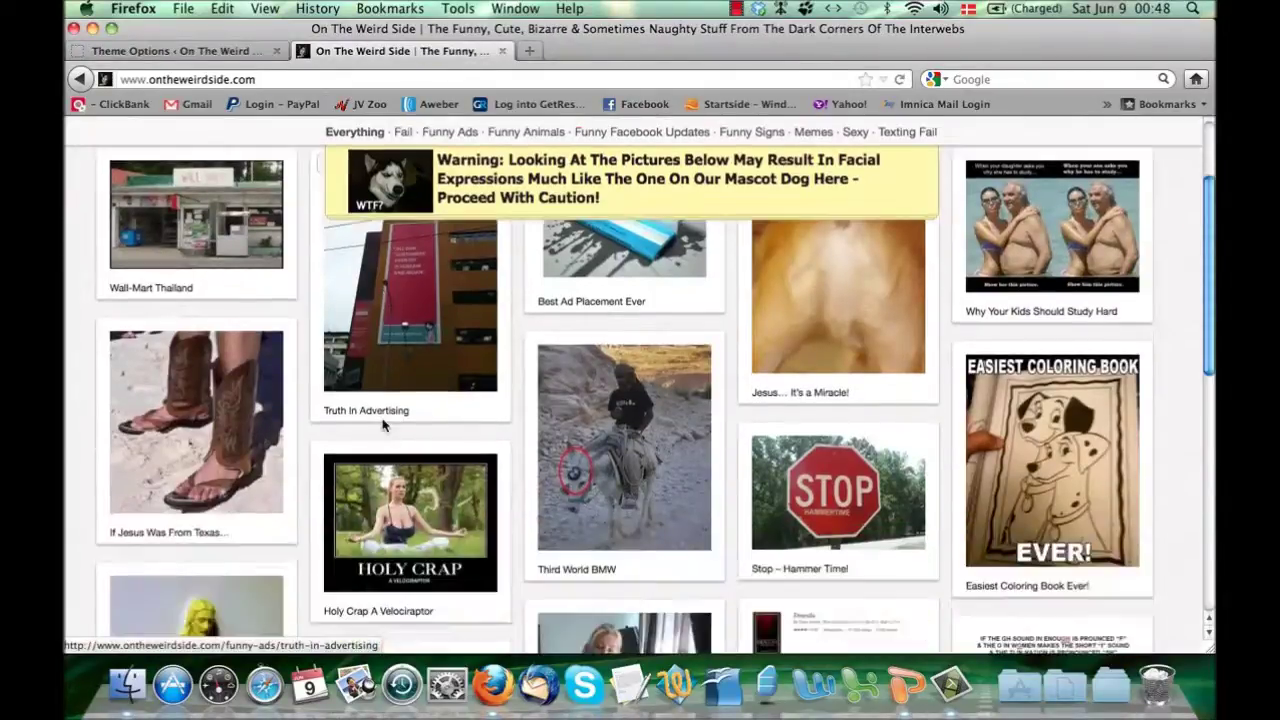
scroll(385, 427, "up", 2)
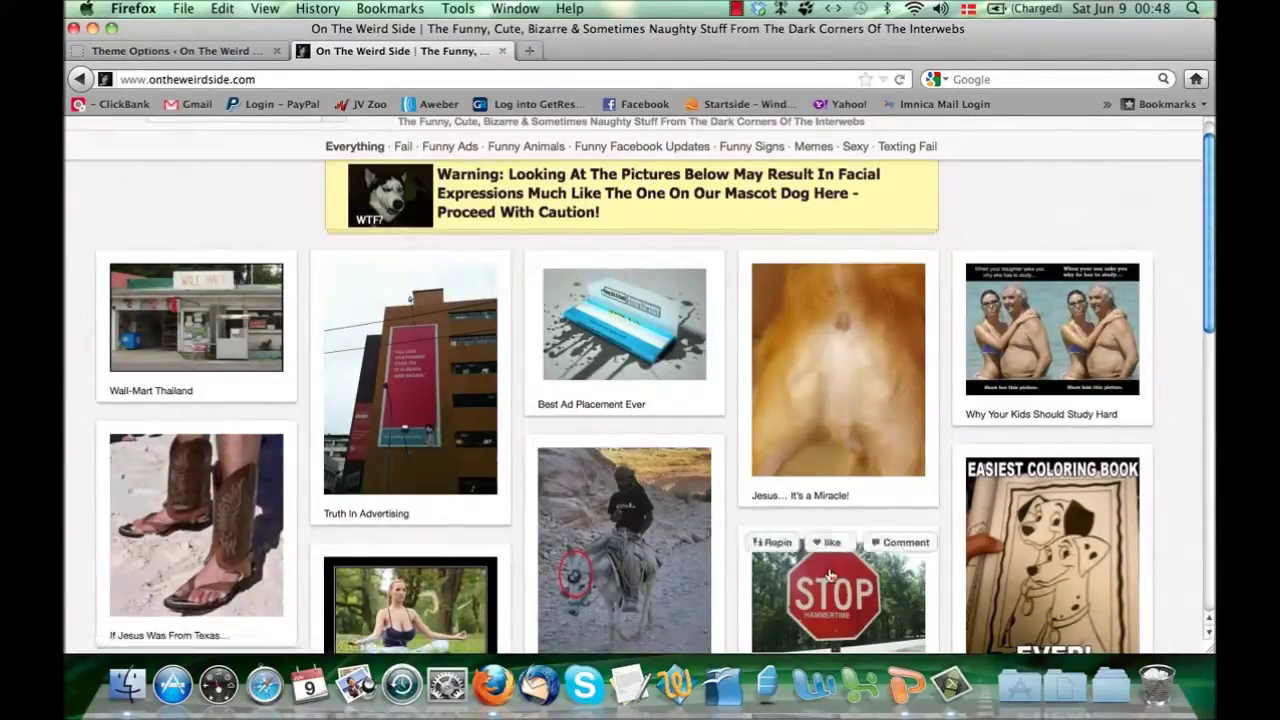
Switch to PowerPoint, start the slide show from the Let Me Show You slide, and advance to the first reason under Two Simple Reasons
left_click(906, 686)
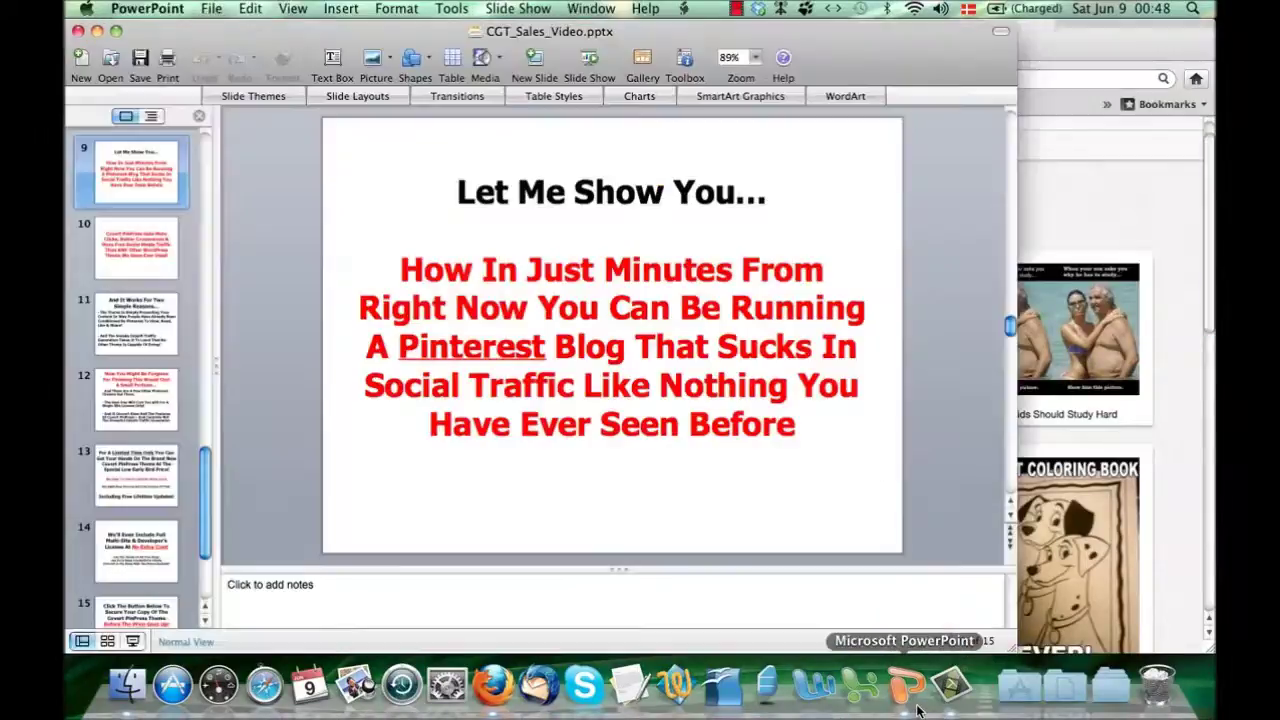
left_click(132, 641)
key("Right")
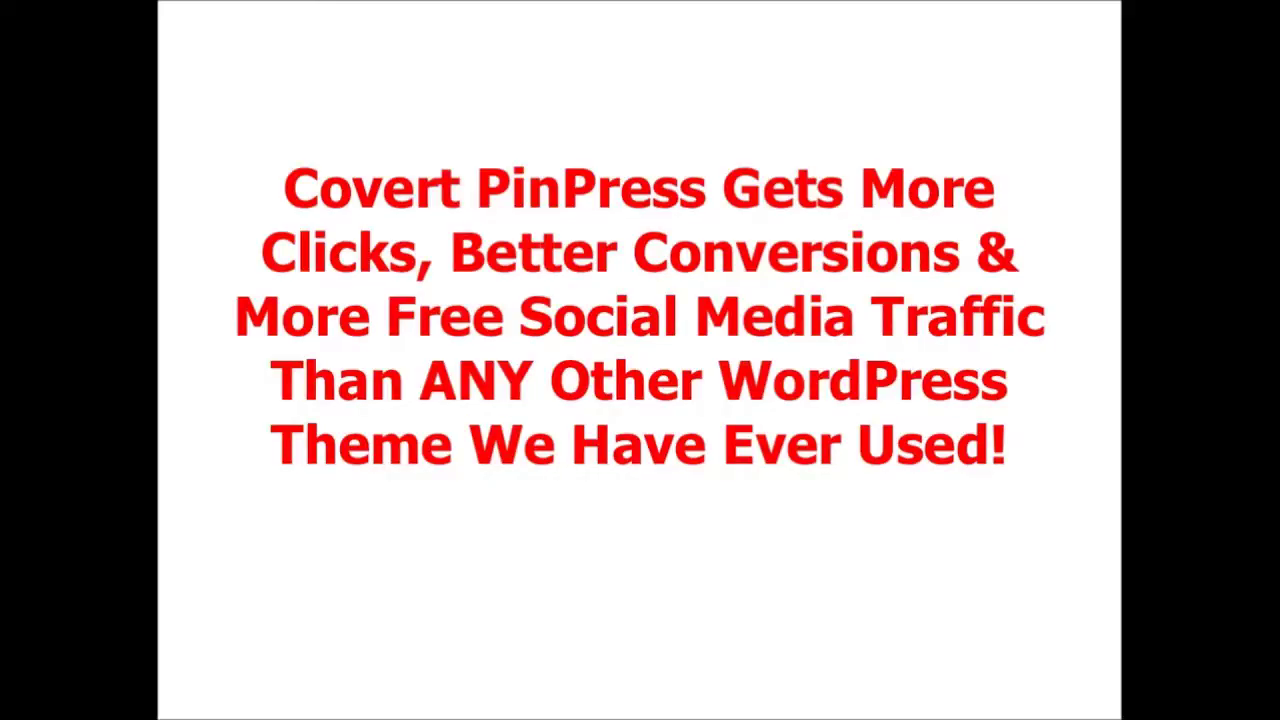
key("Right")
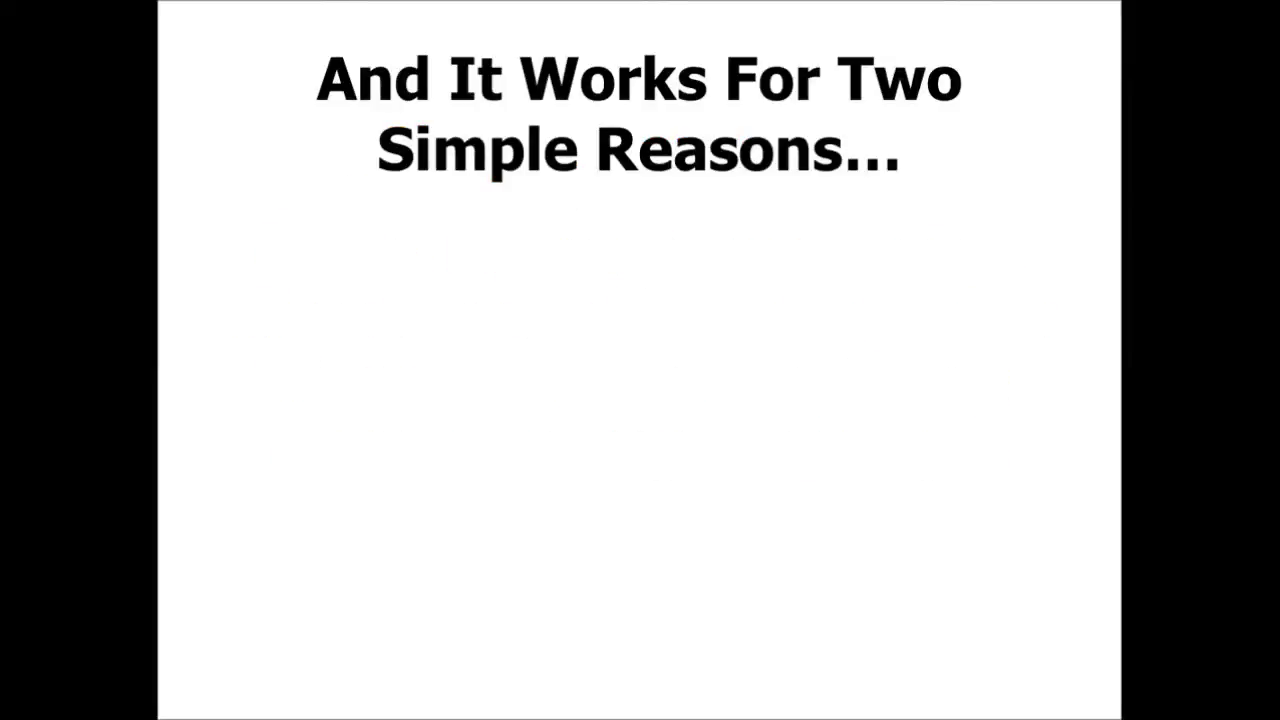
key("Right")
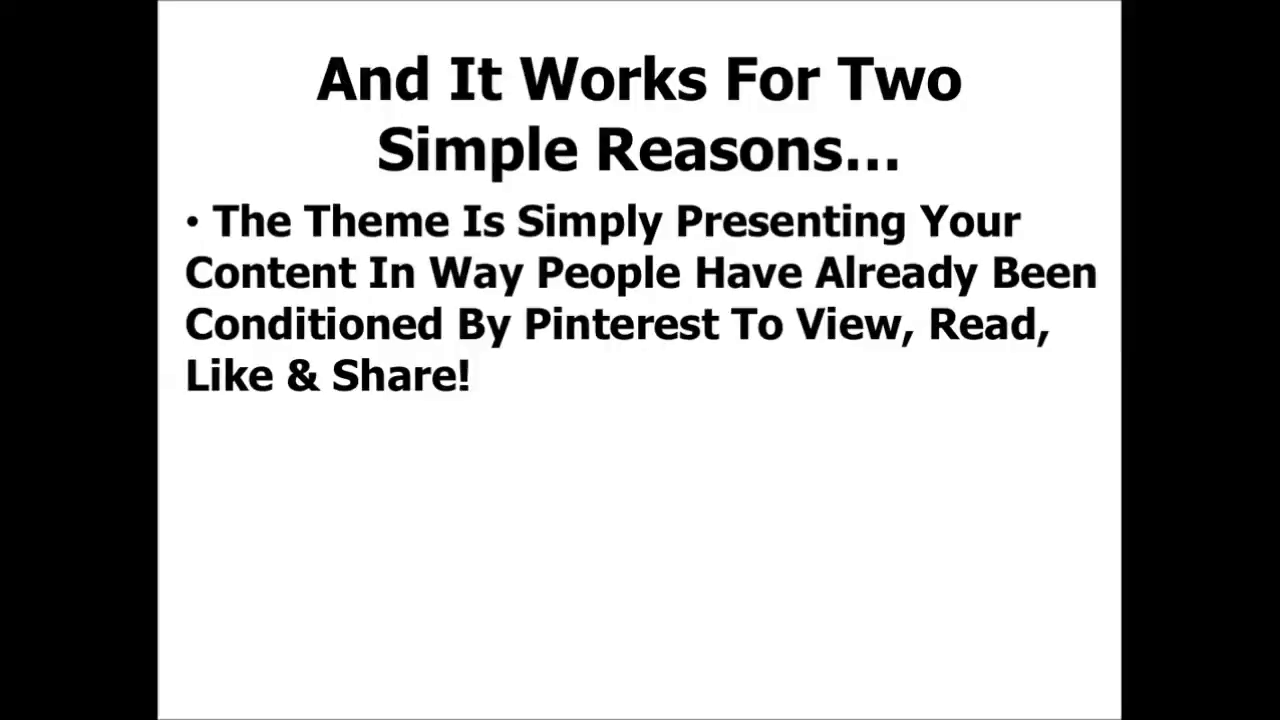